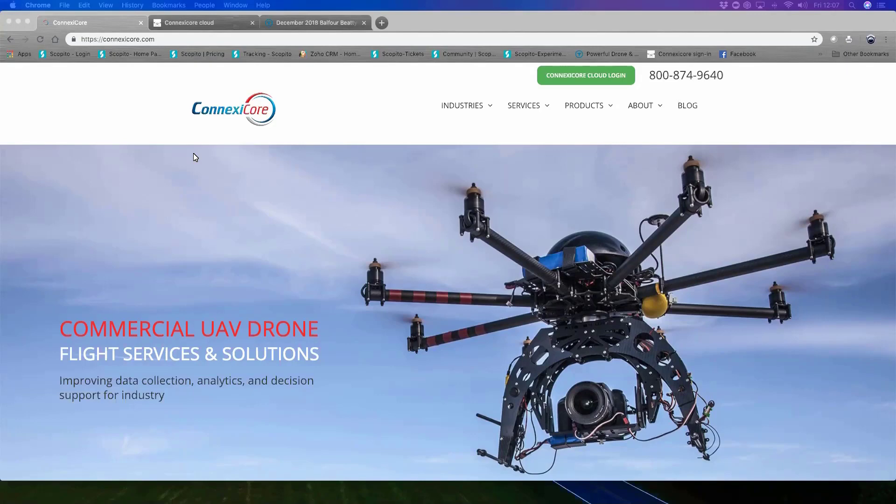
# Open the ConnexiCore Cloud login page from the company website and highlight its web address.
pyautogui.click(579, 82)
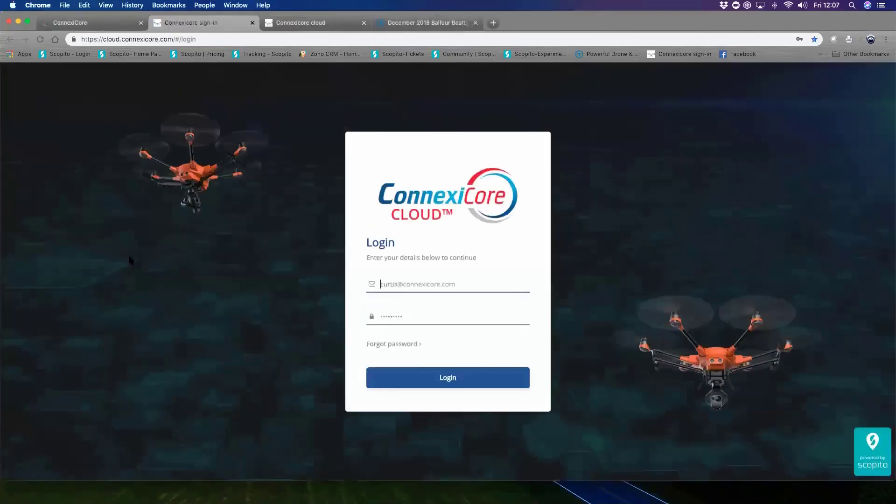
pyautogui.click(96, 39)
pyautogui.click(97, 39)
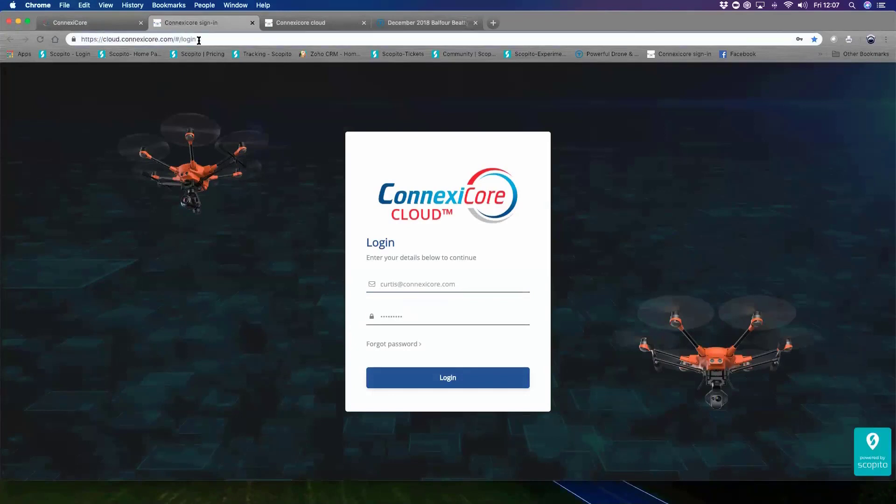
pyautogui.moveTo(199, 39); pyautogui.dragTo(79, 39)
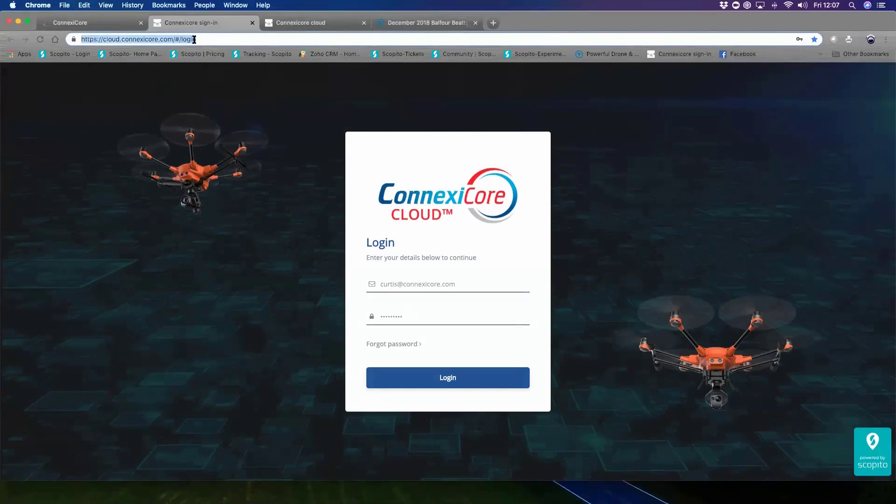
# Close the extra sign-in and company website tabs and log in to ConnexiCore Cloud with the prefilled credentials.
pyautogui.click(253, 23)
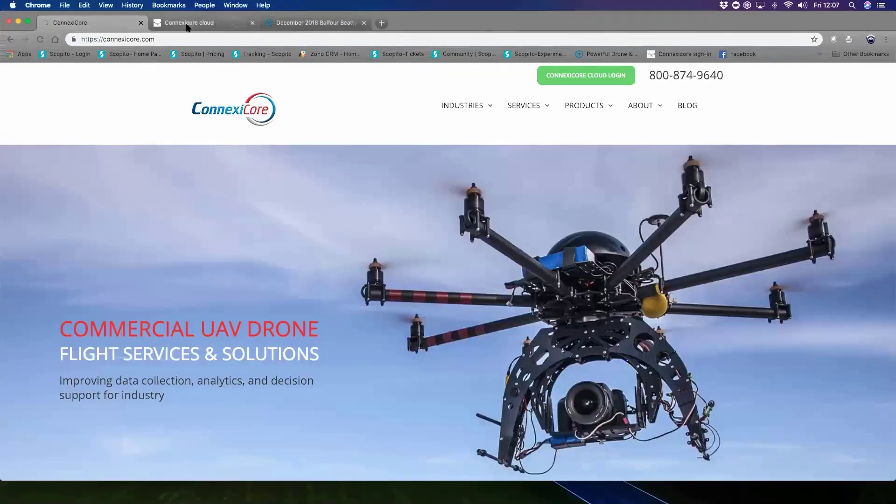
pyautogui.click(188, 24)
pyautogui.click(140, 23)
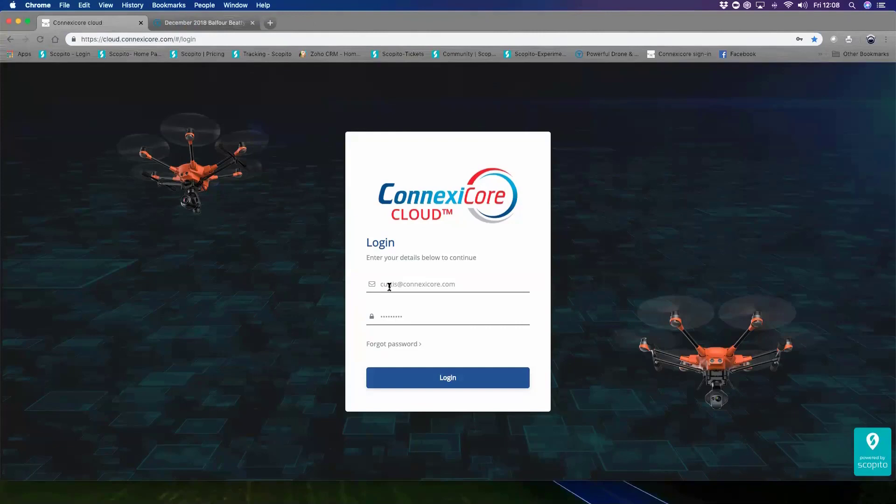
pyautogui.click(454, 386)
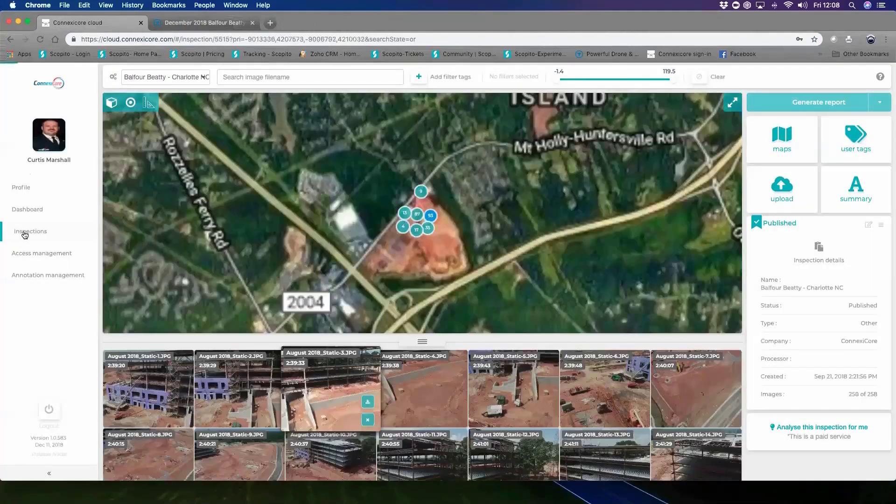
# Open the inspections overview, fit the map to all inspections and filter it to the eastern United States cluster.
pyautogui.click(25, 232)
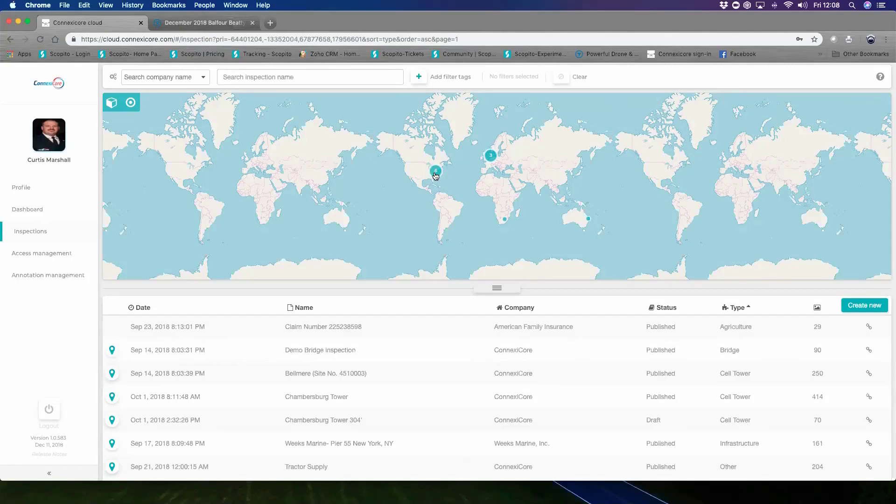
pyautogui.click(130, 107)
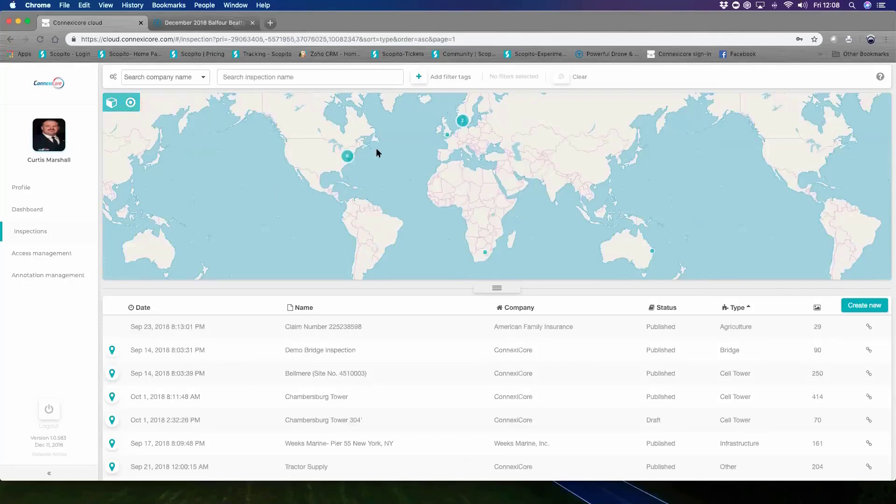
pyautogui.click(348, 158)
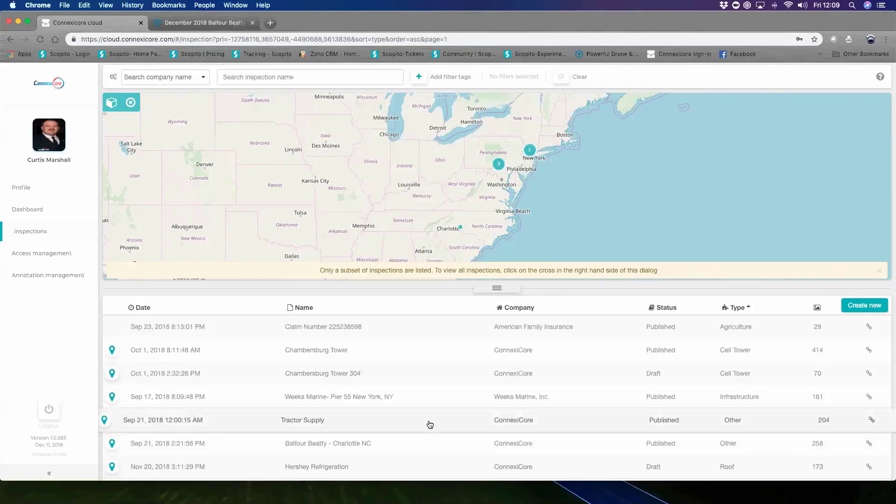
# Preview the Tractor Supply images, restore the full inspection list by widening the map area and open Roof Inspection.
pyautogui.moveTo(429, 425)
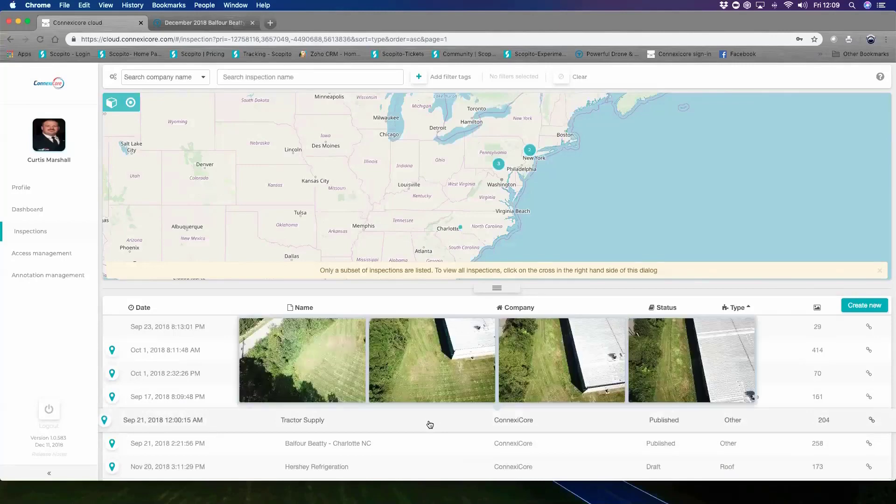
pyautogui.scroll(-3, 427, 443)
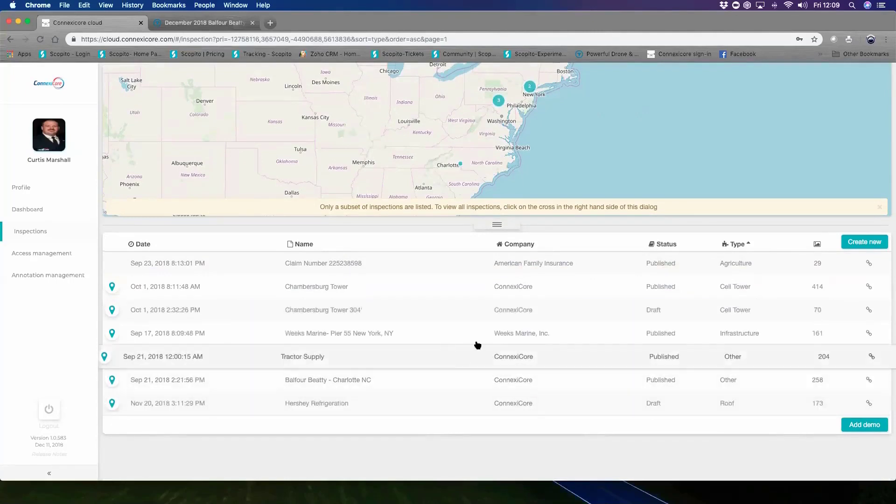
pyautogui.scroll(-5, 448, 149)
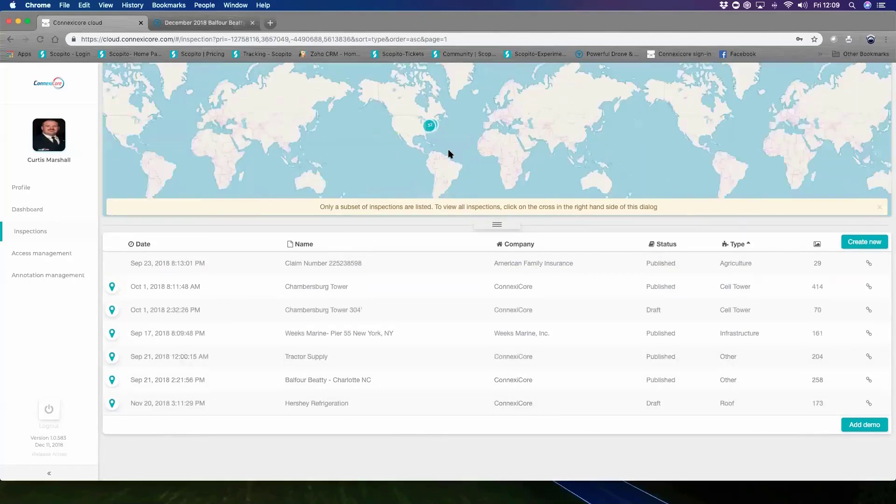
pyautogui.scroll(-5, 496, 386)
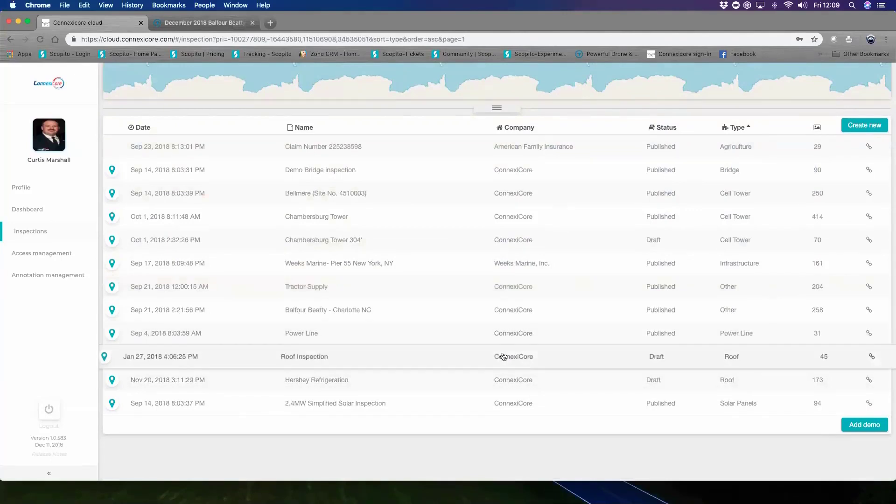
pyautogui.moveTo(503, 357)
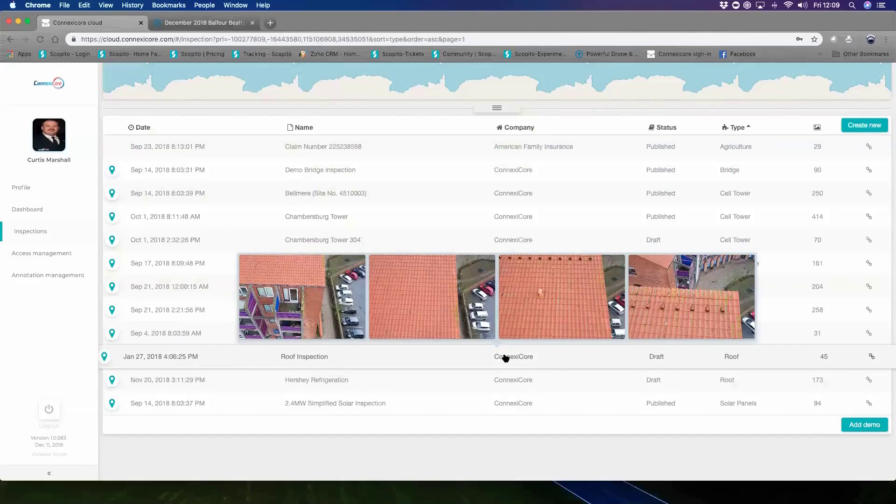
pyautogui.click(506, 358)
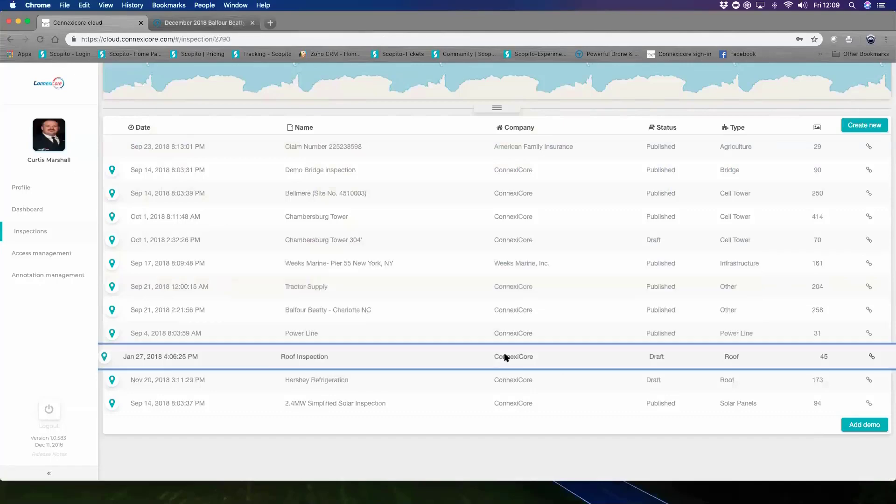
# Focus the map on the Roof Inspection image cluster and split the grouped markers into individual image markers.
pyautogui.scroll(-10, 505, 358)
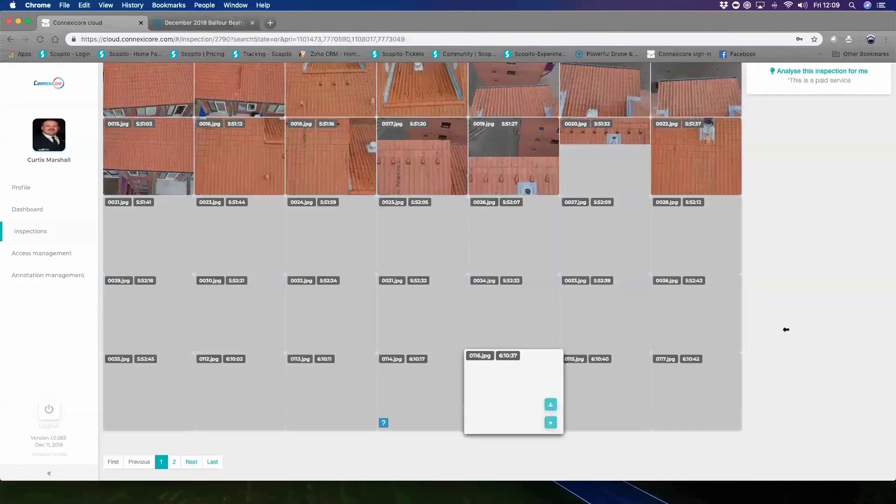
pyautogui.scroll(10, 799, 251)
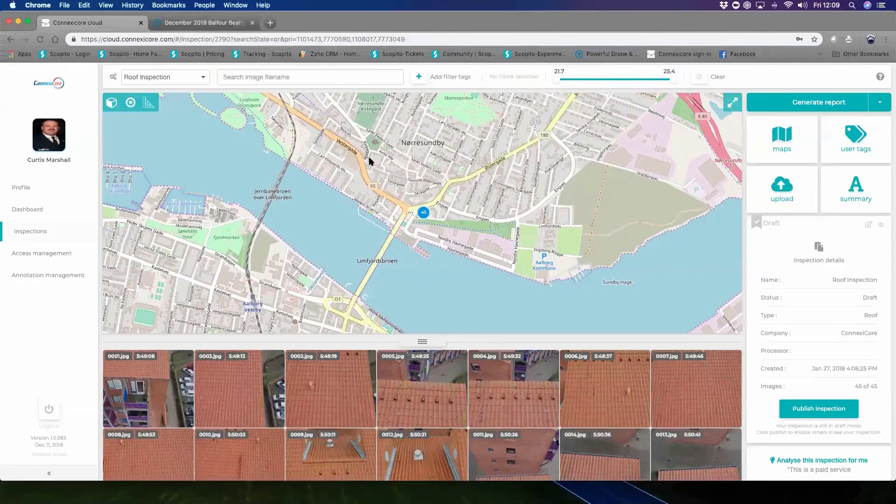
pyautogui.click(424, 215)
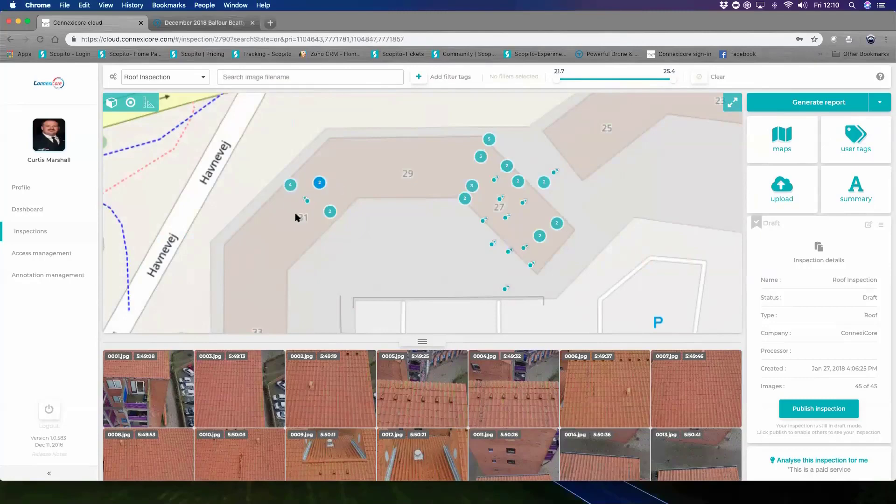
pyautogui.click(112, 106)
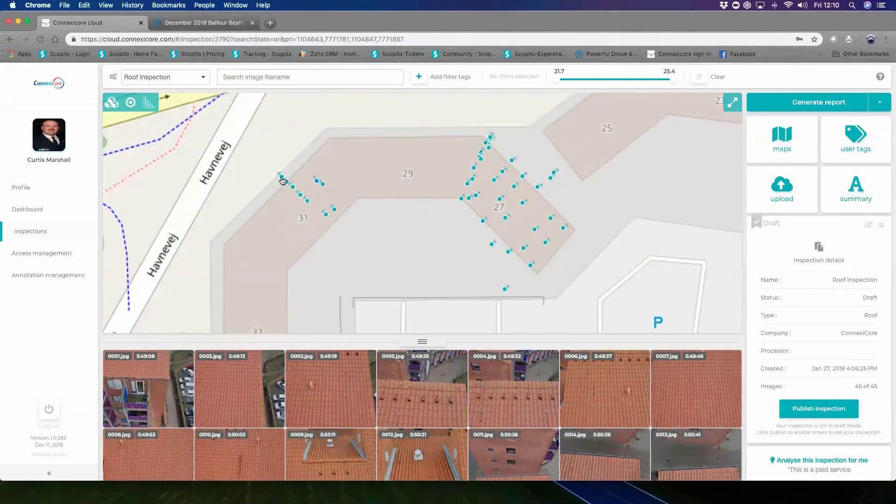
# Open image 0116.jpg from its map marker at building 31, swap it into the large view and examine the roof tiles.
pyautogui.click(287, 181)
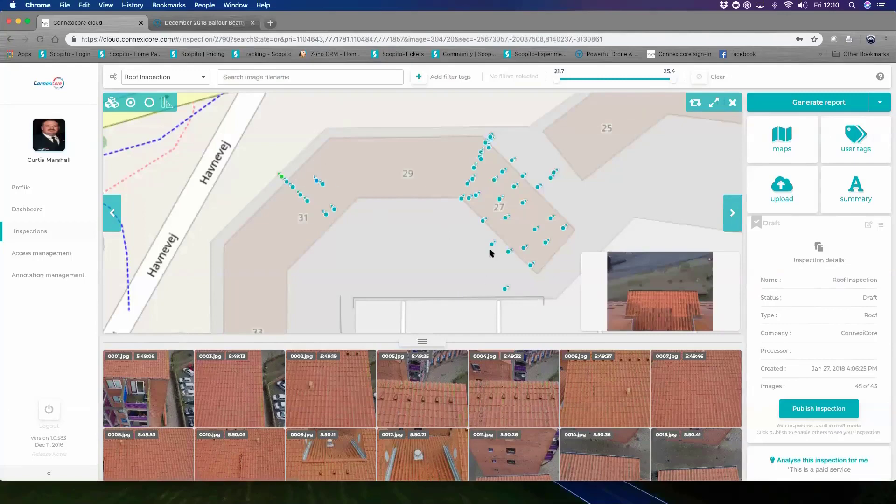
pyautogui.moveTo(650, 312)
pyautogui.click(694, 103)
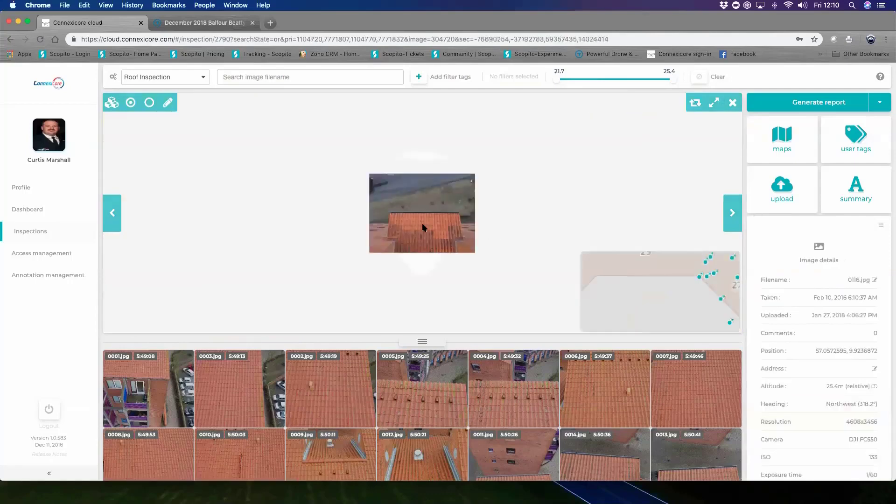
pyautogui.scroll(3, 423, 224)
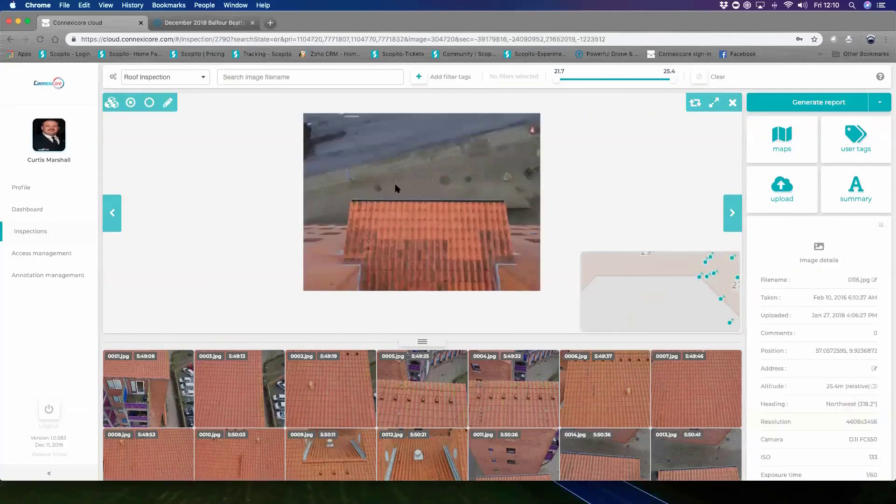
pyautogui.scroll(3, 443, 234)
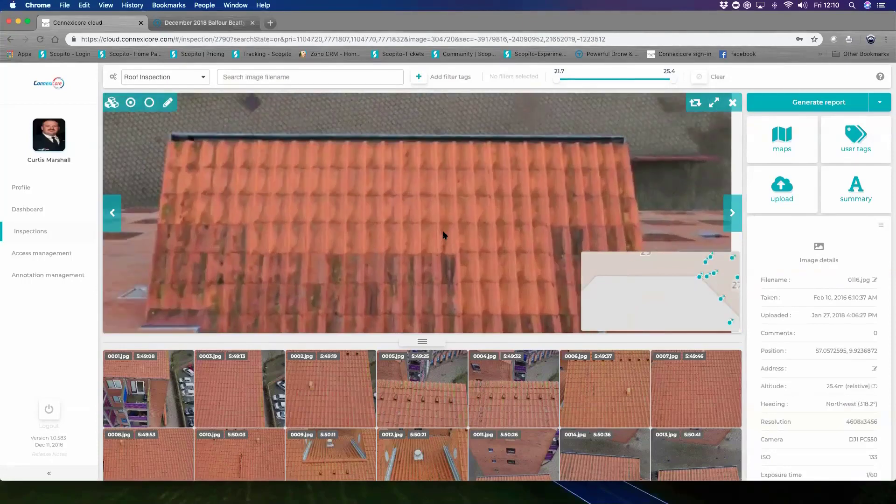
pyautogui.scroll(-3, 424, 226)
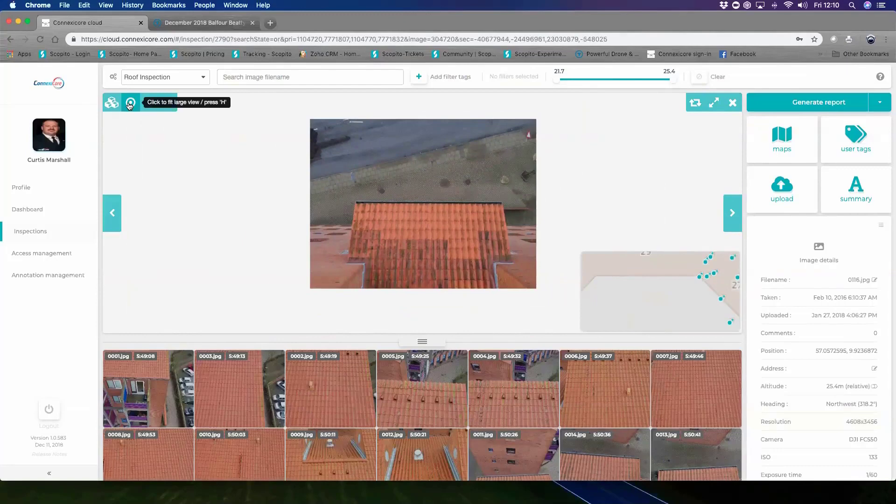
pyautogui.click(130, 105)
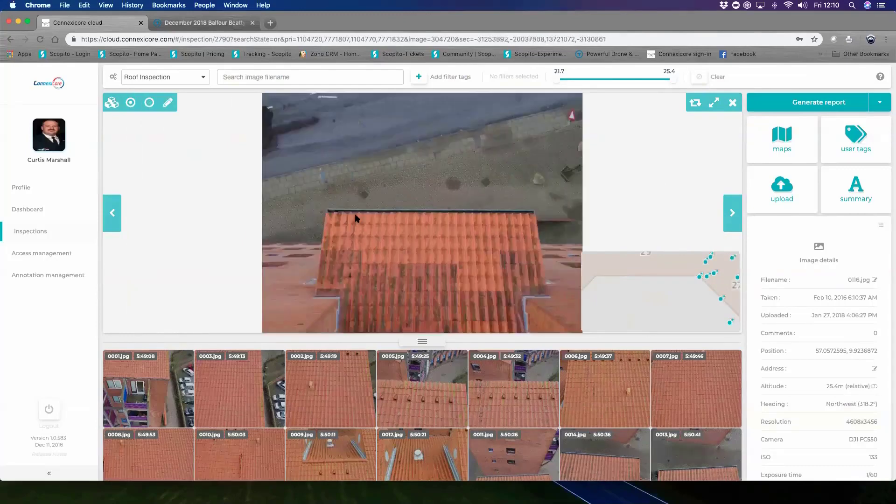
# Open image 0001.jpg and draw a rectangular annotation around the top-floor balcony door and adjacent brick wall.
pyautogui.click(113, 389)
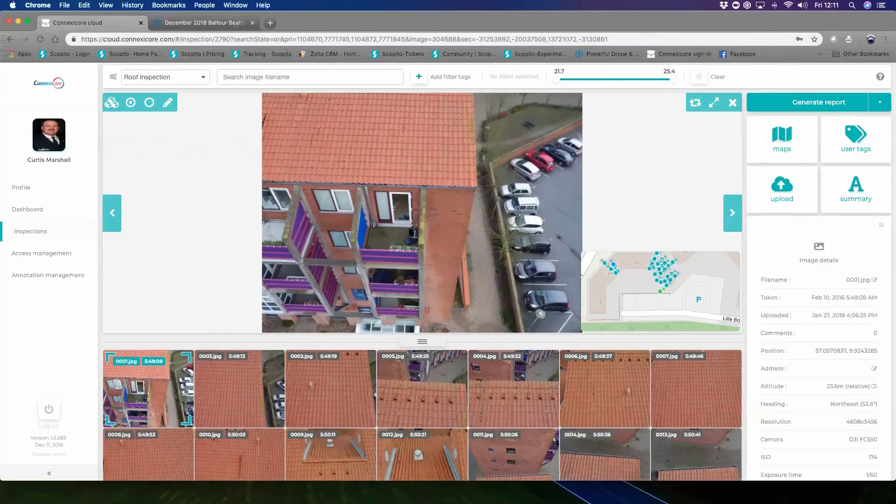
pyautogui.click(168, 103)
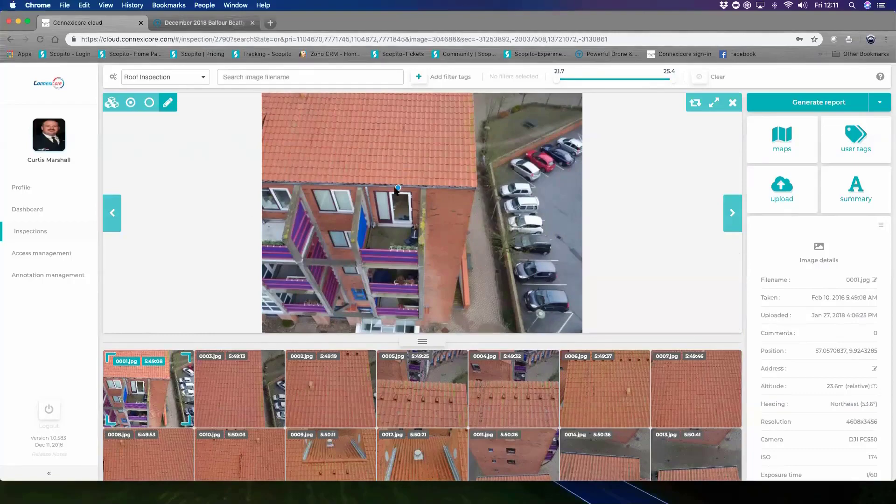
pyautogui.moveTo(393, 184); pyautogui.dragTo(452, 265)
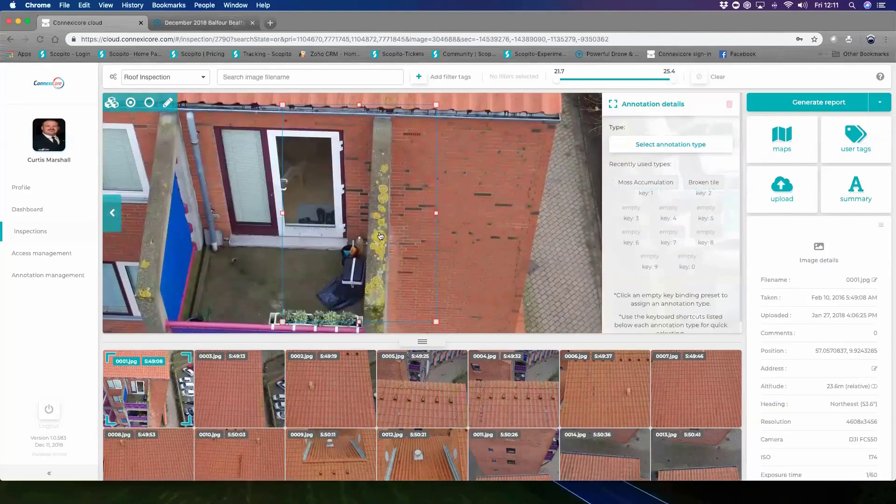
pyautogui.click(642, 186)
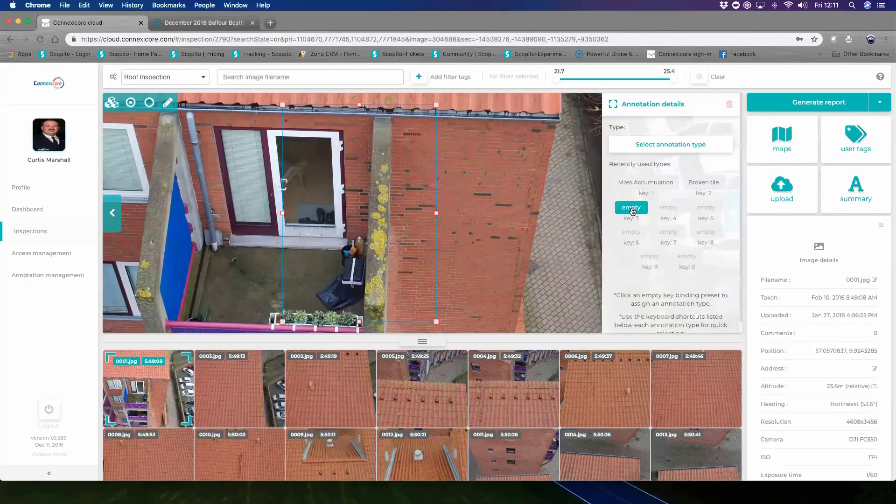
pyautogui.click(644, 186)
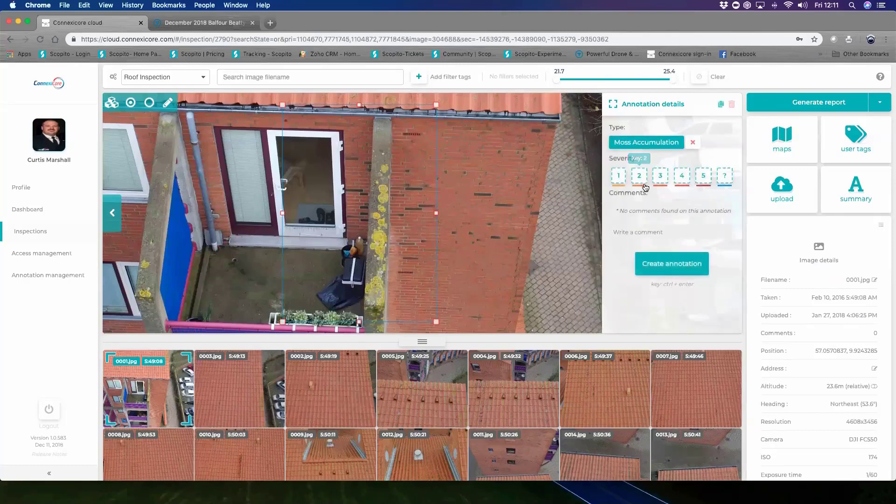
pyautogui.click(693, 145)
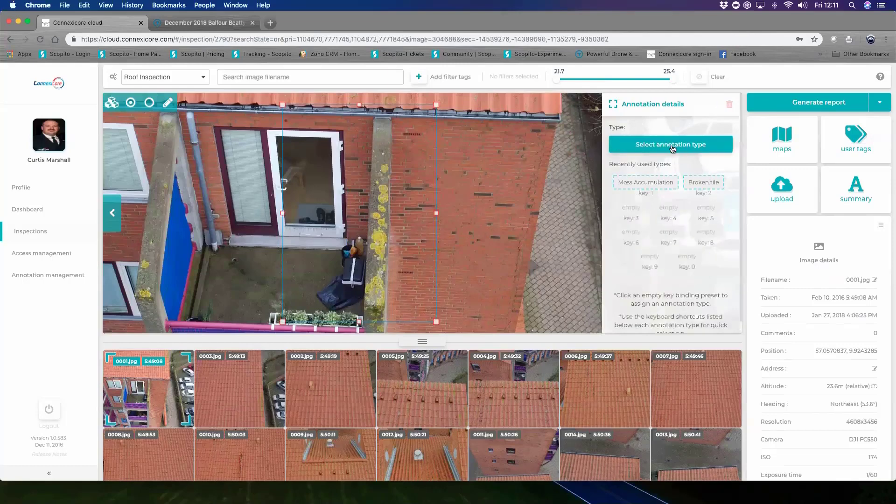
# Assign the Moss Accumulation type from the Roof category to the new annotation around the balcony door.
pyautogui.click(672, 148)
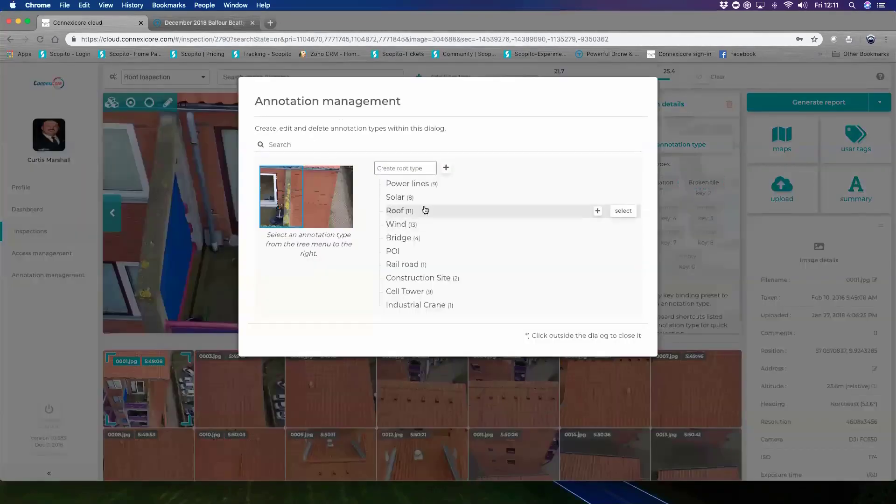
pyautogui.click(545, 211)
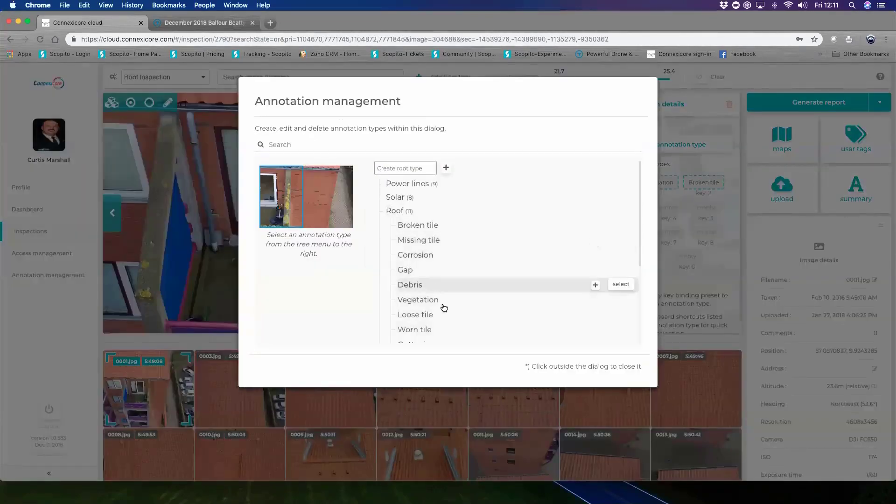
pyautogui.scroll(-3, 444, 308)
pyautogui.scroll(2, 439, 210)
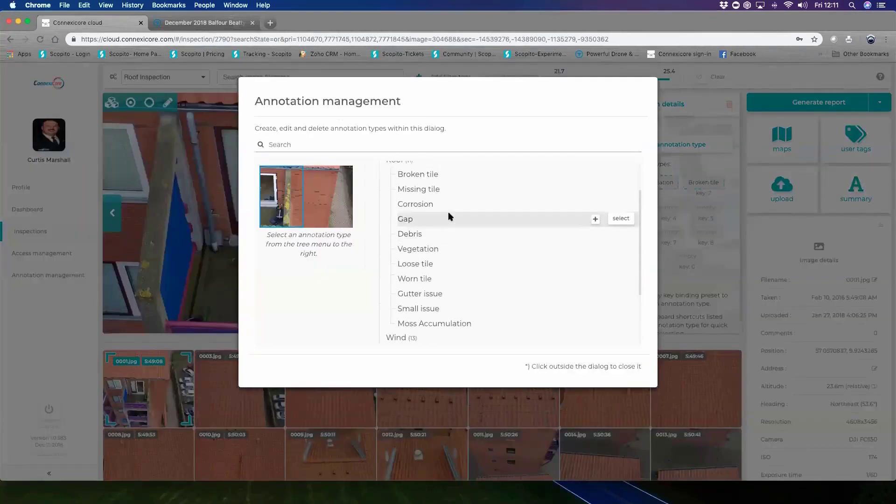
pyautogui.scroll(2, 448, 216)
pyautogui.scroll(-3, 461, 269)
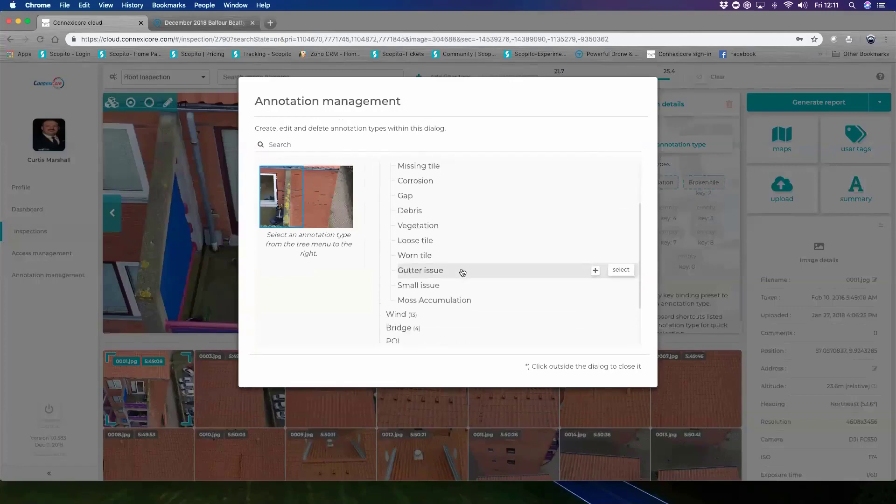
pyautogui.click(620, 299)
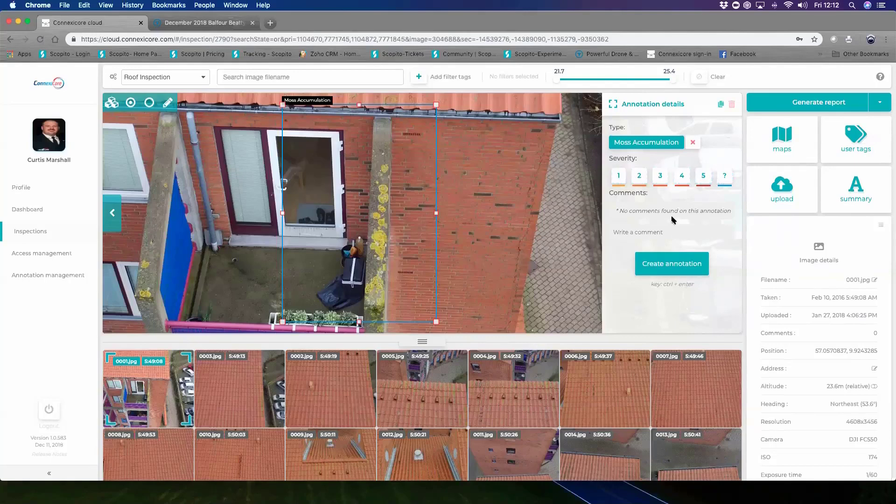
# Set the annotation's severity to ? and create the annotation without a comment.
pyautogui.click(726, 176)
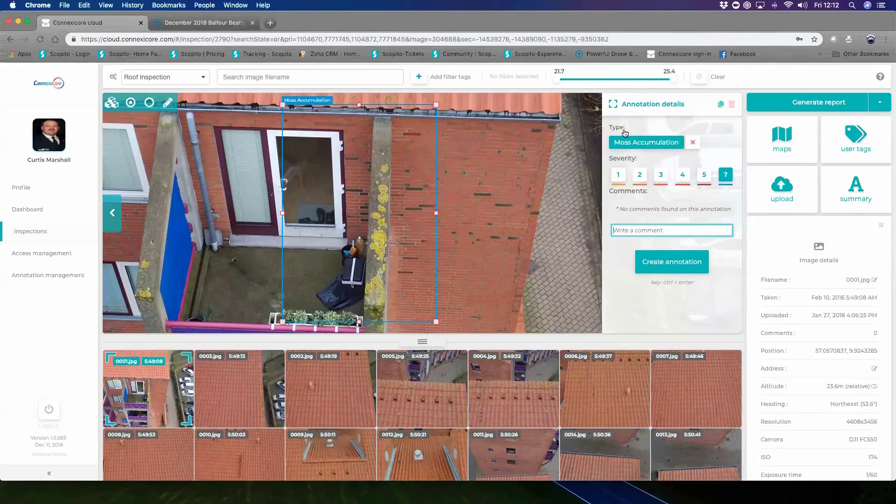
pyautogui.click(647, 148)
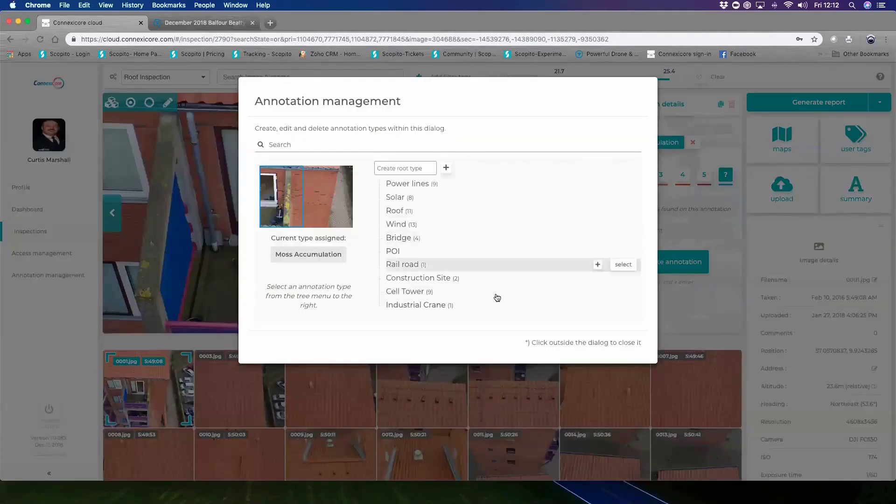
pyautogui.click(702, 306)
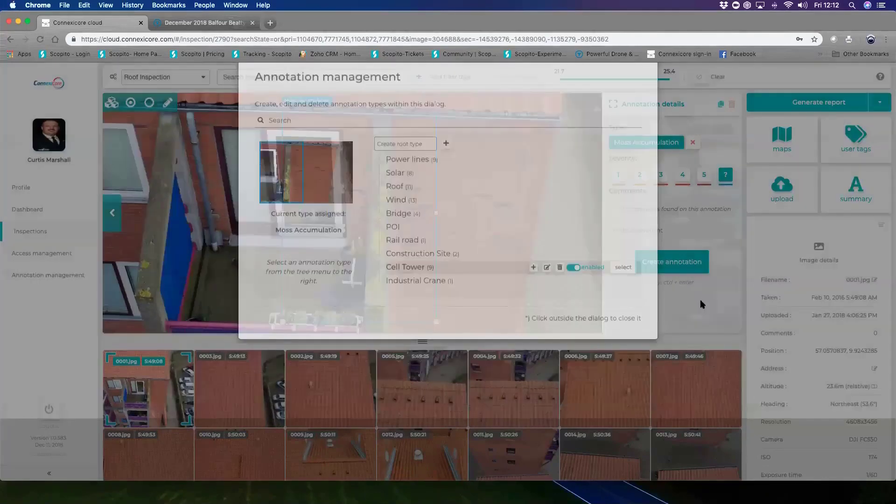
pyautogui.click(646, 231)
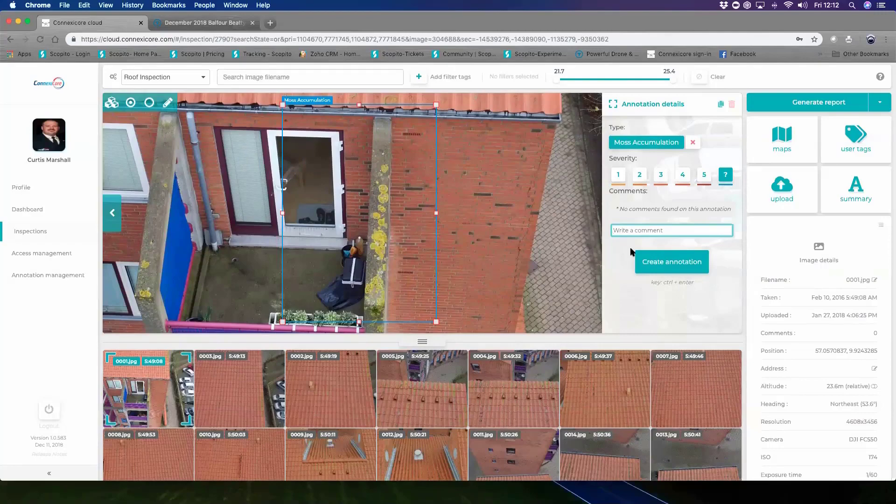
pyautogui.click(672, 264)
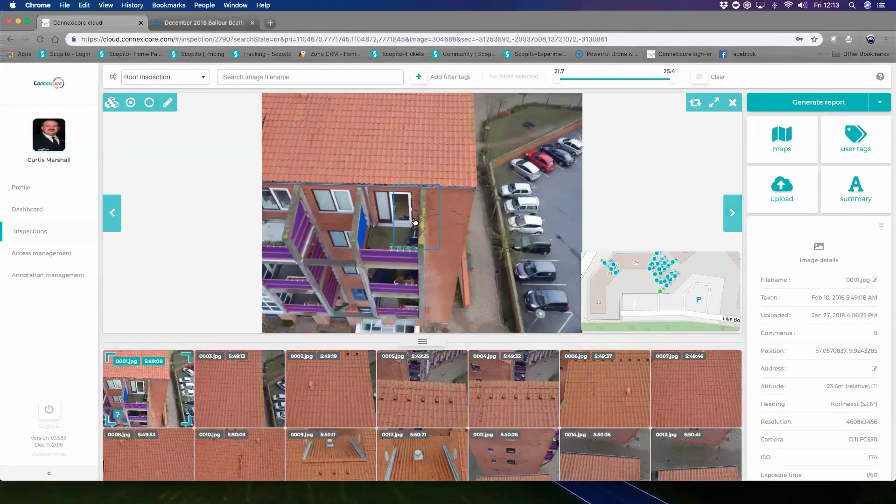
# Copy the balcony door's Moss Accumulation annotation and place copies on the roof's right edge and the leftmost balcony divider.
pyautogui.scroll(5, 414, 222)
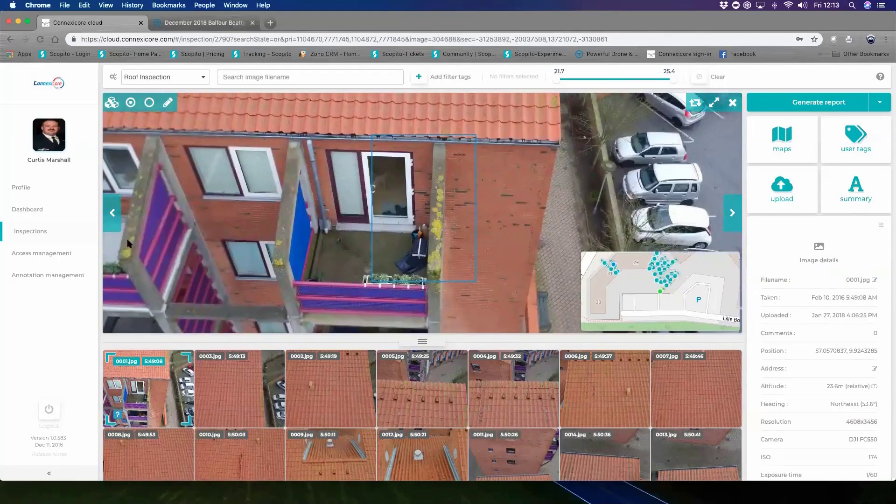
pyautogui.scroll(1, 410, 230)
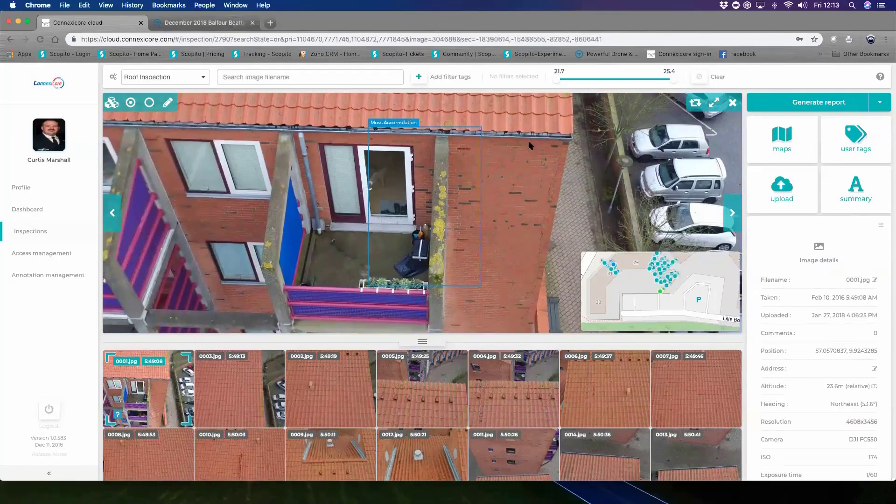
pyautogui.moveTo(499, 255); pyautogui.dragTo(483, 317)
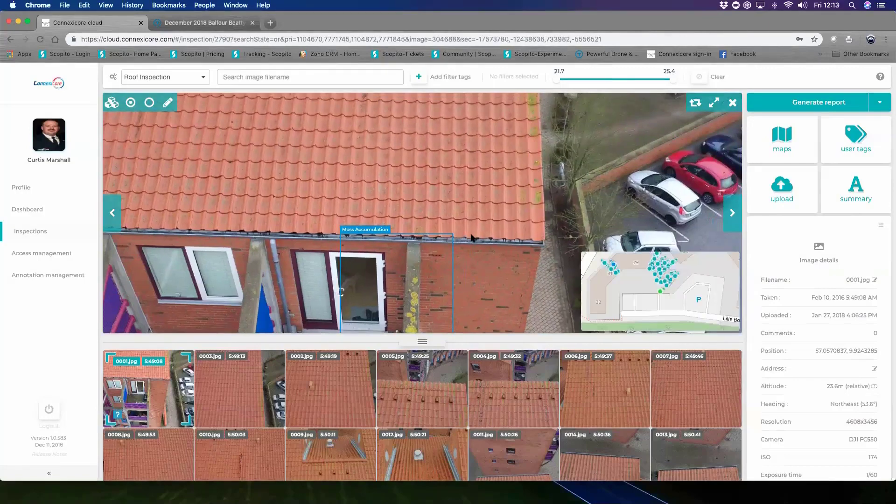
pyautogui.scroll(-5, 485, 271)
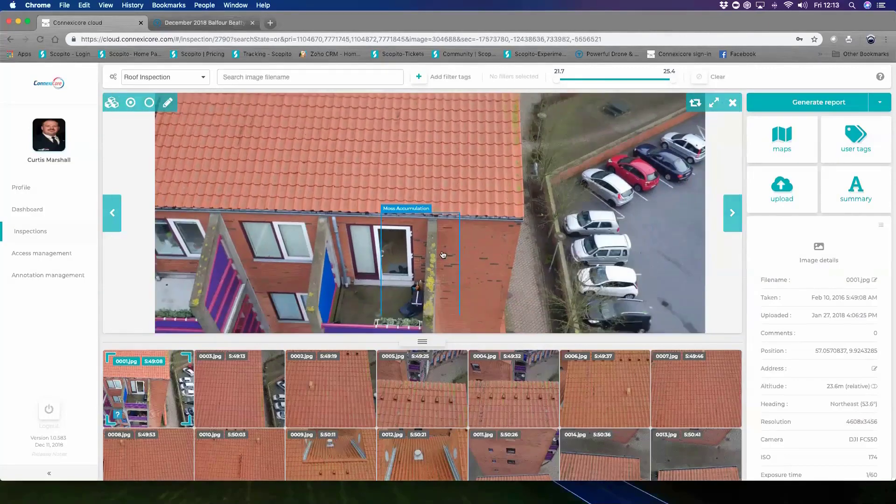
pyautogui.click(419, 269)
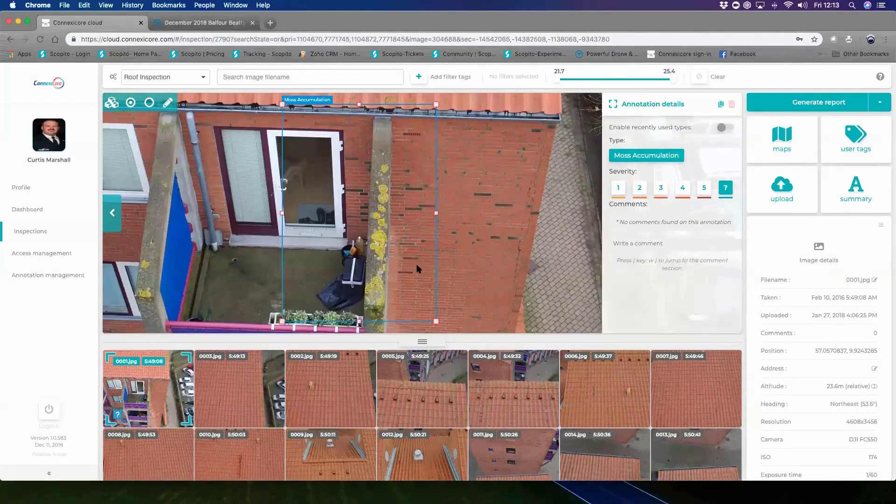
pyautogui.press('c')
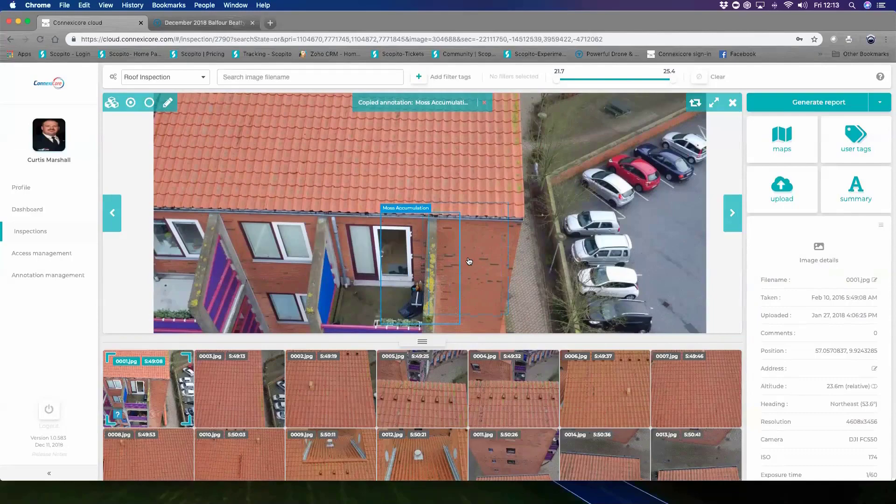
pyautogui.scroll(5, 517, 196)
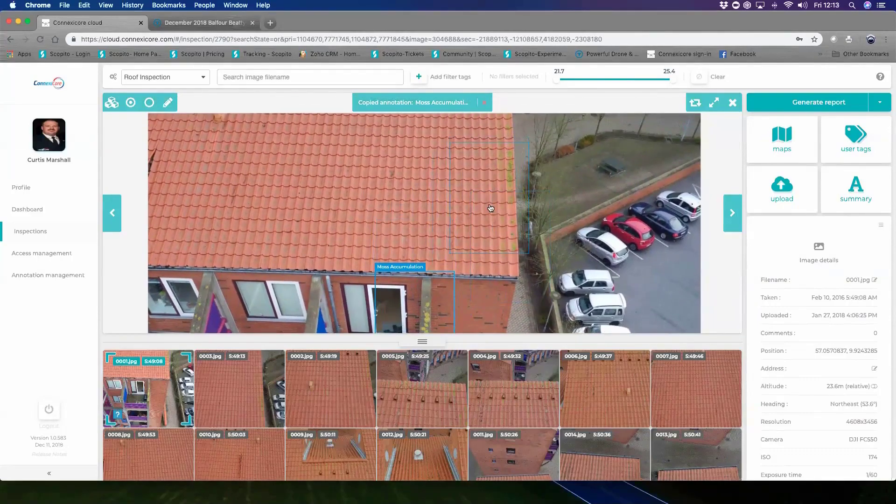
pyautogui.click(493, 203)
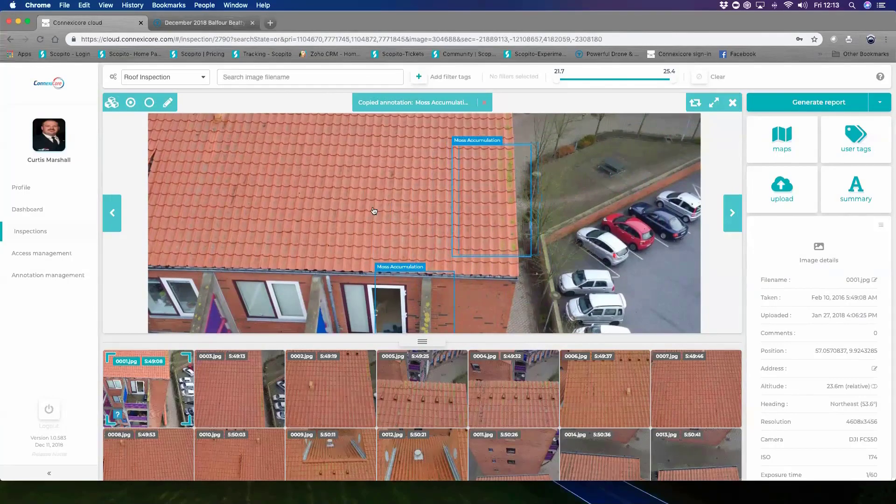
pyautogui.moveTo(279, 225); pyautogui.dragTo(364, 156)
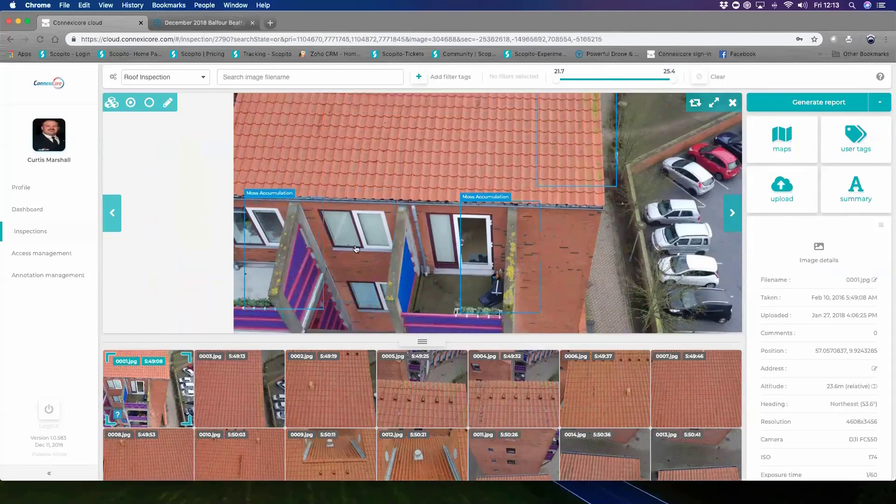
# Narrow and shorten the copied annotation so it frames the mossy face of the leftmost balcony divider.
pyautogui.click(291, 259)
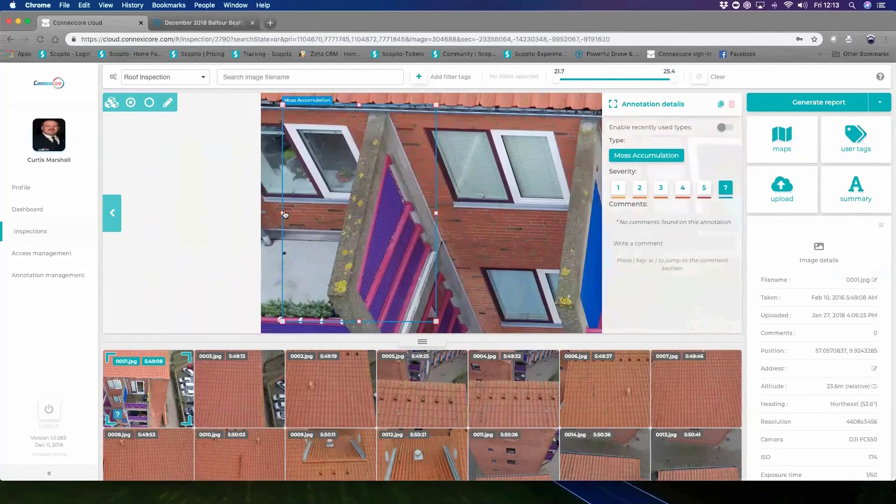
pyautogui.moveTo(285, 214)
pyautogui.mouseDown()
pyautogui.moveTo(327, 216)
pyautogui.moveTo(343, 237)
pyautogui.mouseUp()
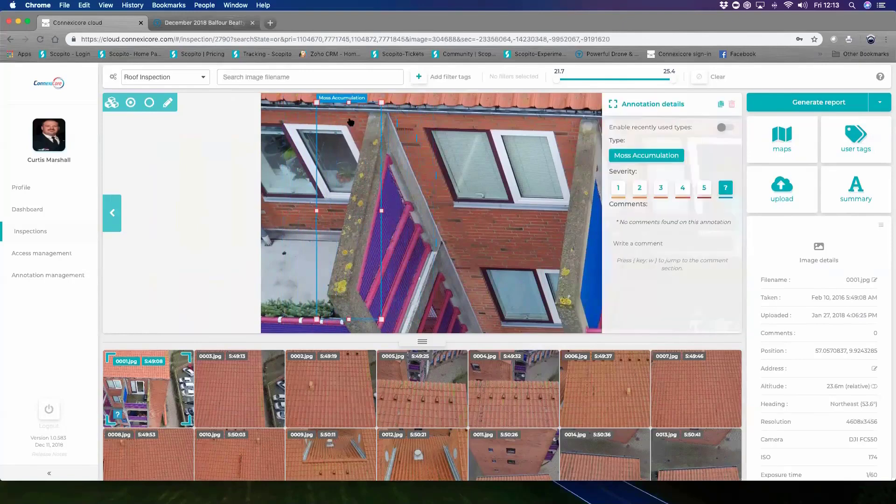
pyautogui.moveTo(351, 123); pyautogui.dragTo(352, 134)
pyautogui.moveTo(351, 214)
pyautogui.mouseDown()
pyautogui.moveTo(350, 230)
pyautogui.moveTo(353, 220)
pyautogui.mouseUp()
pyautogui.scroll(1, 352, 220)
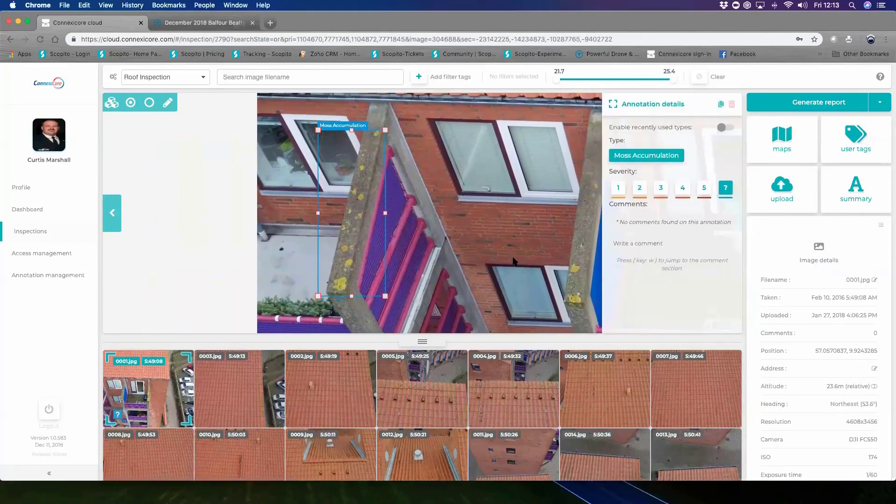
pyautogui.scroll(-3, 519, 266)
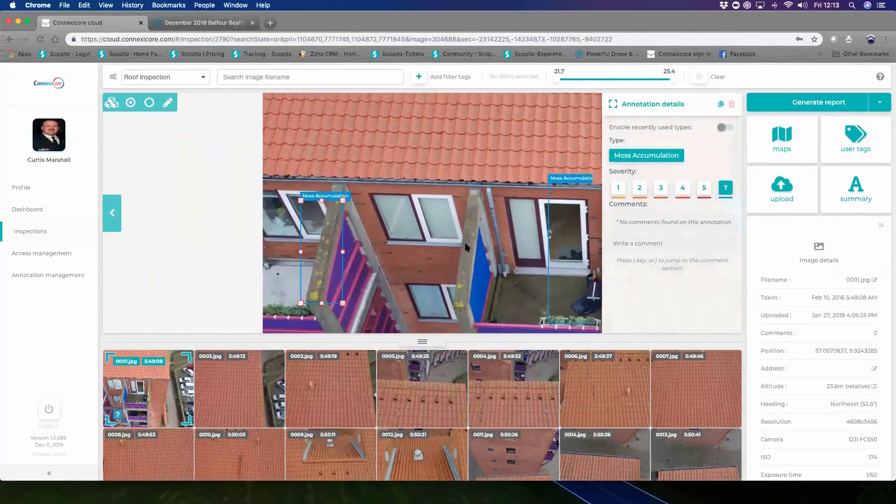
pyautogui.click(435, 250)
# Narrow the copied annotation at the roof's right edge and shift it over the moss strip along the tiles.
pyautogui.scroll(-2, 438, 250)
pyautogui.moveTo(545, 253)
pyautogui.mouseDown()
pyautogui.moveTo(504, 288)
pyautogui.moveTo(505, 301)
pyautogui.mouseUp()
pyautogui.click(502, 209)
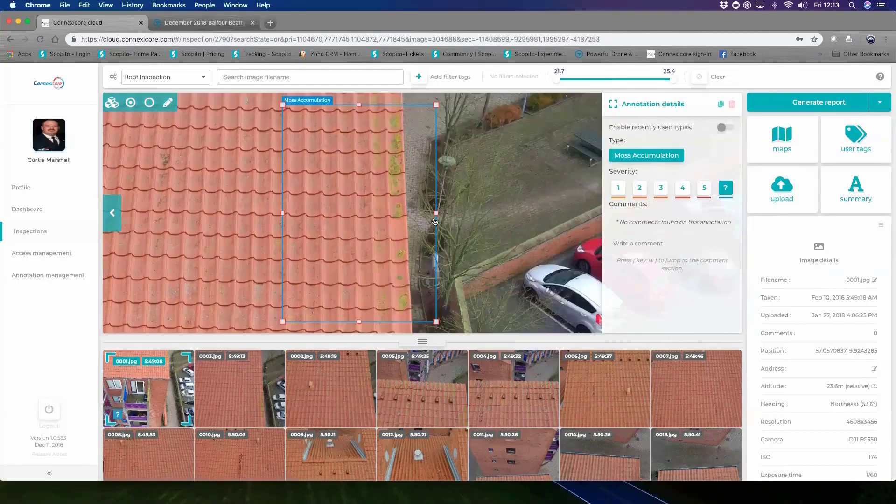
pyautogui.moveTo(435, 214); pyautogui.dragTo(406, 214)
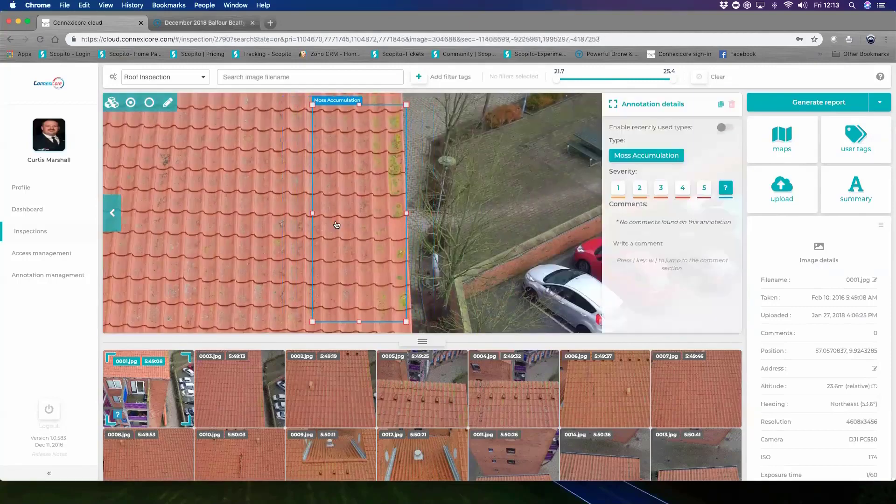
pyautogui.moveTo(346, 225)
pyautogui.mouseDown()
pyautogui.moveTo(373, 220)
pyautogui.moveTo(350, 209)
pyautogui.moveTo(361, 224)
pyautogui.moveTo(392, 229)
pyautogui.mouseUp()
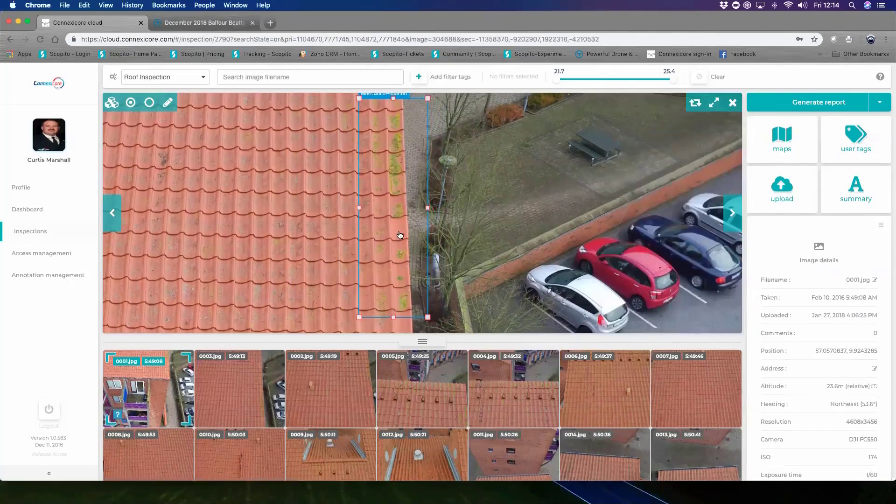
pyautogui.click(472, 248)
pyautogui.scroll(-5, 410, 252)
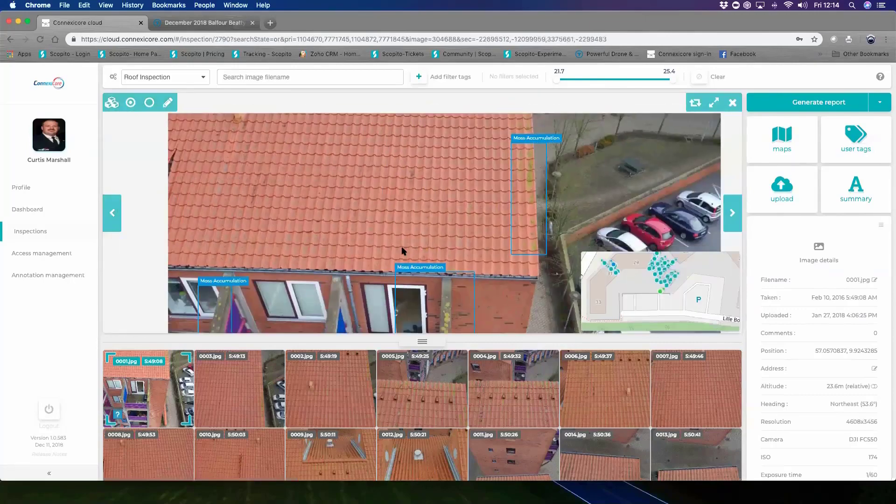
pyautogui.moveTo(379, 266); pyautogui.dragTo(382, 237)
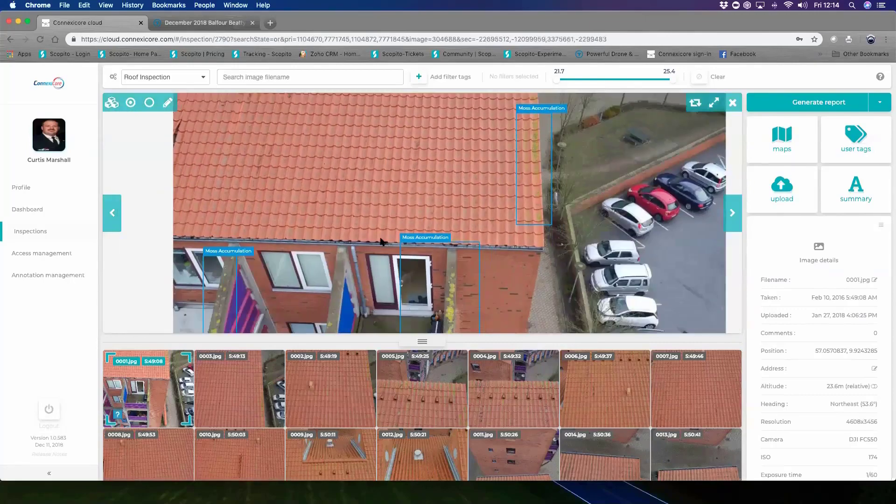
pyautogui.scroll(-1, 382, 237)
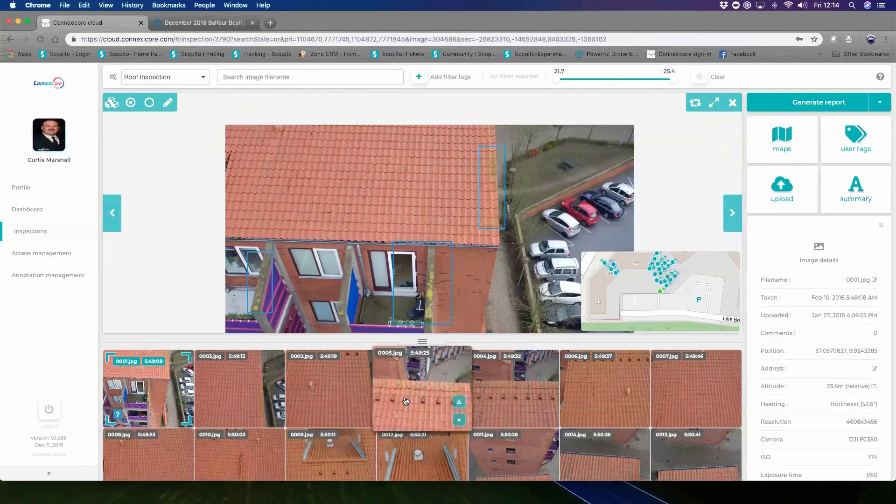
# Hide the minimap, advance to image 0003.jpg and reset the image view.
pyautogui.moveTo(249, 403)
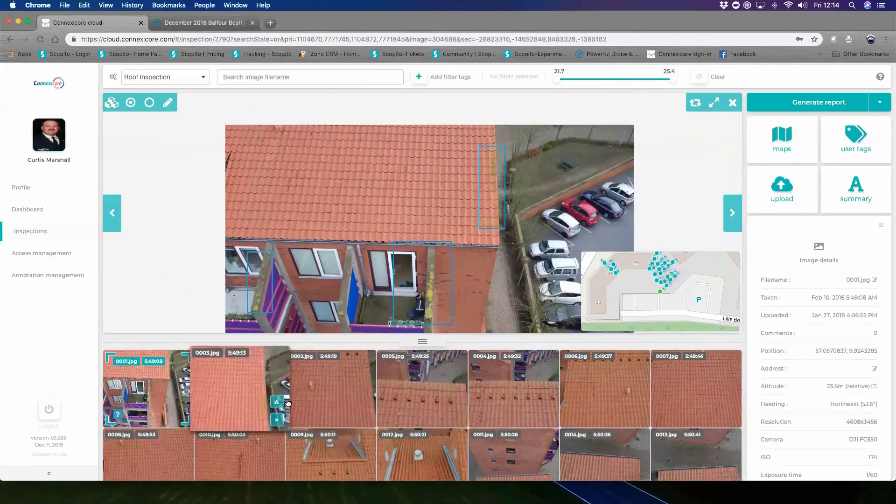
pyautogui.moveTo(323, 399)
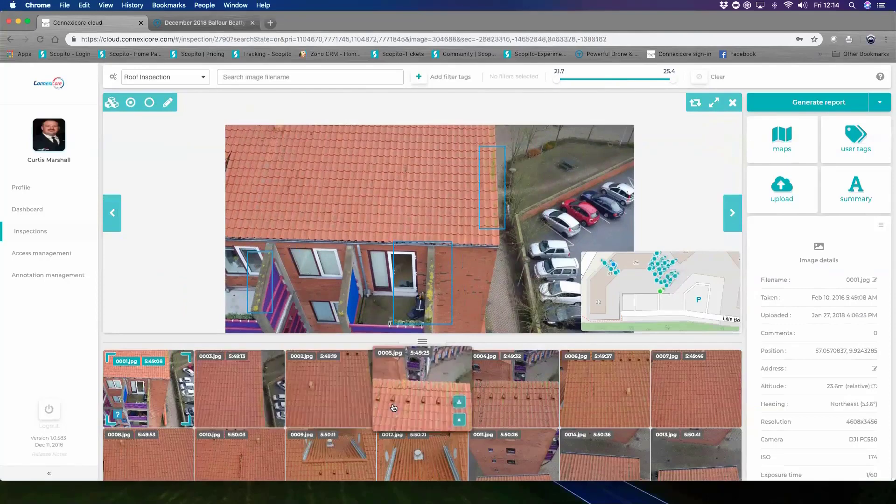
pyautogui.scroll(-2, 347, 399)
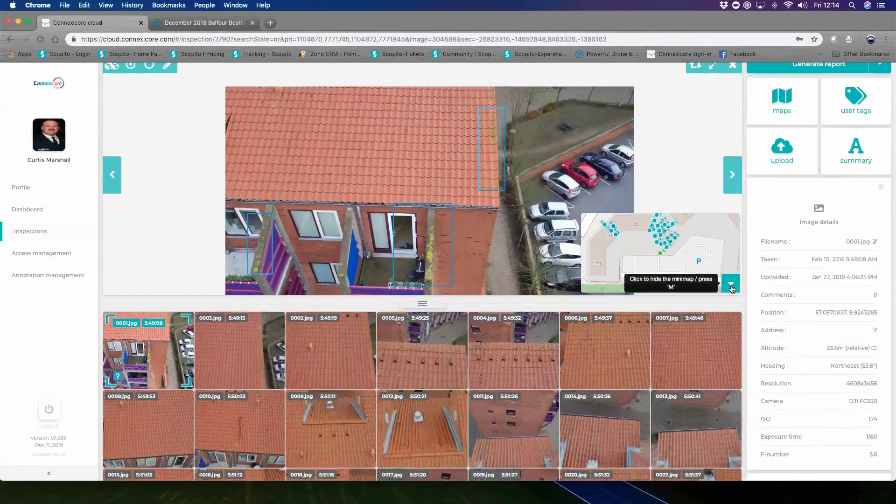
pyautogui.click(733, 287)
pyautogui.click(732, 175)
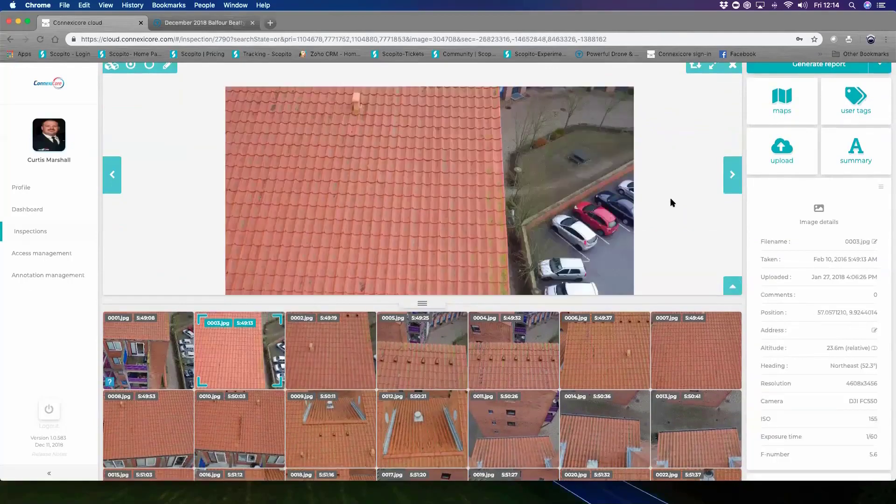
pyautogui.scroll(-3, 462, 228)
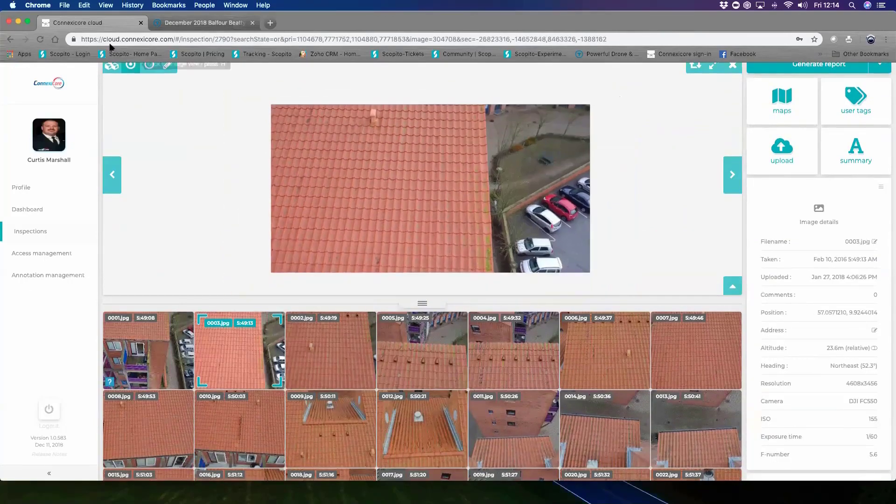
pyautogui.click(131, 70)
pyautogui.scroll(2, 776, 242)
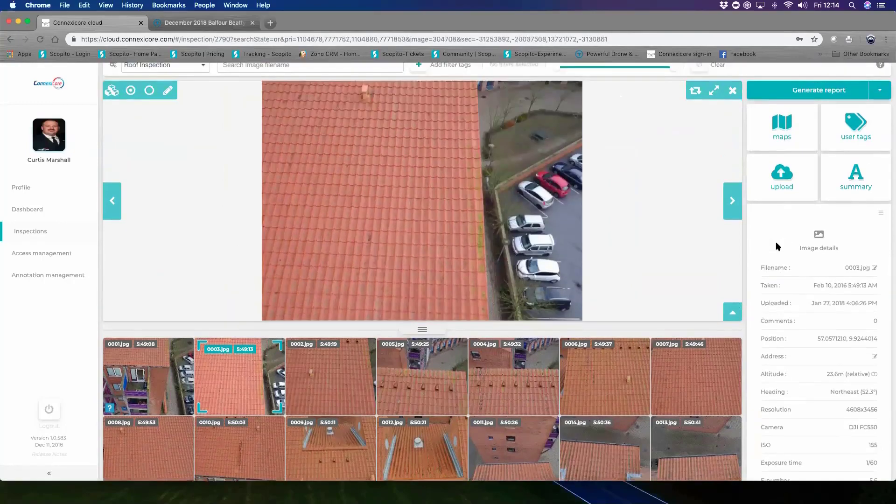
# Advance through the Roof Inspection images from 0003.jpg to 0008.jpg.
pyautogui.click(728, 223)
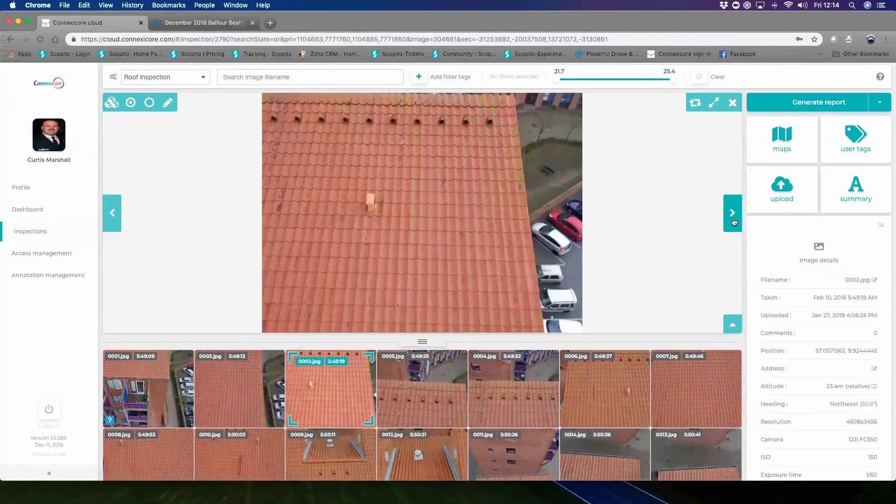
pyautogui.click(733, 222)
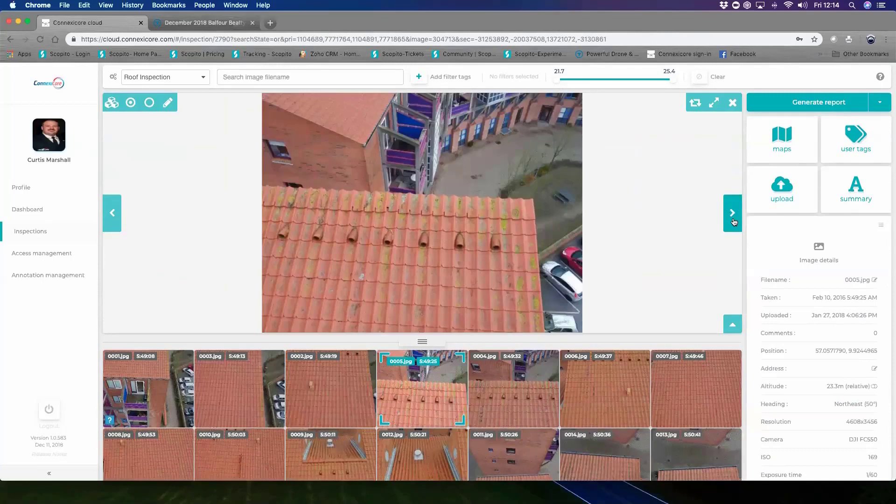
pyautogui.click(733, 222)
pyautogui.click(733, 222)
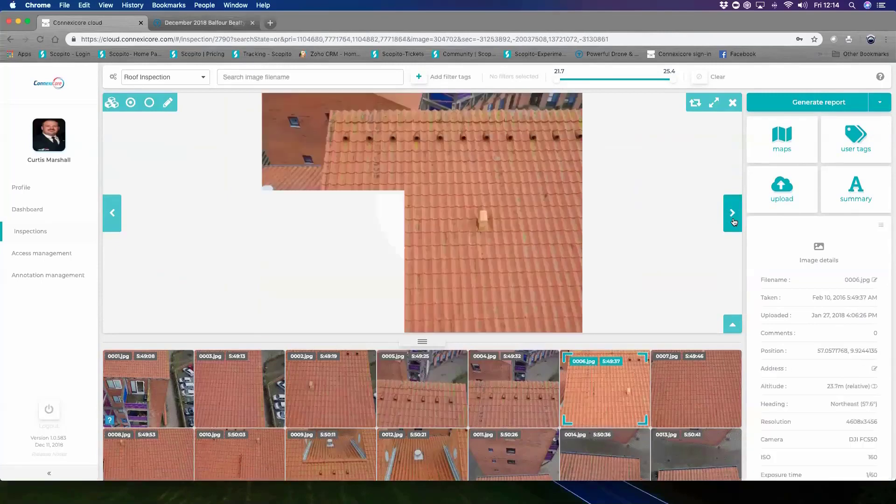
pyautogui.click(733, 222)
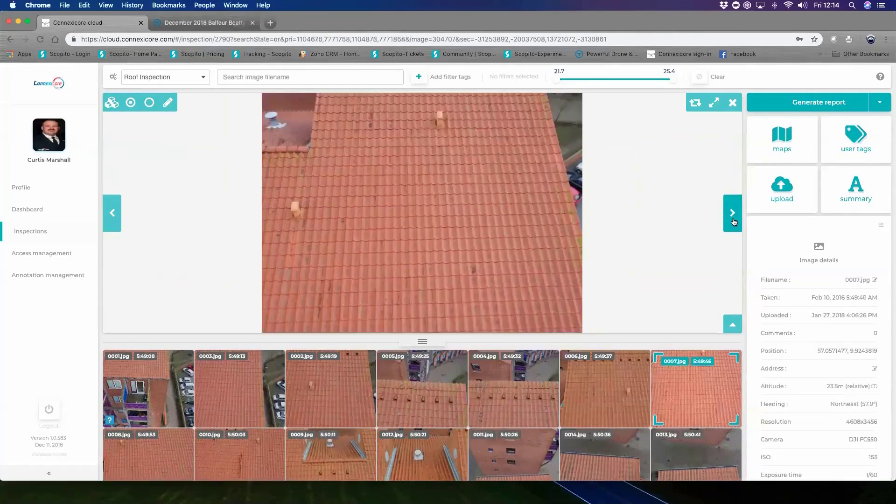
pyautogui.click(733, 222)
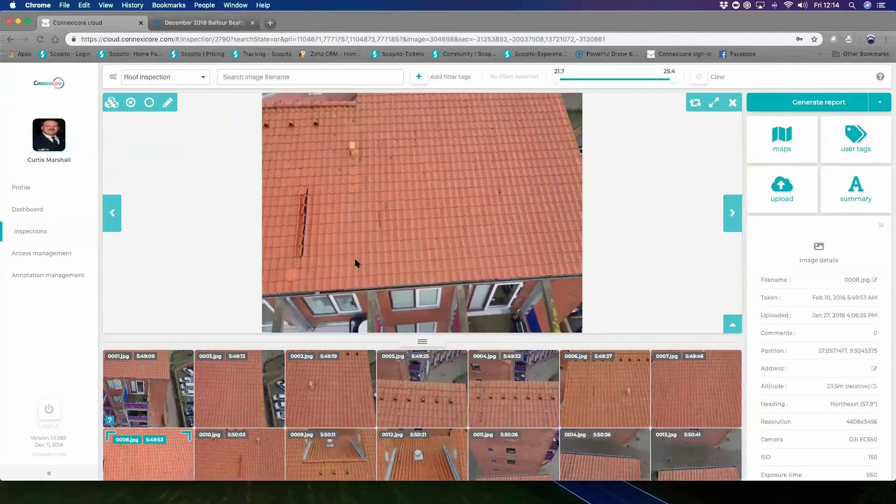
# Annotate the long damaged tile strip in 0008.jpg as Broken tile with severity 5.
pyautogui.moveTo(328, 252)
pyautogui.mouseDown()
pyautogui.moveTo(350, 242)
pyautogui.moveTo(336, 252)
pyautogui.mouseUp()
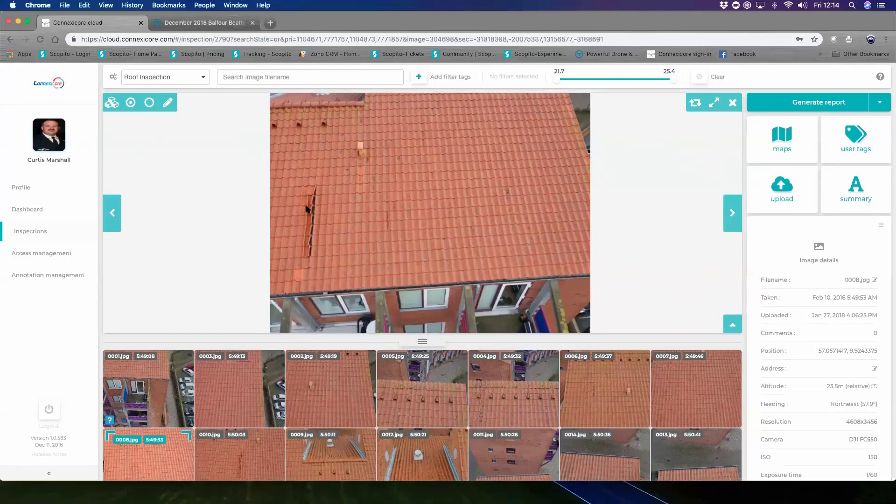
pyautogui.click(167, 102)
pyautogui.moveTo(289, 181)
pyautogui.mouseDown()
pyautogui.moveTo(299, 231)
pyautogui.moveTo(335, 280)
pyautogui.moveTo(332, 267)
pyautogui.mouseUp()
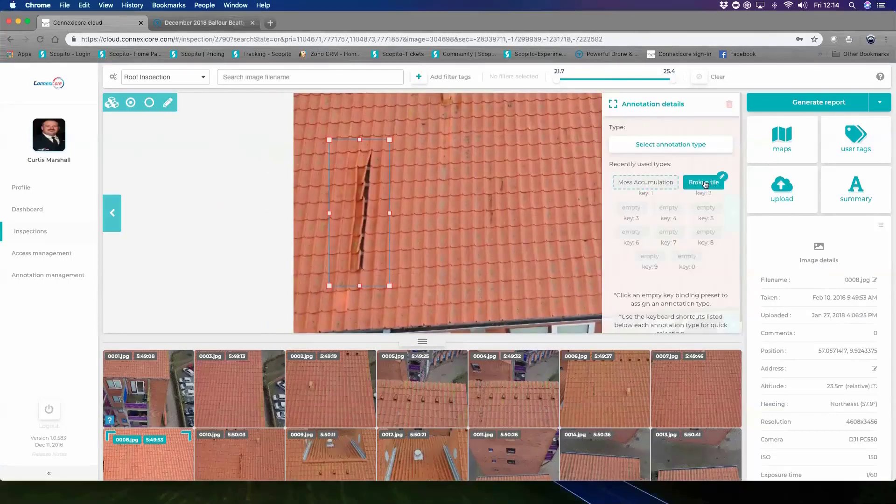
pyautogui.click(686, 188)
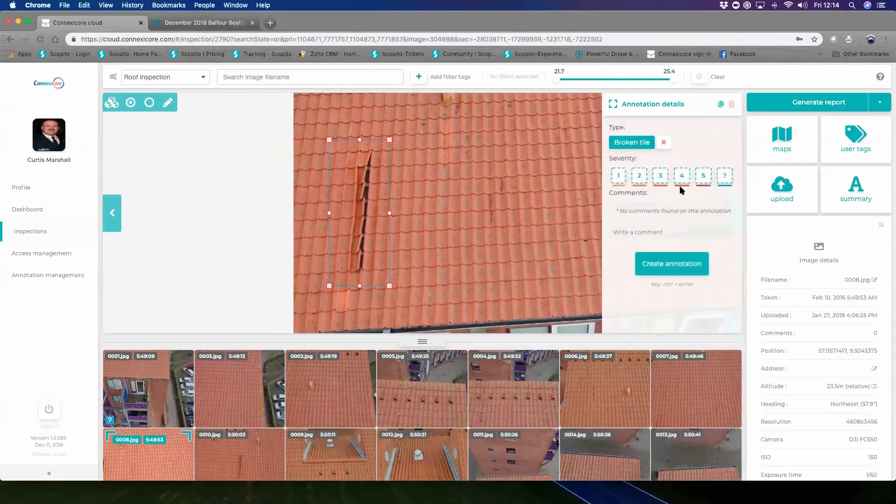
pyautogui.click(703, 176)
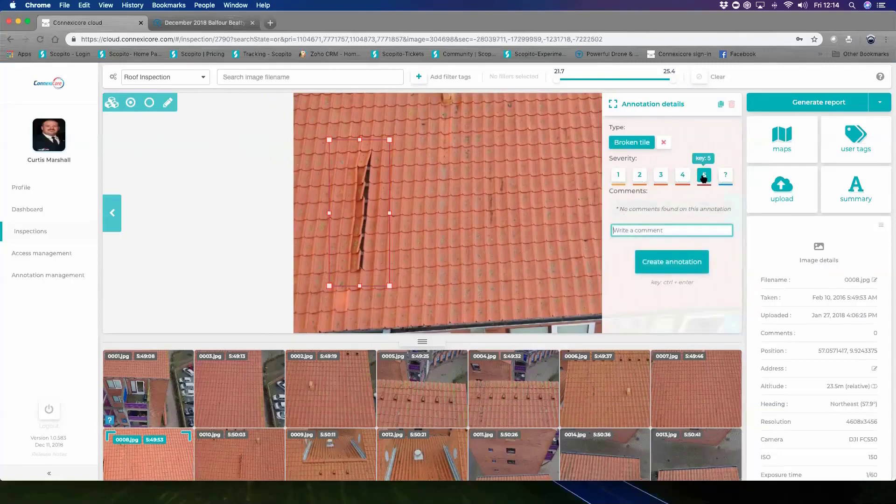
pyautogui.click(665, 263)
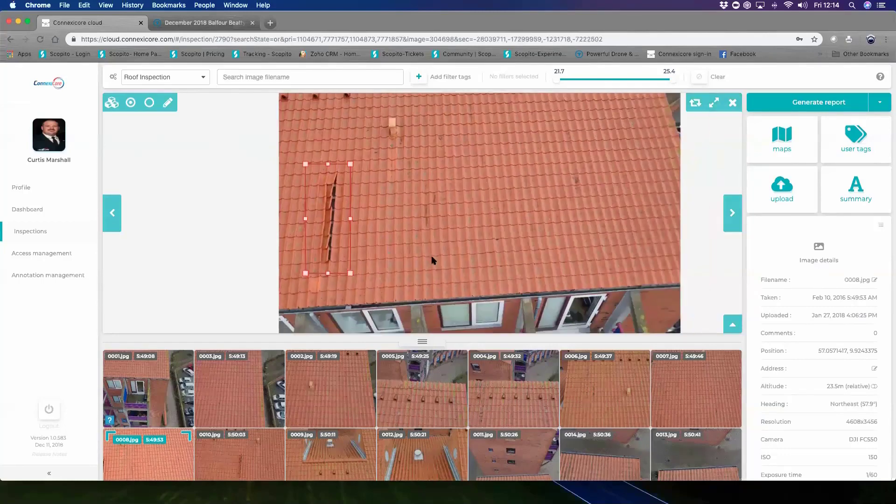
# Copy the Broken tile annotation from 0008.jpg and place the copy over the damaged tile strip in 0010.jpg.
pyautogui.click(315, 243)
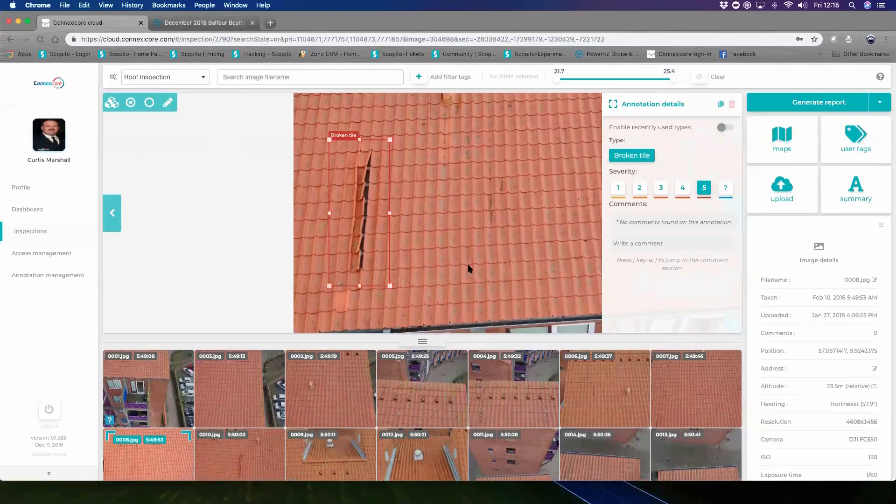
pyautogui.click(469, 269)
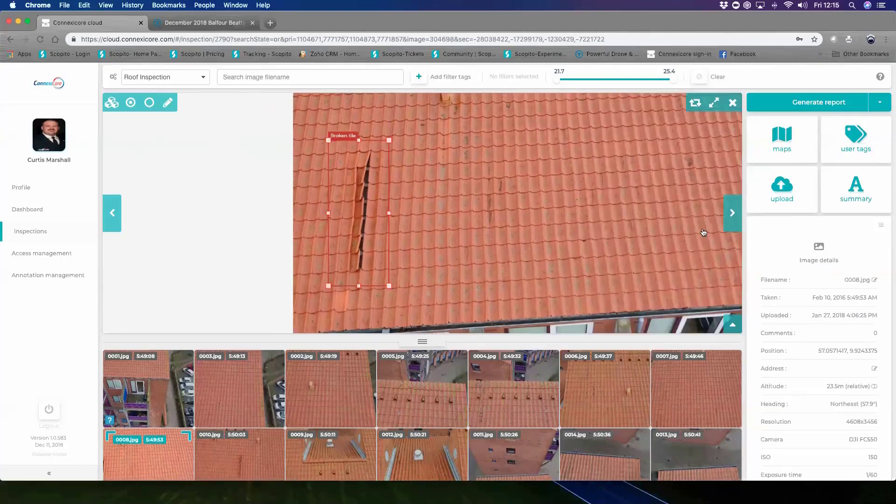
pyautogui.click(733, 215)
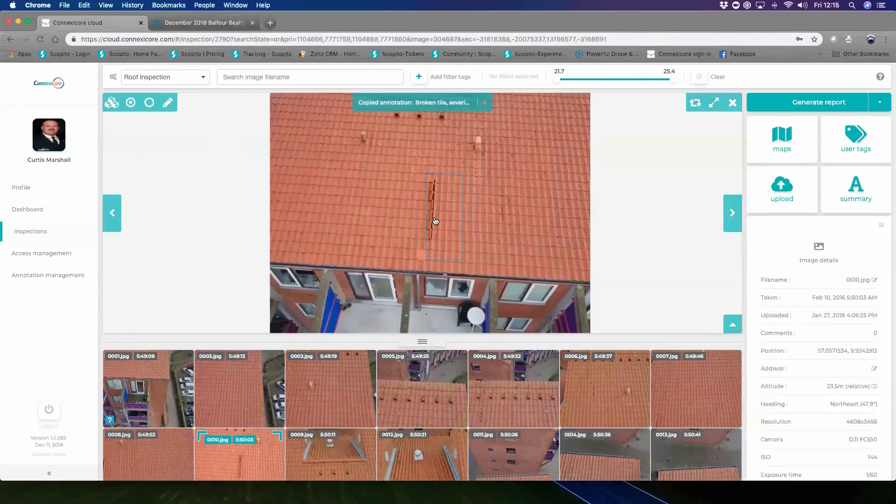
# Examine image 0009.jpg up close, checking the ridge tiles for cracks and the roof area around the metal vent.
pyautogui.click(731, 217)
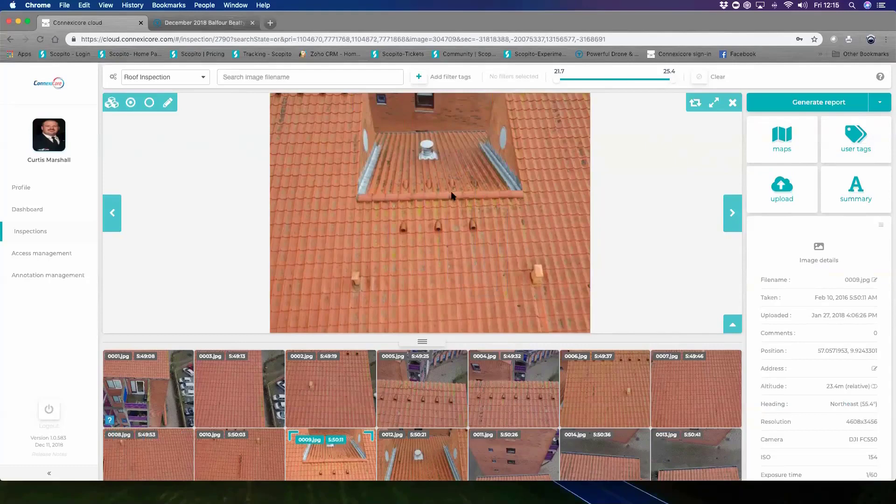
pyautogui.scroll(6, 381, 198)
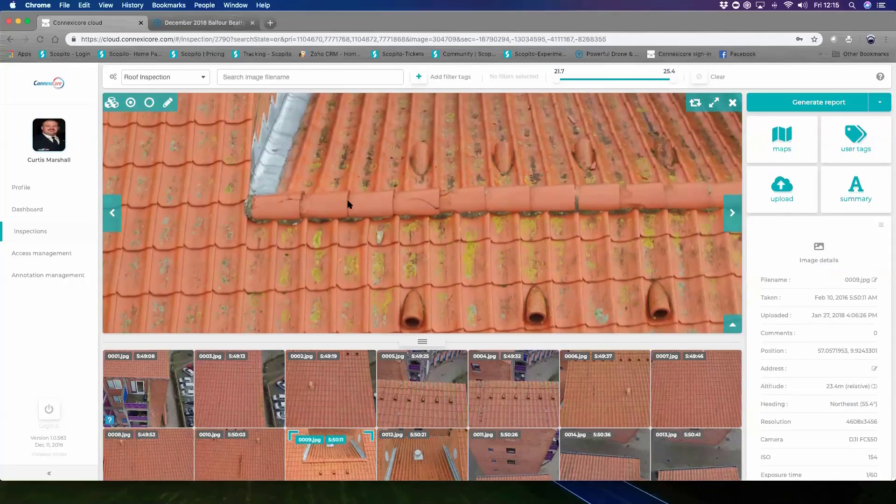
pyautogui.scroll(3, 346, 201)
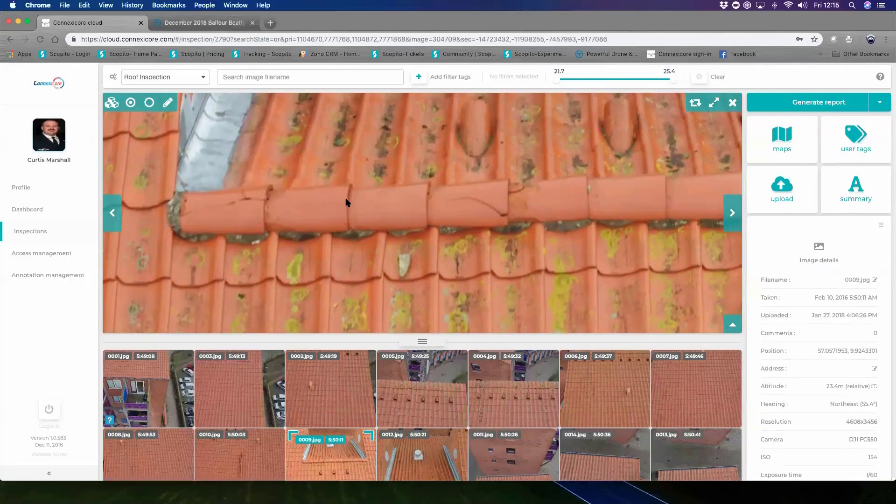
pyautogui.scroll(3, 346, 201)
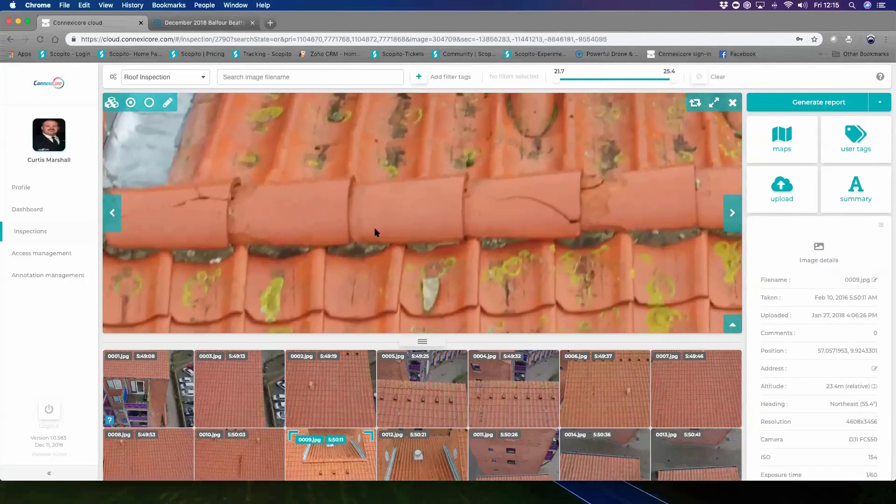
pyautogui.moveTo(223, 217); pyautogui.dragTo(294, 219)
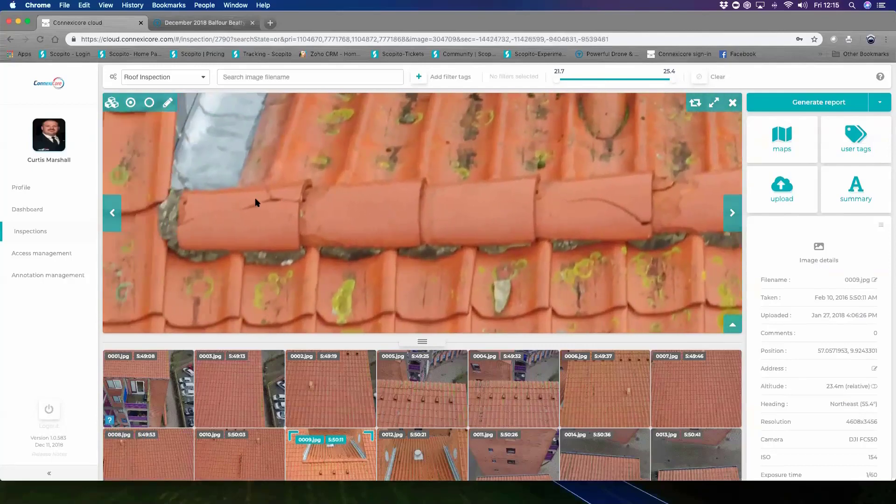
pyautogui.moveTo(673, 213); pyautogui.dragTo(550, 220)
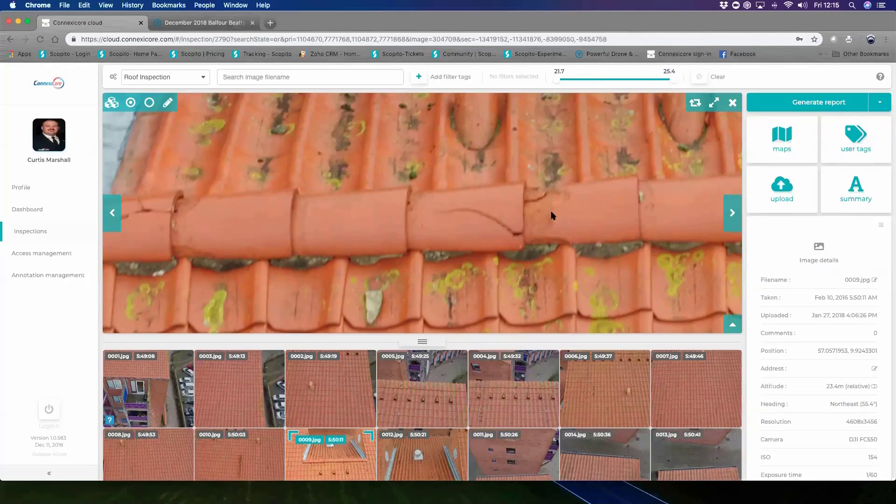
pyautogui.moveTo(549, 105); pyautogui.dragTo(532, 228)
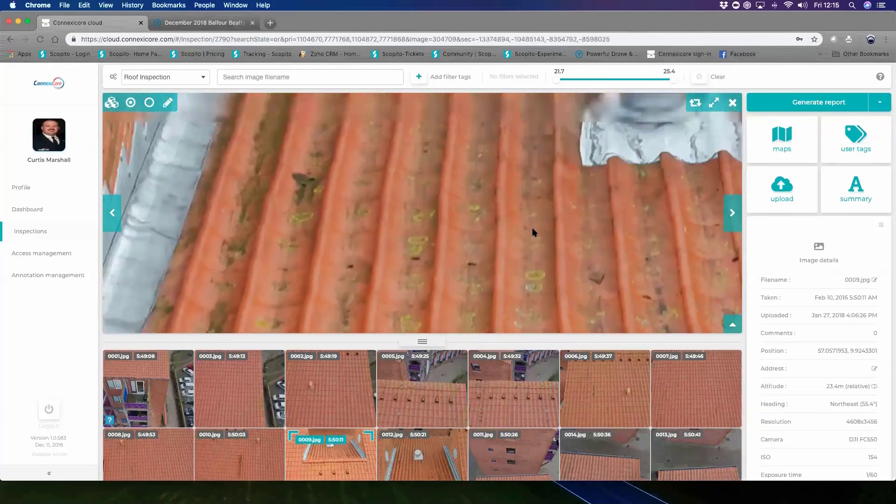
pyautogui.moveTo(537, 105); pyautogui.dragTo(542, 163)
pyautogui.scroll(-4, 539, 264)
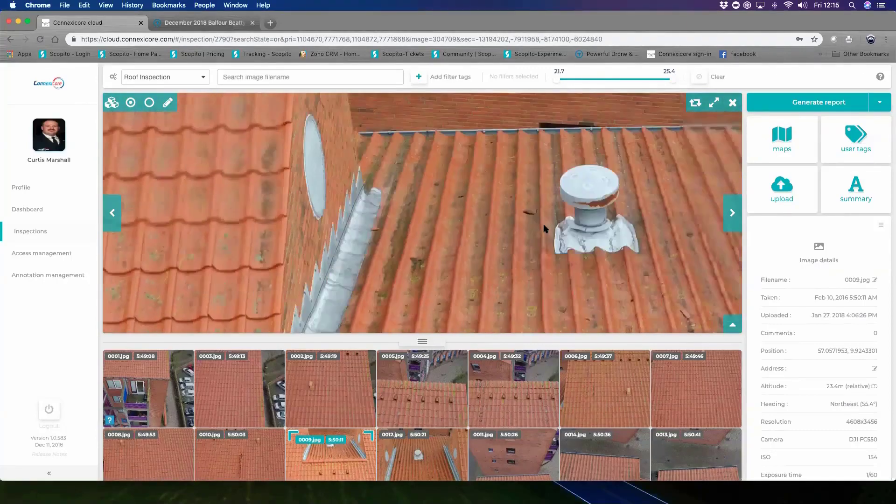
pyautogui.moveTo(544, 228); pyautogui.dragTo(545, 157)
pyautogui.moveTo(544, 262); pyautogui.dragTo(466, 238)
pyautogui.scroll(-3, 542, 228)
pyautogui.scroll(-2, 572, 243)
pyautogui.moveTo(556, 244); pyautogui.dragTo(459, 235)
# Annotate the full row of cracked ridge tiles below the vent in 0009.jpg as Broken tile with severity 5.
pyautogui.click(168, 102)
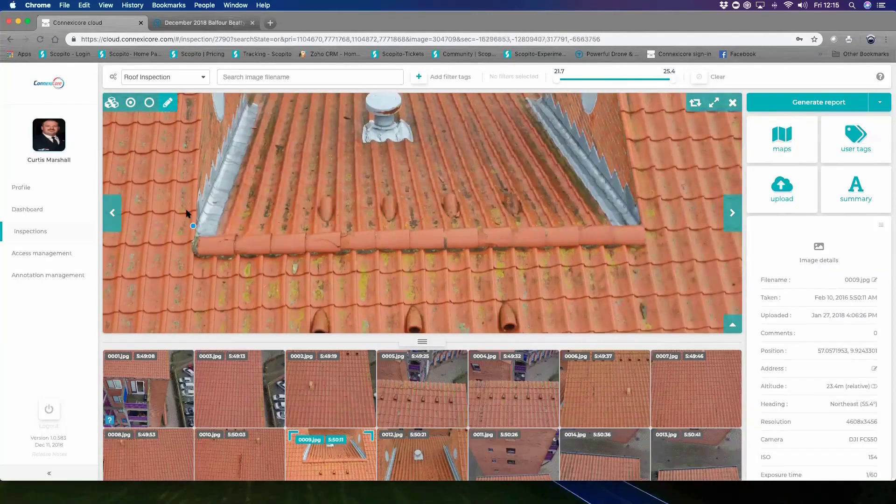
pyautogui.moveTo(187, 212); pyautogui.dragTo(422, 276)
pyautogui.moveTo(515, 273); pyautogui.dragTo(660, 256)
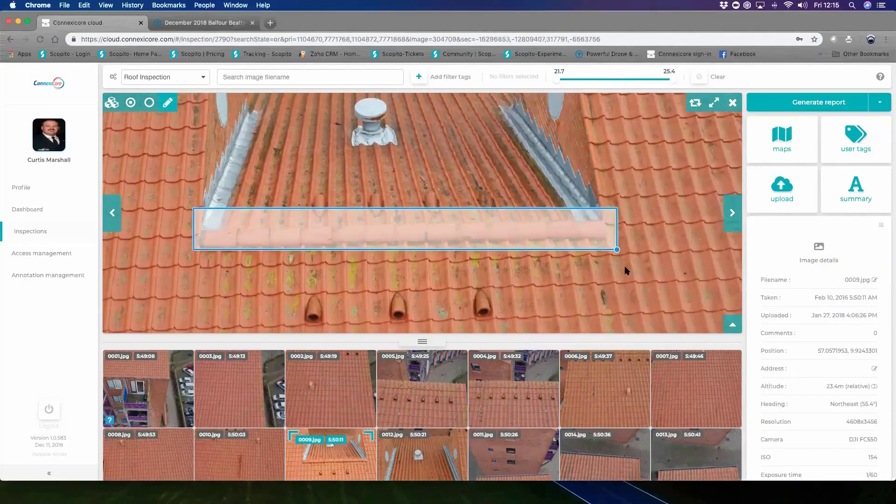
pyautogui.moveTo(388, 223); pyautogui.dragTo(387, 226)
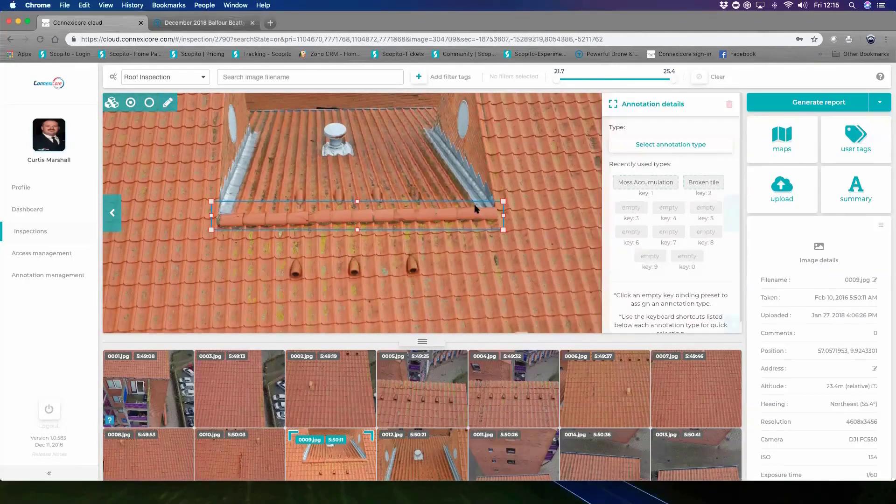
pyautogui.click(700, 183)
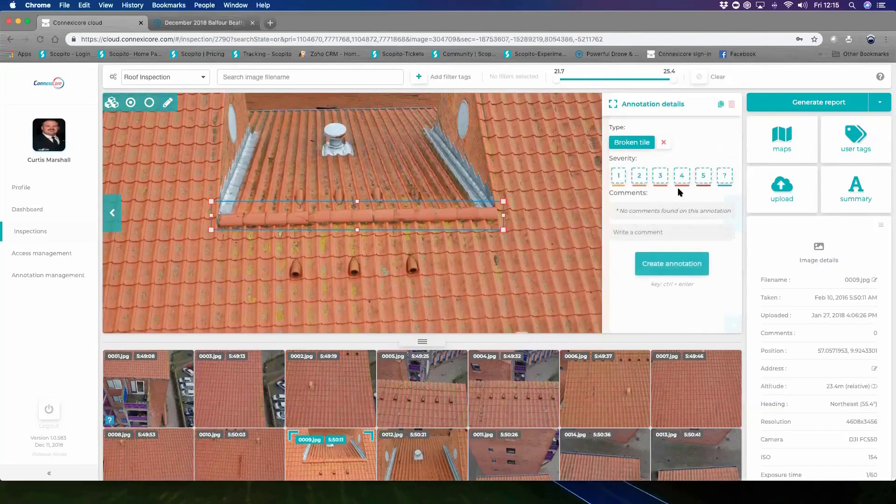
pyautogui.click(705, 174)
pyautogui.click(667, 263)
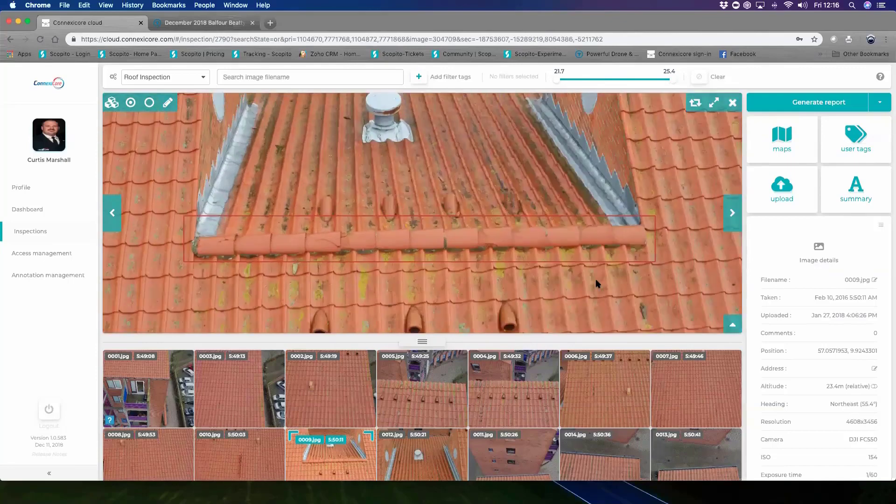
pyautogui.scroll(-3, 597, 284)
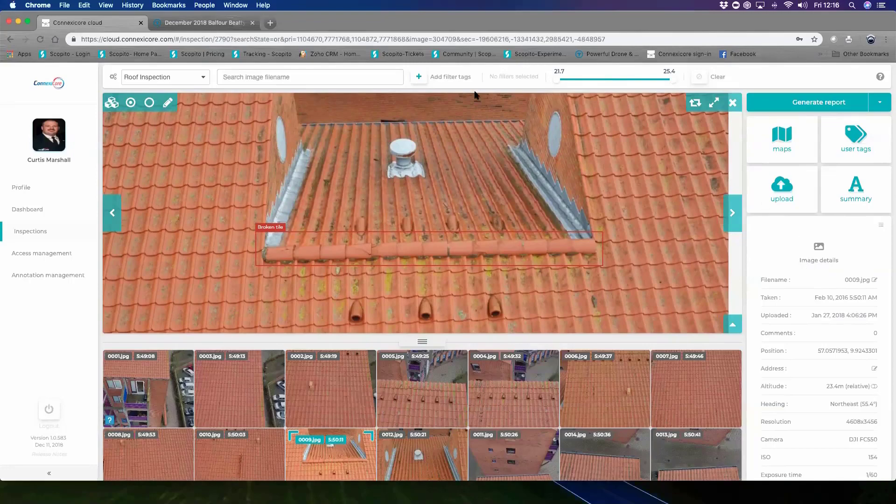
# Filter the Roof Inspection images by All issues, and remove that filter after reviewing the available filter tags.
pyautogui.click(419, 78)
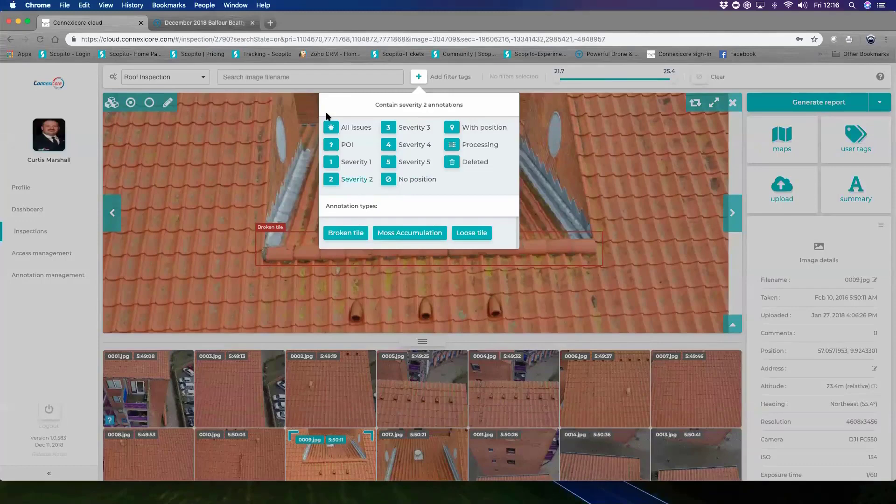
pyautogui.click(333, 128)
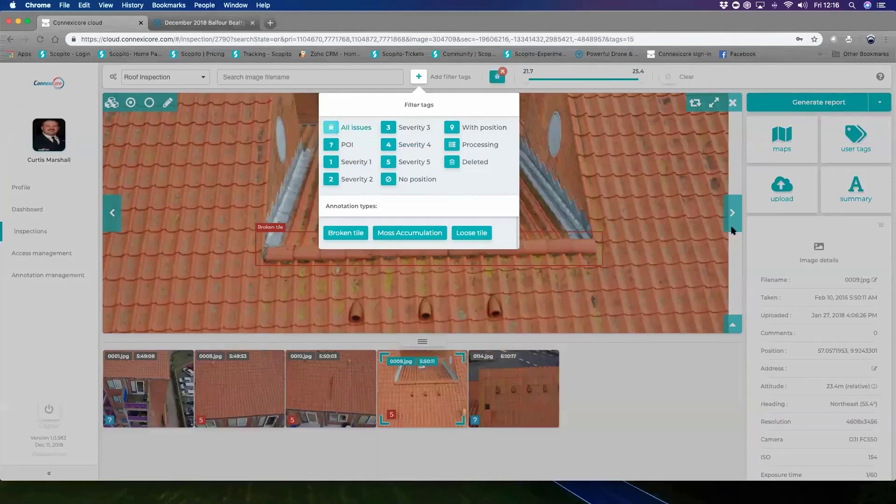
pyautogui.click(759, 228)
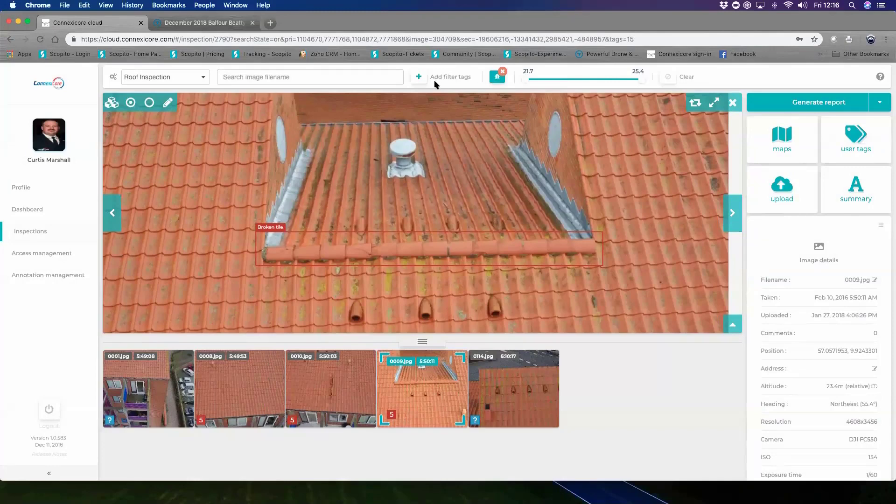
pyautogui.click(419, 77)
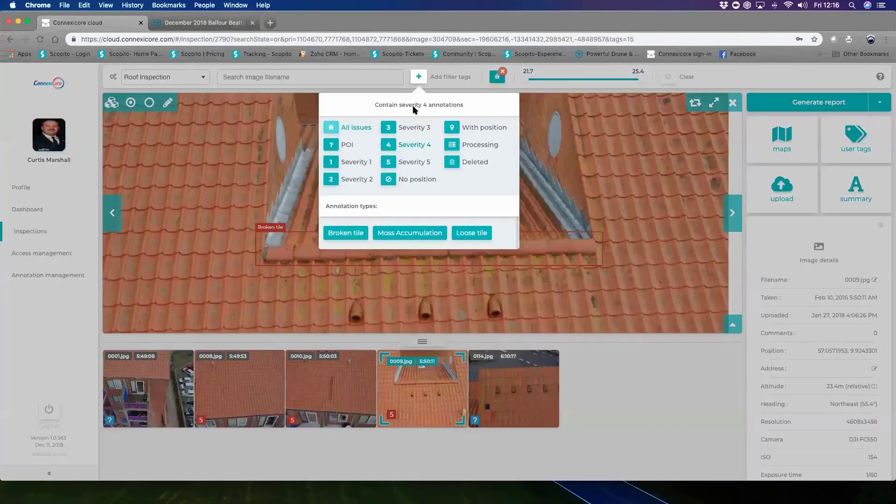
pyautogui.click(497, 78)
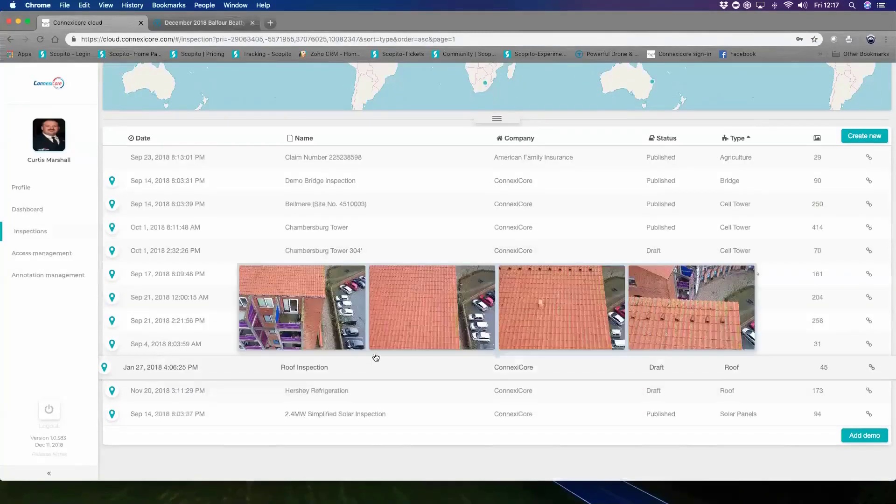
# Open the published Bellmere cell tower inspection from the inspections list and browse its image thumbnails.
pyautogui.scroll(-1, 335, 282)
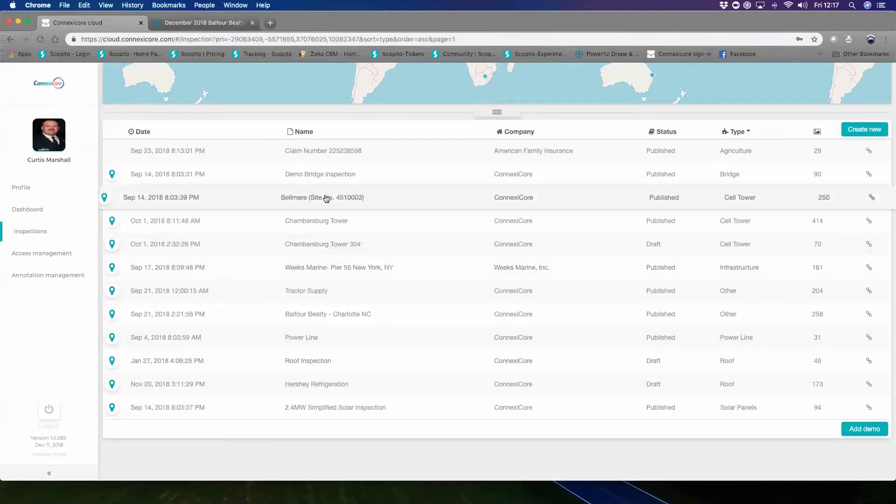
pyautogui.click(375, 200)
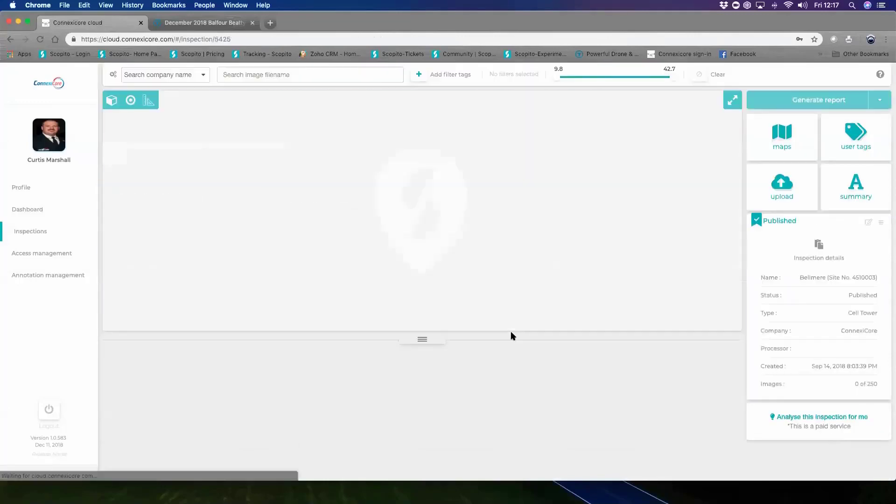
pyautogui.scroll(-8, 559, 351)
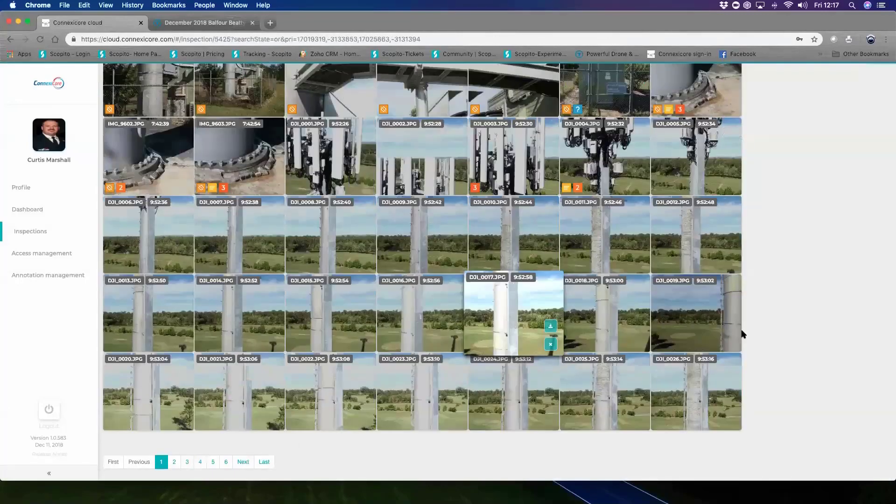
# Examine the Bellmere inspection's image thumbnails, comparing the tower head, base and equipment photos and their annotation markers.
pyautogui.scroll(2, 797, 337)
pyautogui.scroll(8, 796, 337)
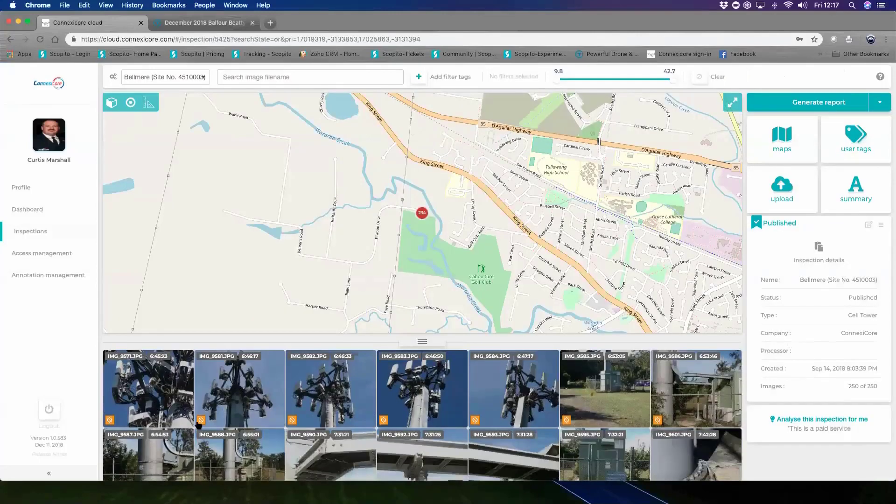
pyautogui.moveTo(137, 394)
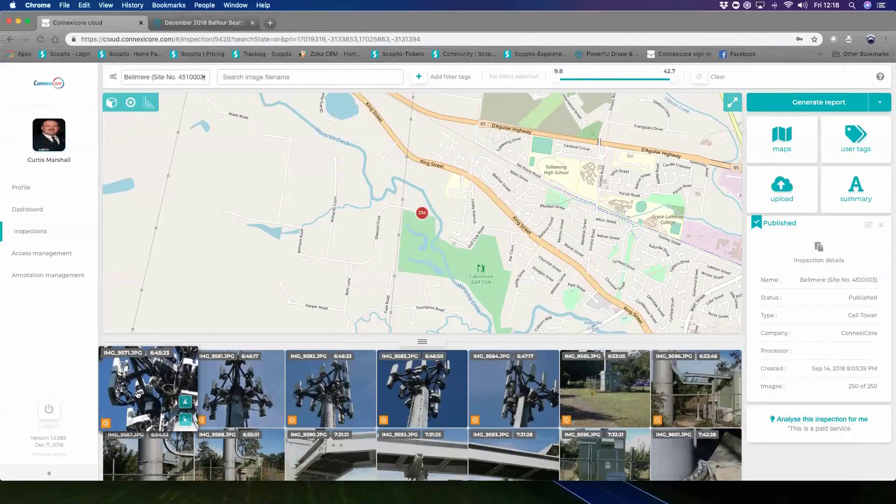
pyautogui.scroll(-4, 156, 406)
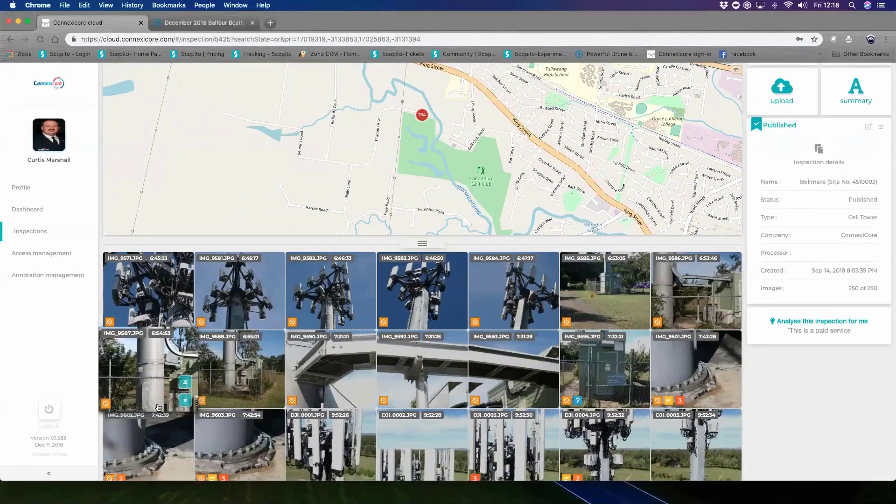
pyautogui.scroll(2, 158, 408)
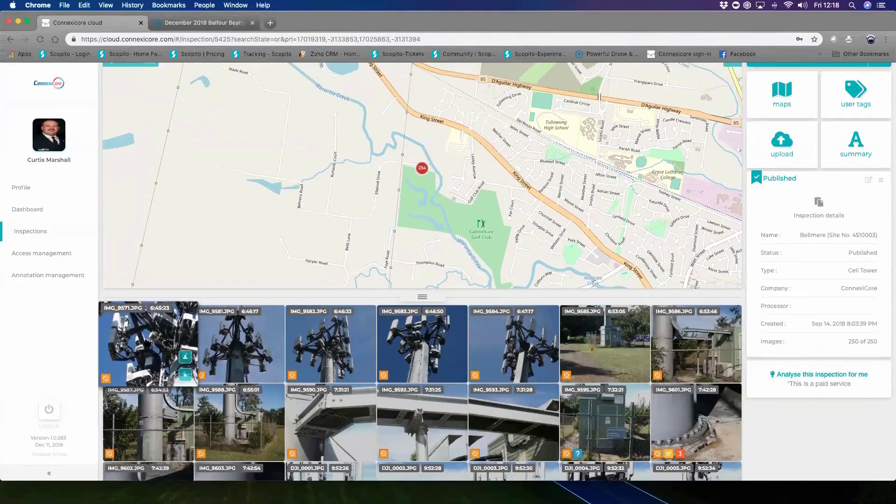
pyautogui.moveTo(659, 378)
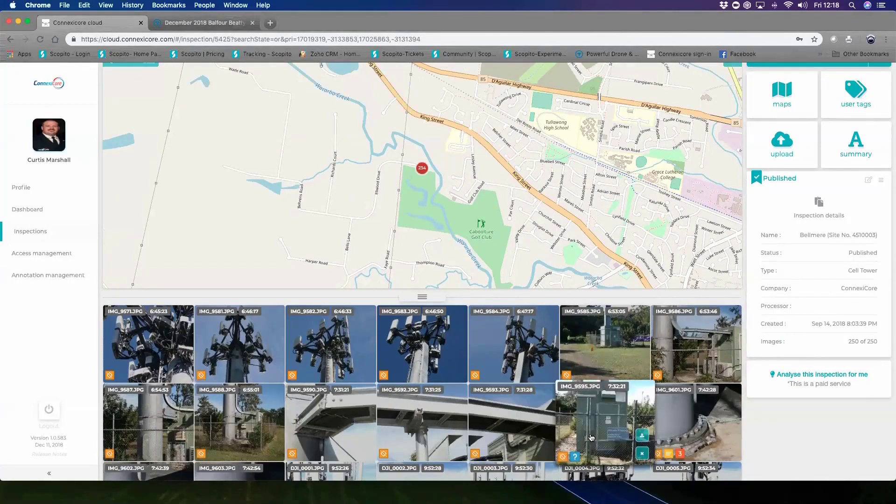
pyautogui.scroll(-3, 575, 439)
pyautogui.scroll(2, 182, 369)
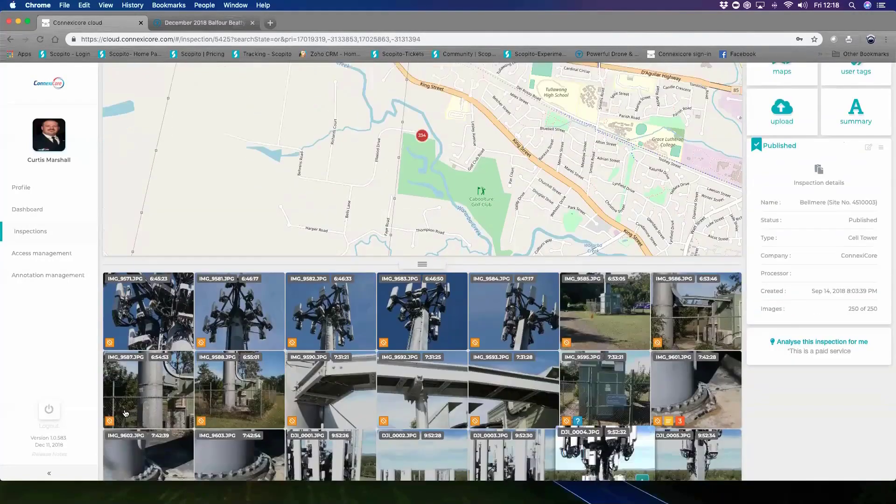
pyautogui.scroll(-2, 133, 366)
pyautogui.scroll(-2, 133, 367)
pyautogui.scroll(3, 133, 327)
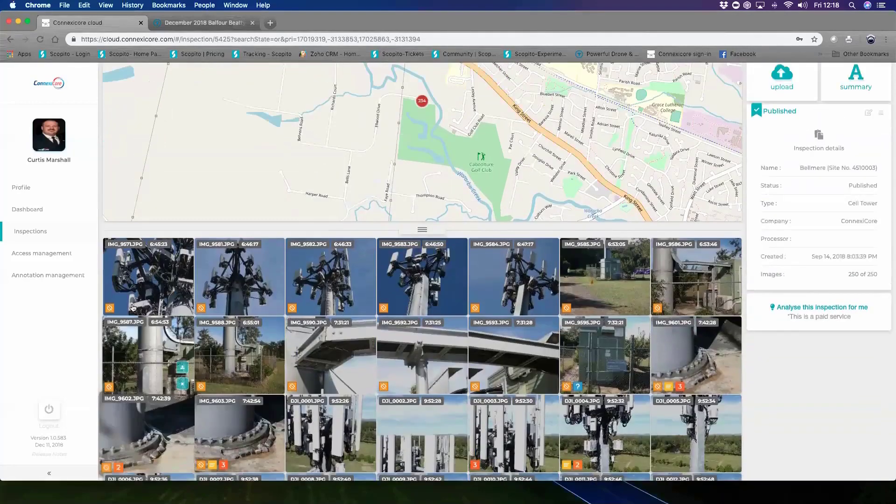
pyautogui.scroll(-1, 133, 301)
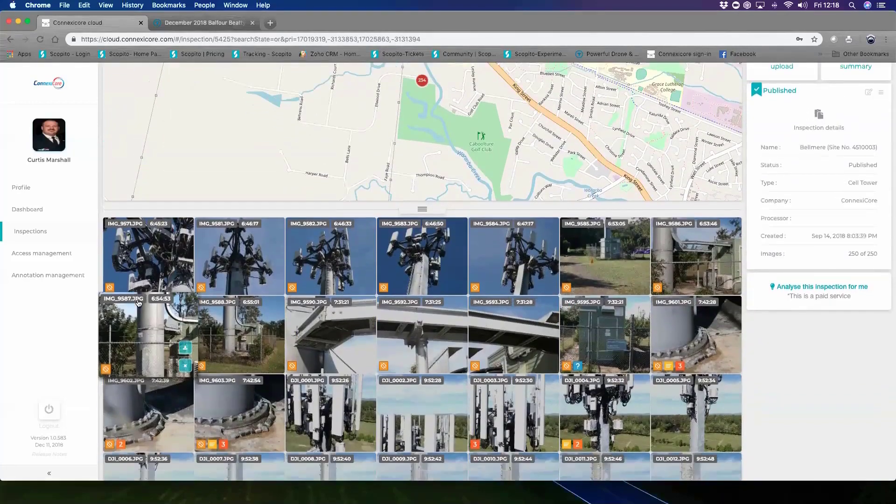
# Open IMG_9571.JPG of the tower head in the viewer and hide the minimap.
pyautogui.click(159, 265)
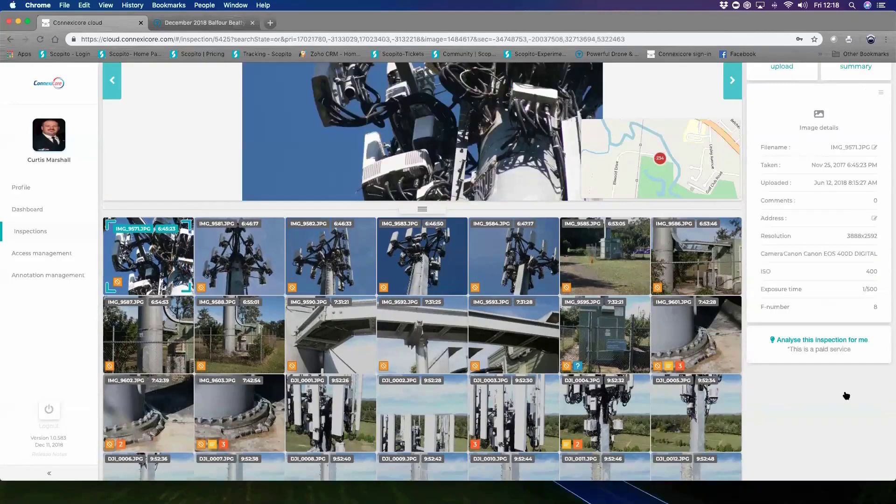
pyautogui.scroll(1, 846, 395)
pyautogui.scroll(3, 804, 366)
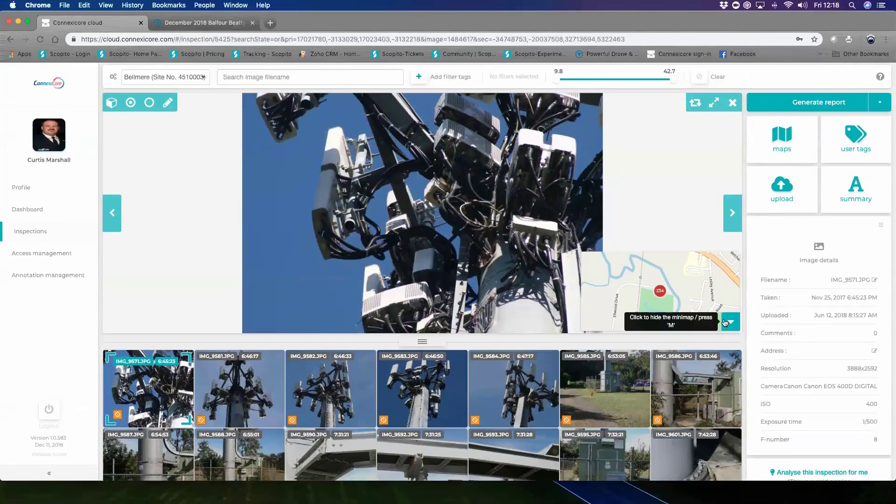
pyautogui.click(732, 324)
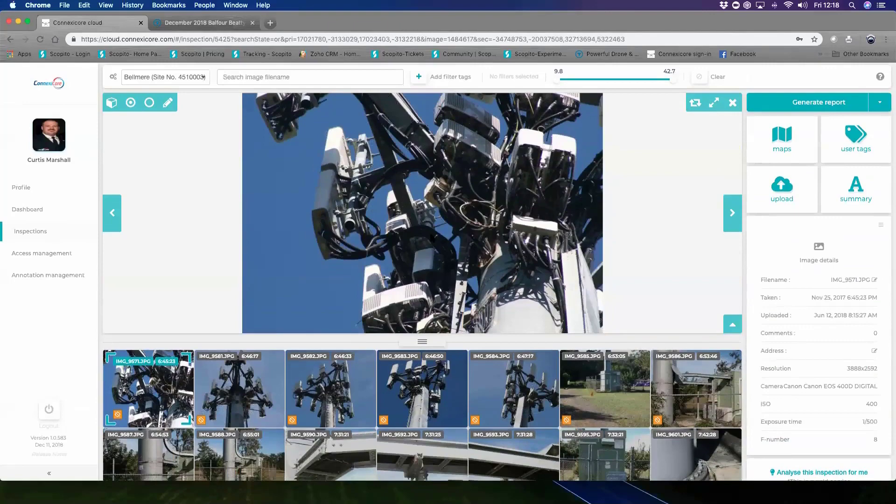
# Examine IMG_9571.JPG up close, checking the antenna cabling and the opening in the pole below the coiled cables.
pyautogui.scroll(5, 432, 239)
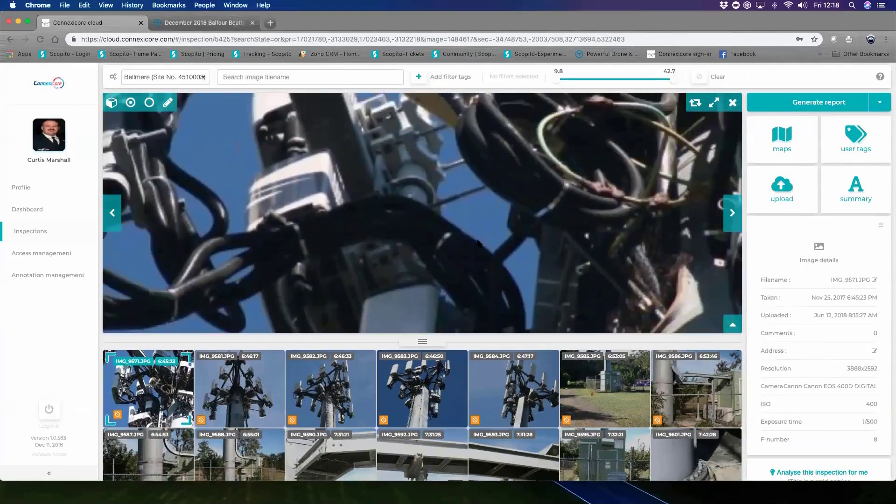
pyautogui.scroll(-3, 478, 243)
pyautogui.scroll(-1, 517, 259)
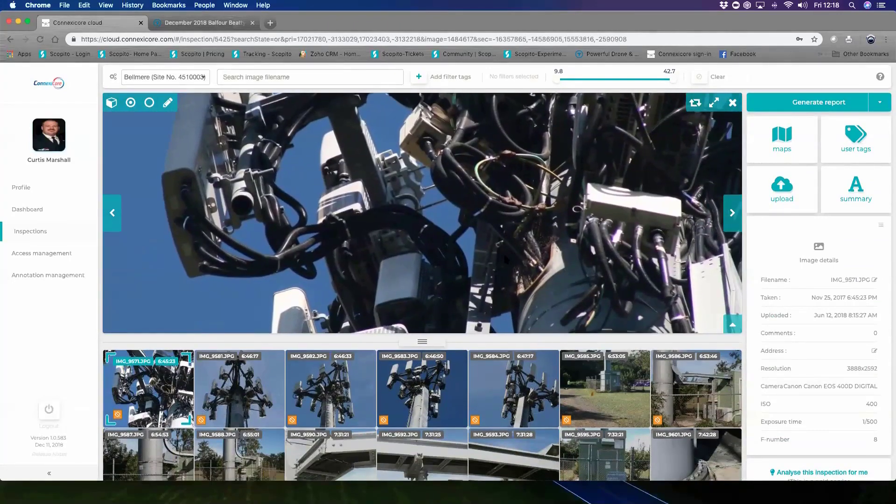
pyautogui.scroll(-5, 537, 236)
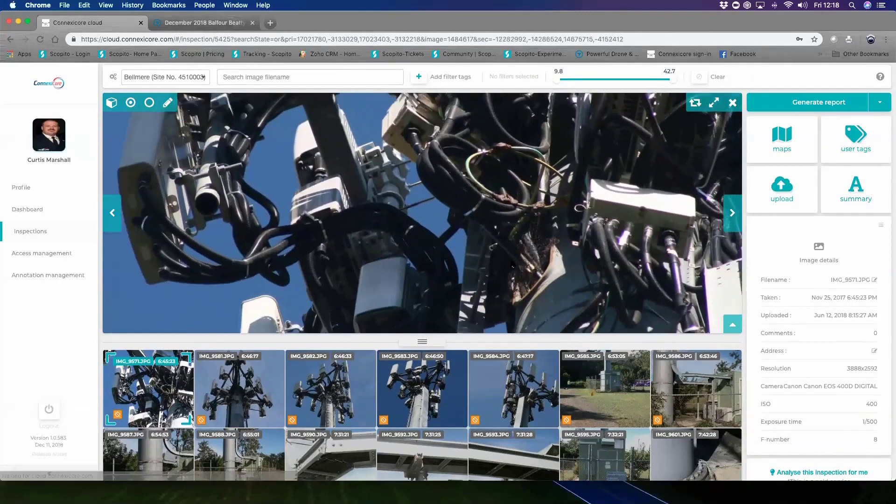
pyautogui.moveTo(411, 224); pyautogui.dragTo(368, 228)
pyautogui.click(131, 103)
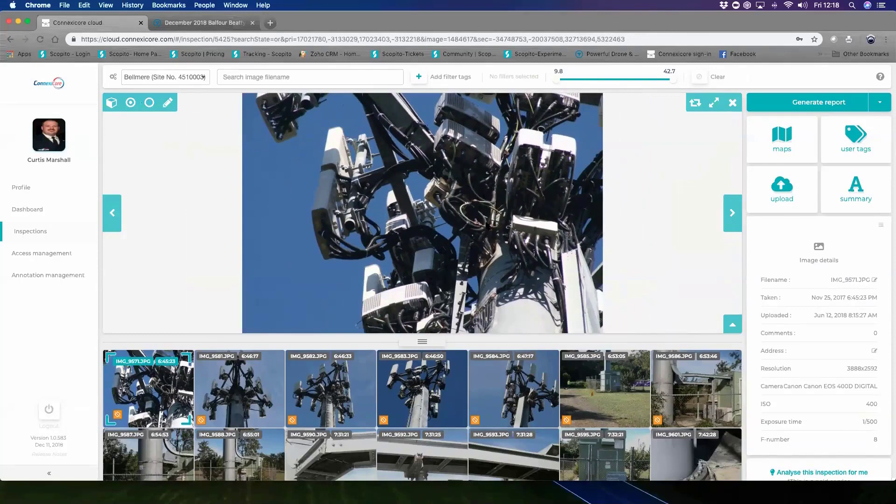
pyautogui.scroll(5, 486, 226)
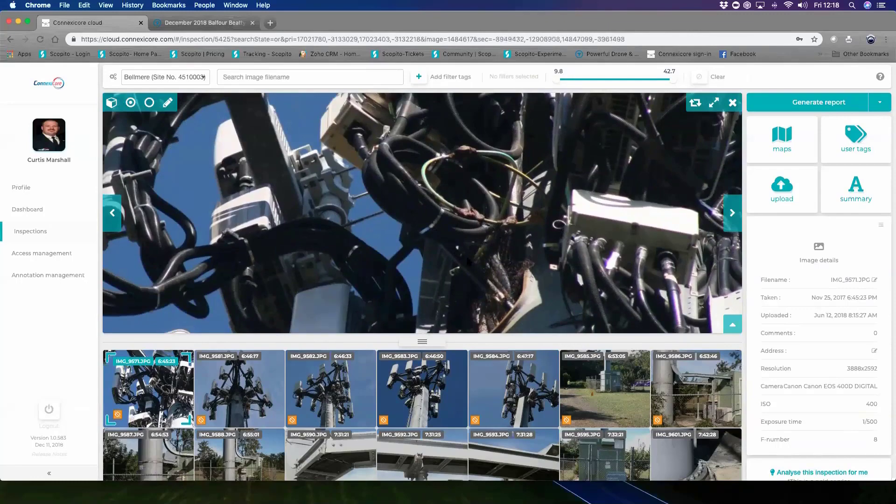
pyautogui.scroll(3, 469, 261)
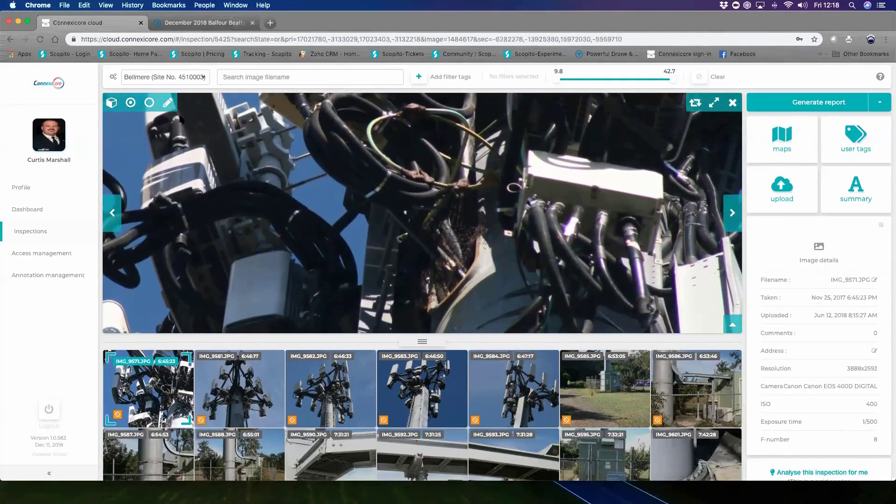
# Annotate the pole opening below the coiled cables in IMG_9571.JPG with the Cell Tower type Mesh Wire Displaced.
pyautogui.click(167, 106)
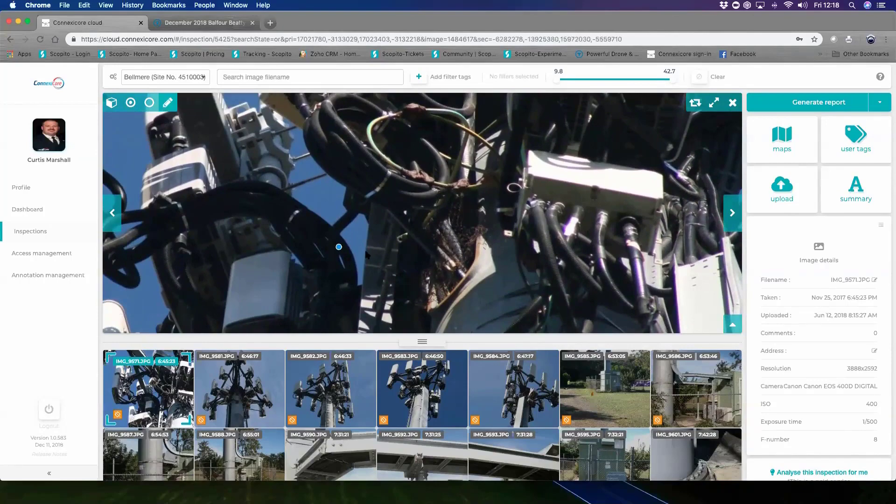
pyautogui.moveTo(394, 311)
pyautogui.mouseDown()
pyautogui.moveTo(495, 192)
pyautogui.moveTo(510, 150)
pyautogui.mouseUp()
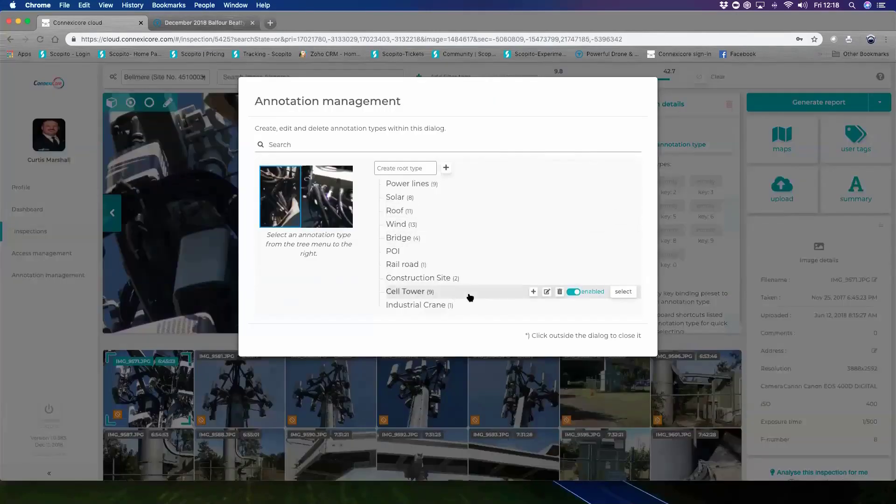
pyautogui.click(470, 297)
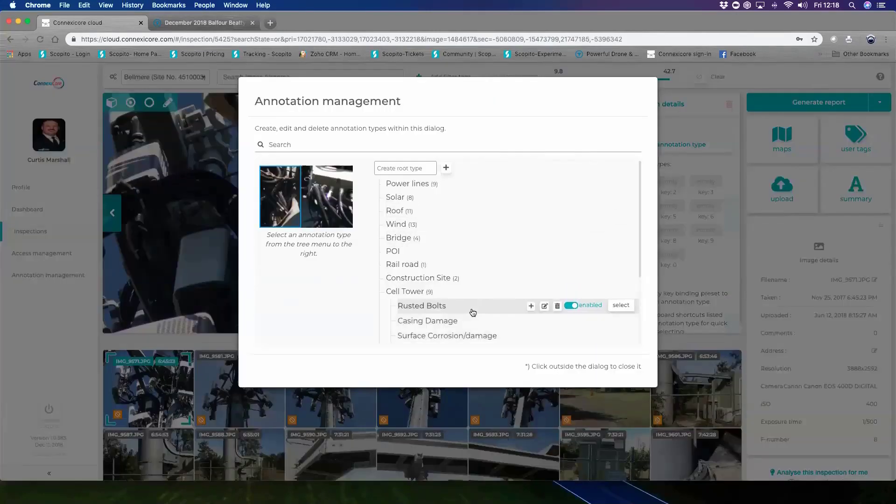
pyautogui.scroll(-4, 470, 308)
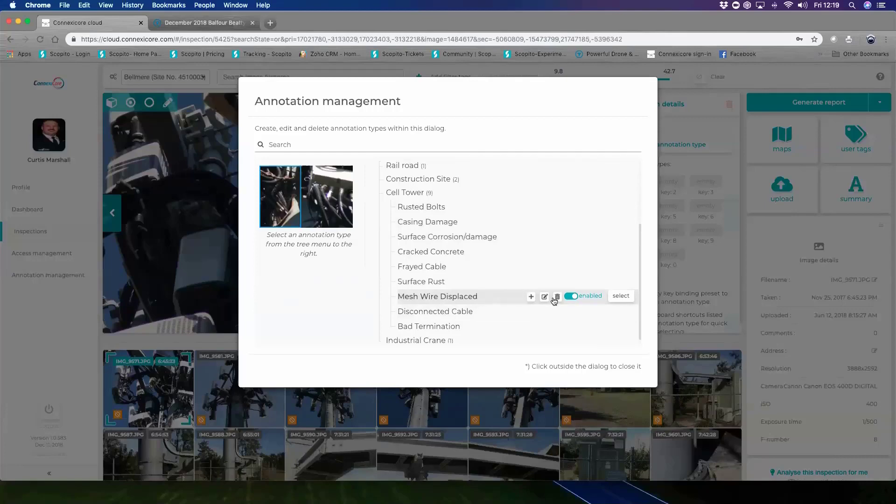
pyautogui.click(621, 298)
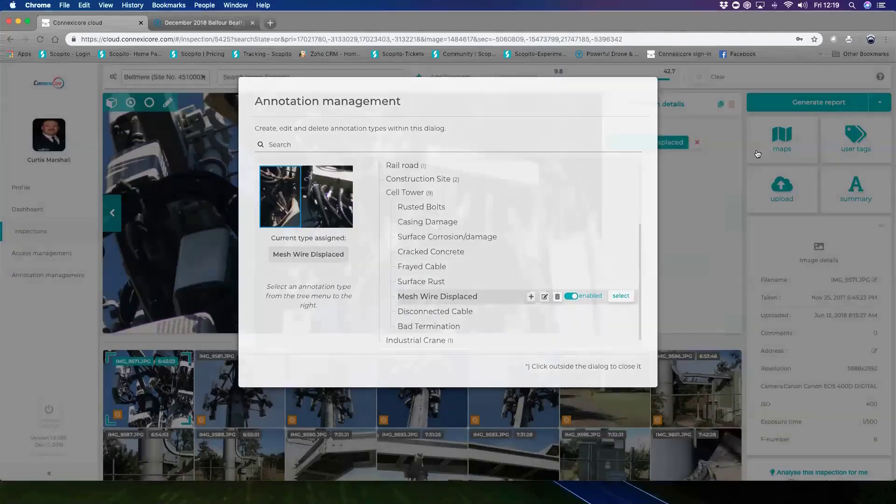
pyautogui.click(672, 267)
pyautogui.click(670, 271)
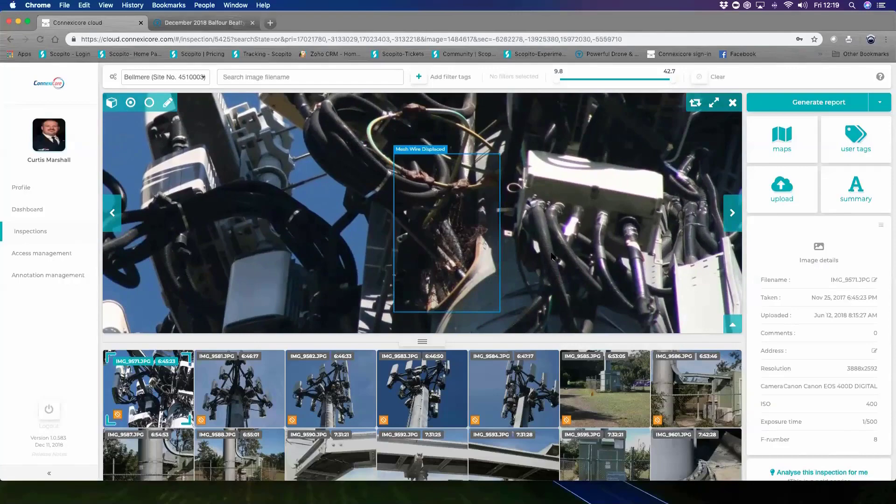
# View the drone images DJI_0003.JPG and DJI_0001.JPG of the antennas, and open DJI_0002.JPG in the viewer.
pyautogui.scroll(-5, 552, 257)
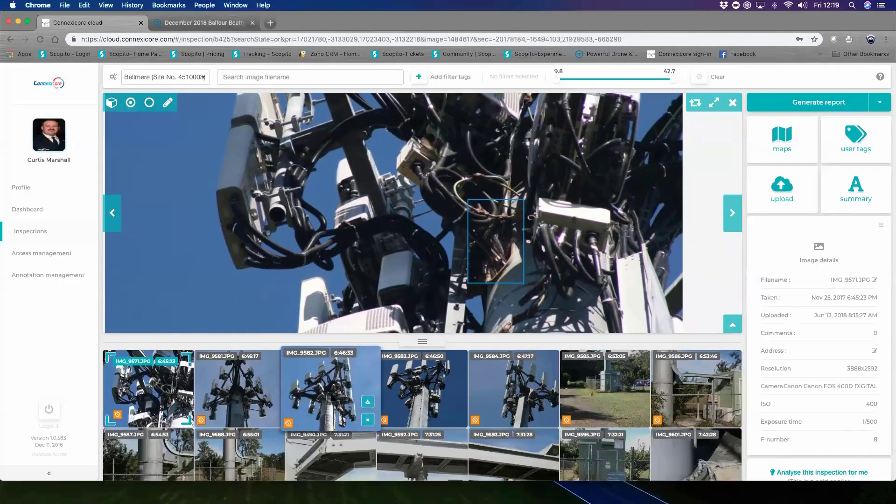
pyautogui.scroll(-4, 530, 444)
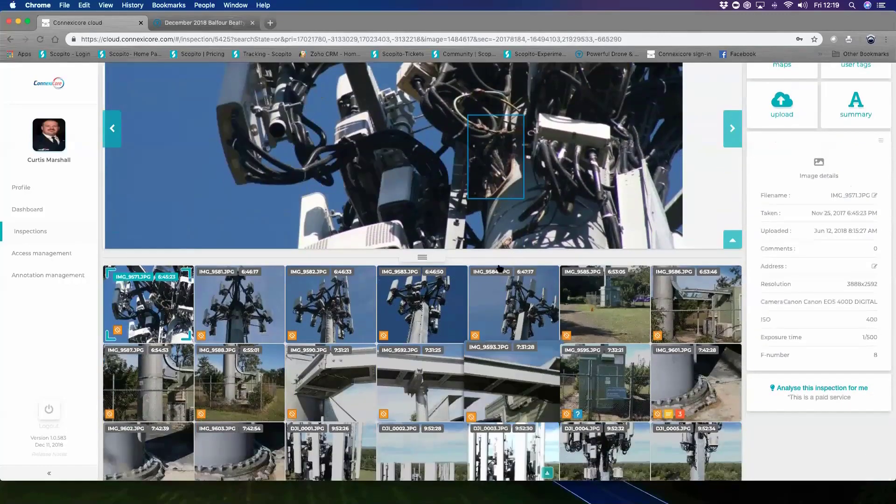
pyautogui.scroll(-3, 513, 392)
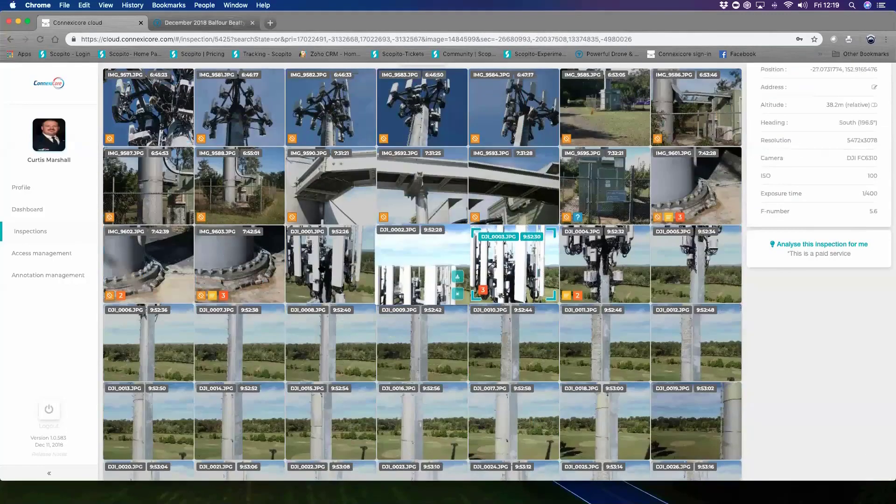
pyautogui.click(322, 269)
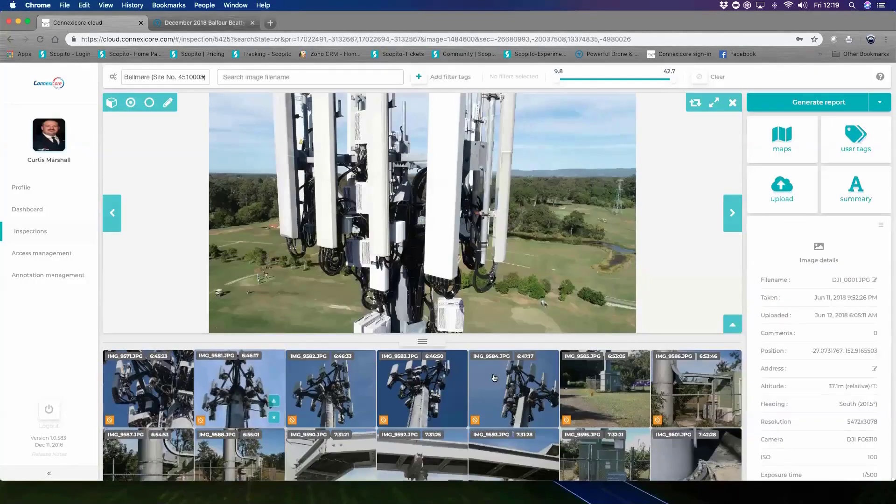
pyautogui.scroll(-2, 775, 425)
pyautogui.scroll(-4, 771, 422)
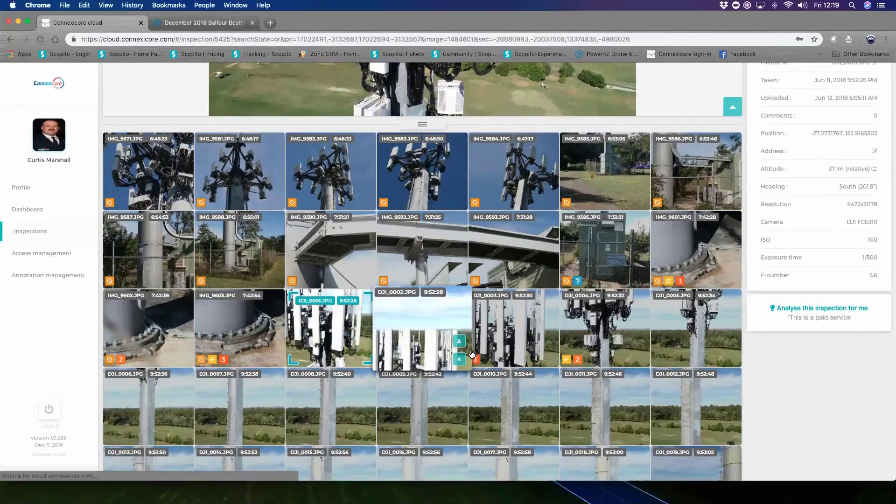
pyautogui.click(393, 340)
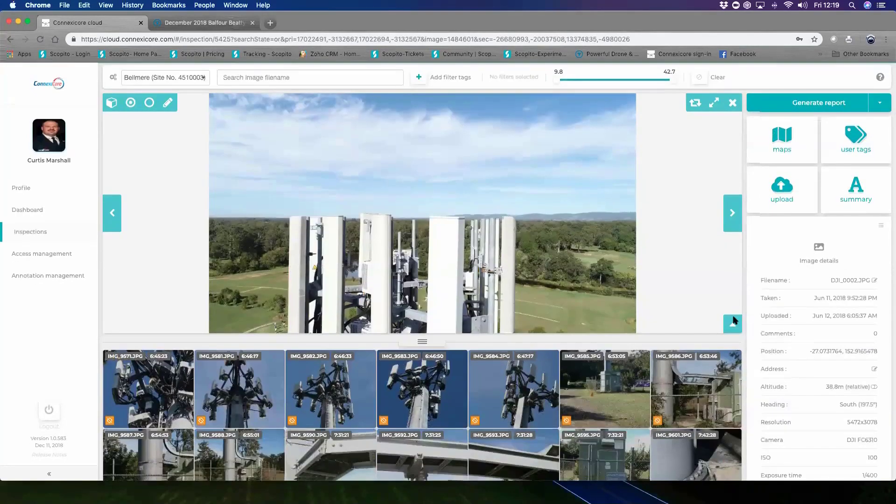
# Examine DJI_0002.JPG up close, from the yellow warning sign across the antenna panels to the rust-coloured pipe clamp.
pyautogui.scroll(6, 782, 329)
pyautogui.scroll(5, 310, 268)
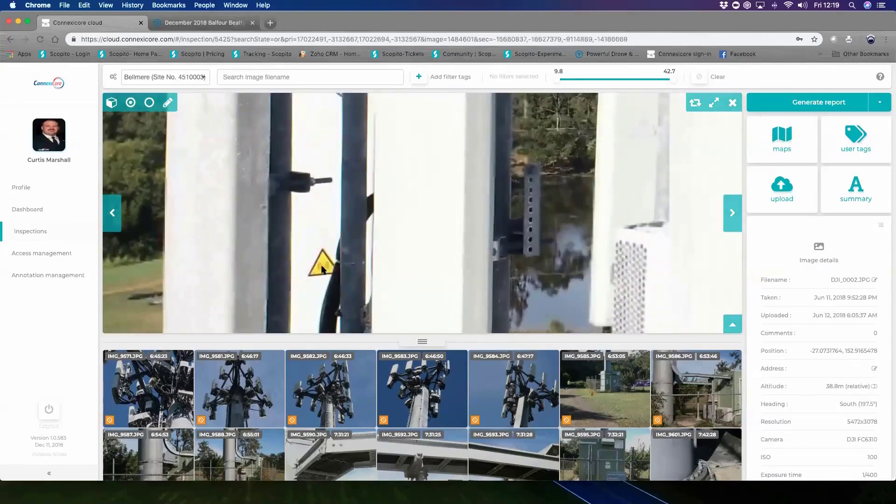
pyautogui.moveTo(548, 276); pyautogui.dragTo(370, 254)
pyautogui.moveTo(588, 263); pyautogui.dragTo(429, 254)
pyautogui.scroll(-3, 513, 252)
pyautogui.moveTo(616, 263); pyautogui.dragTo(480, 225)
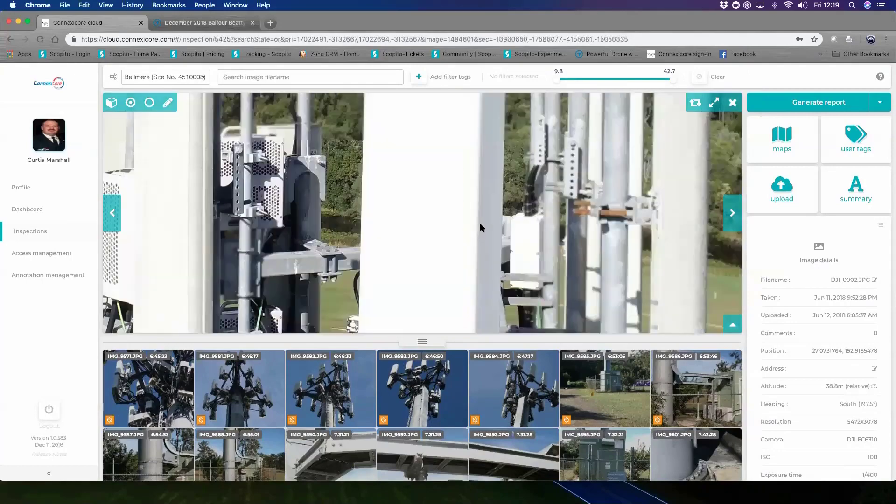
pyautogui.moveTo(607, 245); pyautogui.dragTo(447, 247)
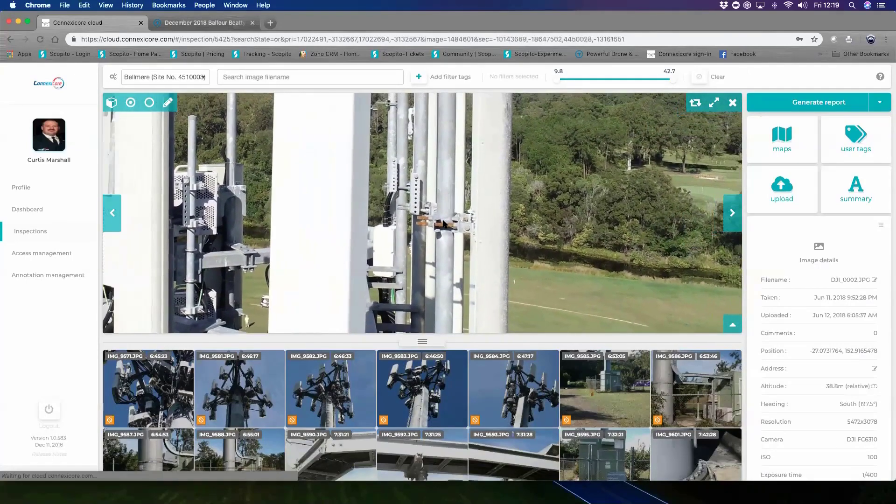
pyautogui.scroll(3, 446, 216)
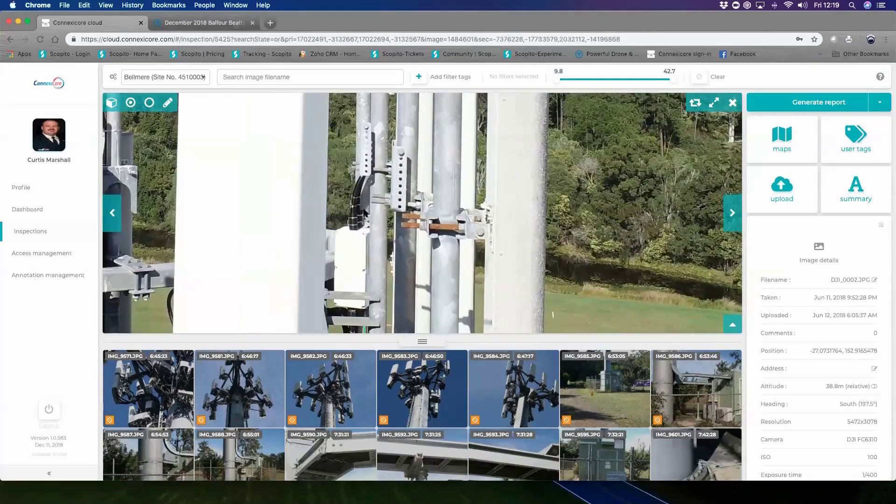
# Annotate the rust-coloured pipe clamp in DJI_0002.JPG with the Cell Tower type Rusted Bolts.
pyautogui.click(165, 113)
pyautogui.moveTo(379, 191)
pyautogui.mouseDown()
pyautogui.moveTo(466, 261)
pyautogui.moveTo(498, 264)
pyautogui.mouseUp()
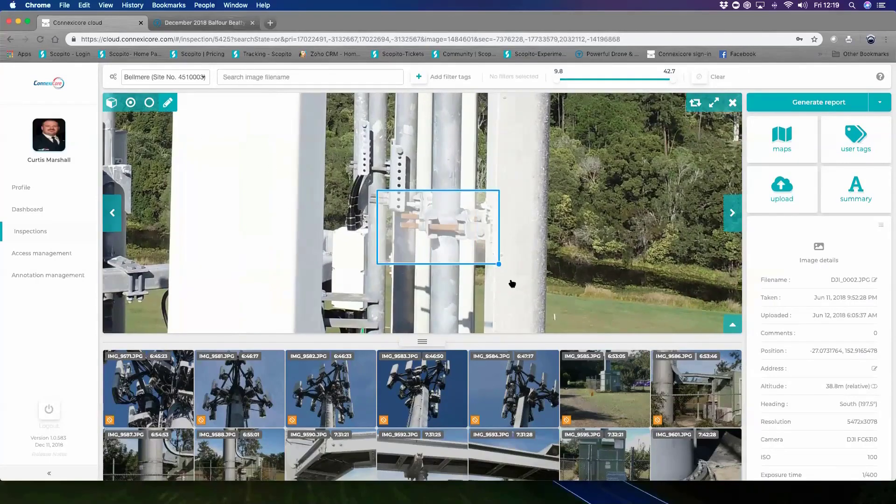
pyautogui.click(627, 252)
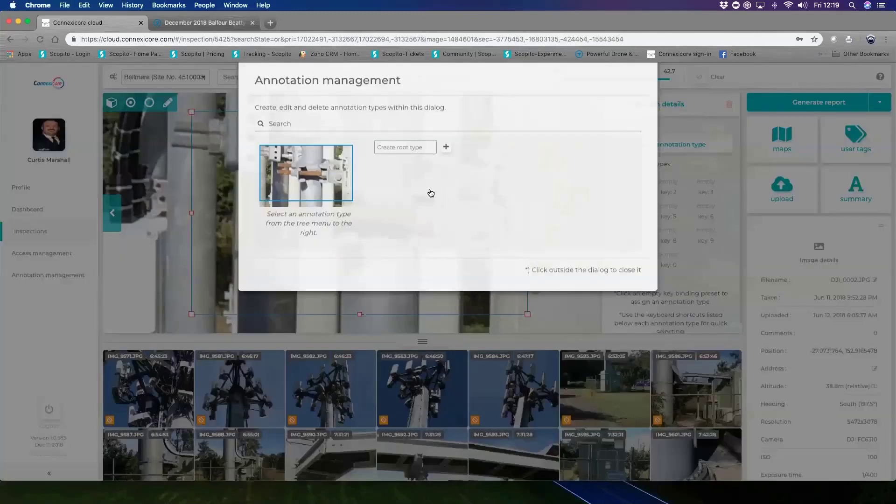
pyautogui.click(422, 292)
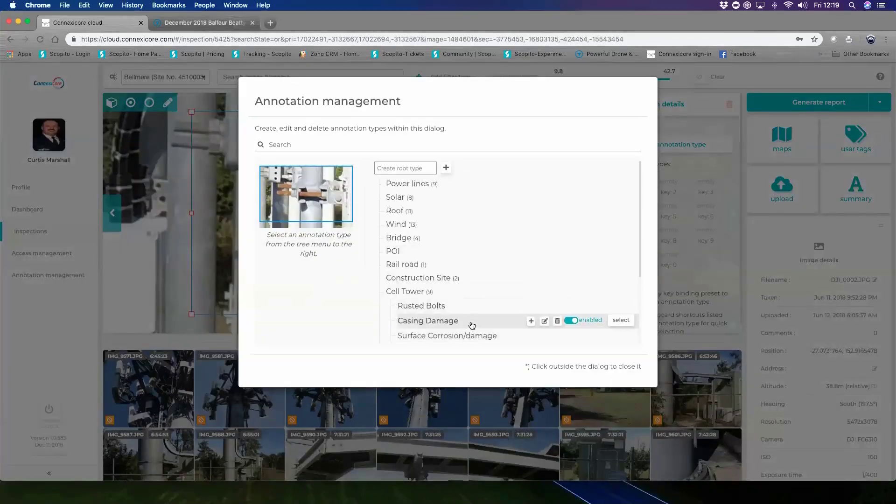
pyautogui.click(621, 306)
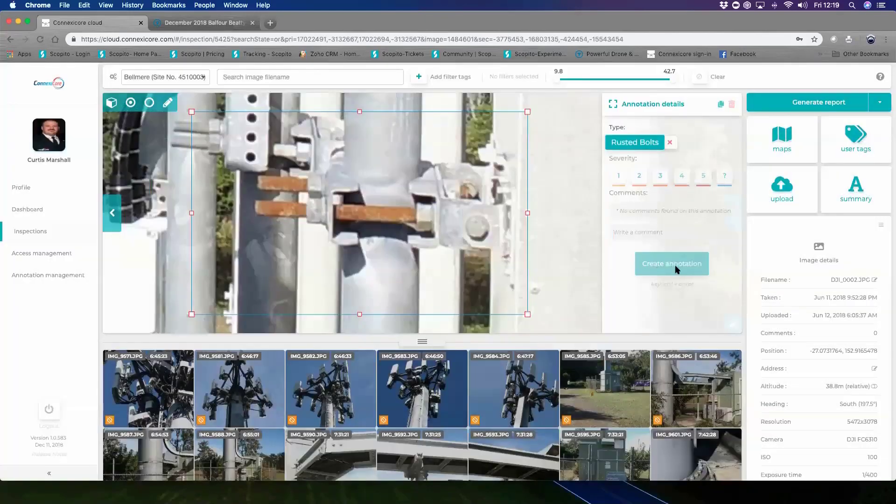
pyautogui.click(675, 268)
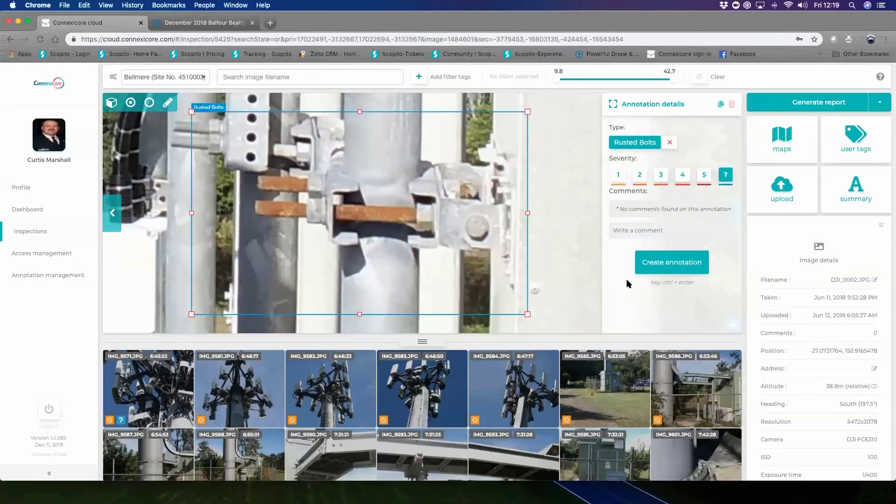
# Reopen the Rusted Bolts annotation on the pipe clamp in DJI_0002.JPG and copy it.
pyautogui.scroll(-5, 519, 294)
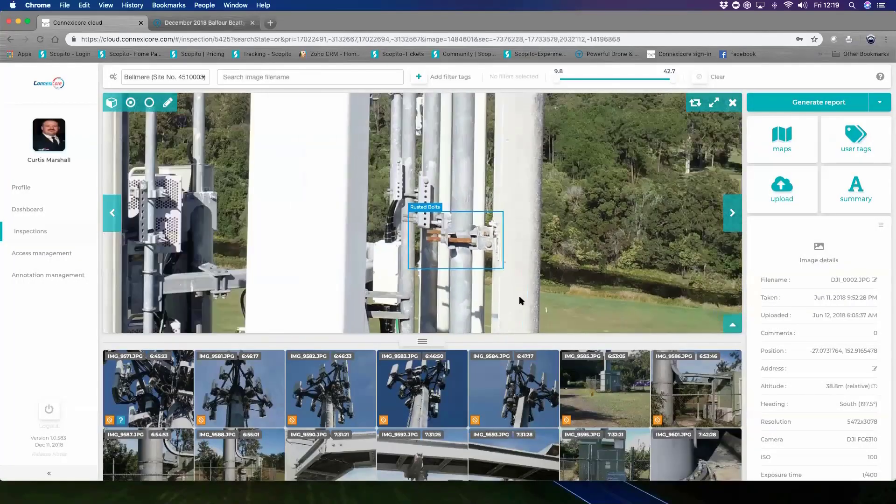
pyautogui.moveTo(519, 295); pyautogui.dragTo(519, 231)
pyautogui.scroll(-5, 538, 272)
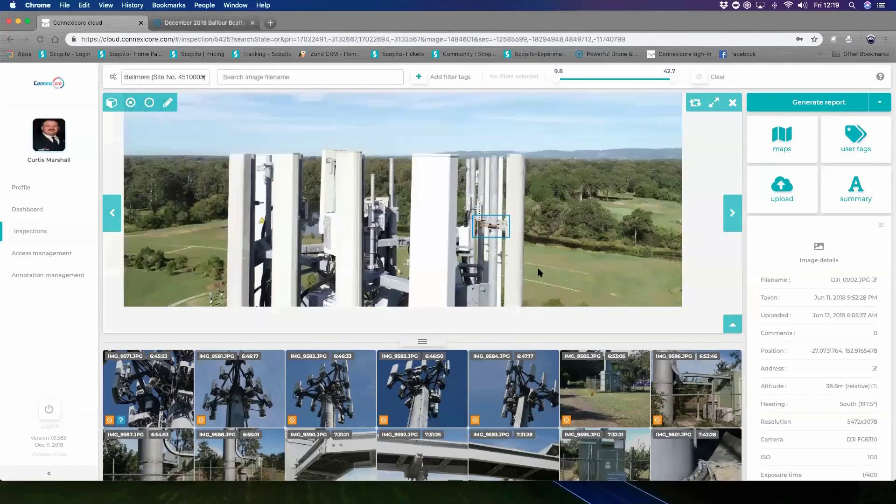
pyautogui.press('space')
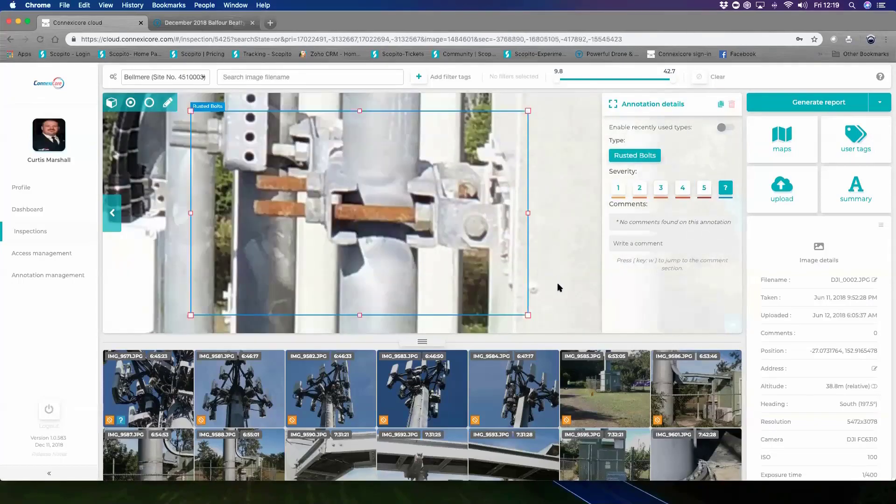
pyautogui.press('c')
# Advance past DJI_0003.JPG to DJI_0004.JPG and examine its Damaged annotation and the antennas and cabling above it.
pyautogui.click(732, 212)
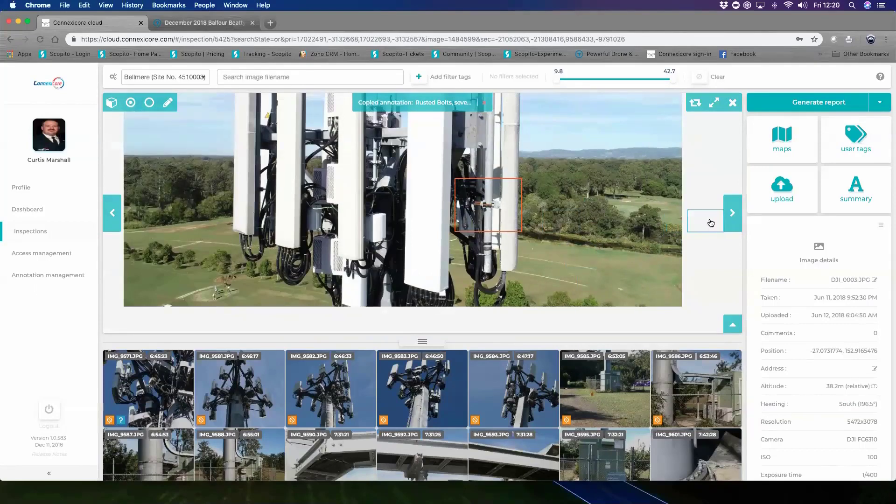
pyautogui.click(729, 217)
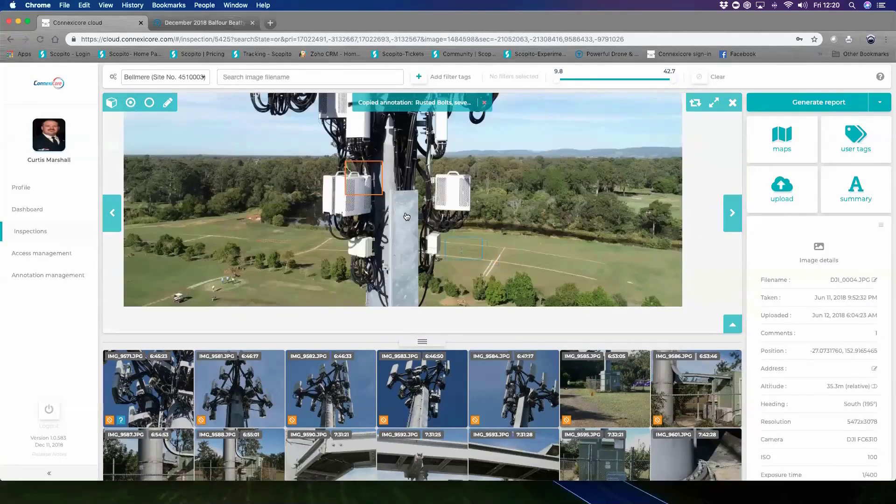
pyautogui.scroll(5, 358, 196)
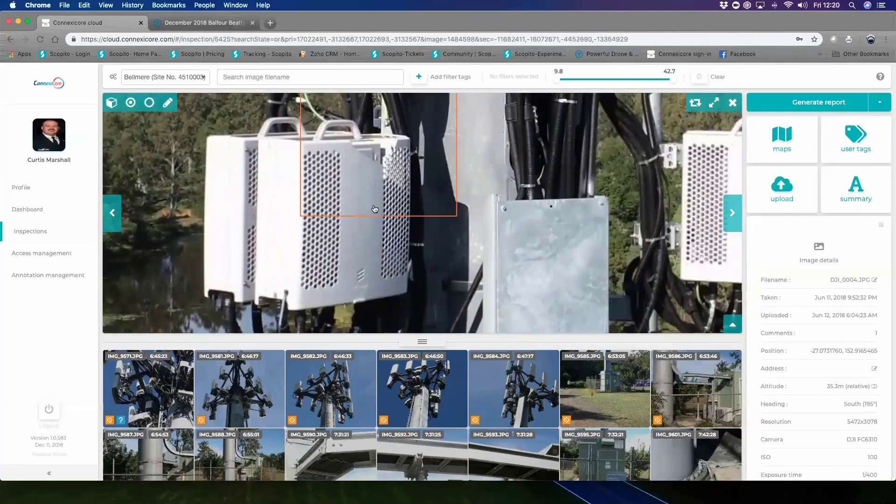
pyautogui.moveTo(375, 209); pyautogui.dragTo(369, 244)
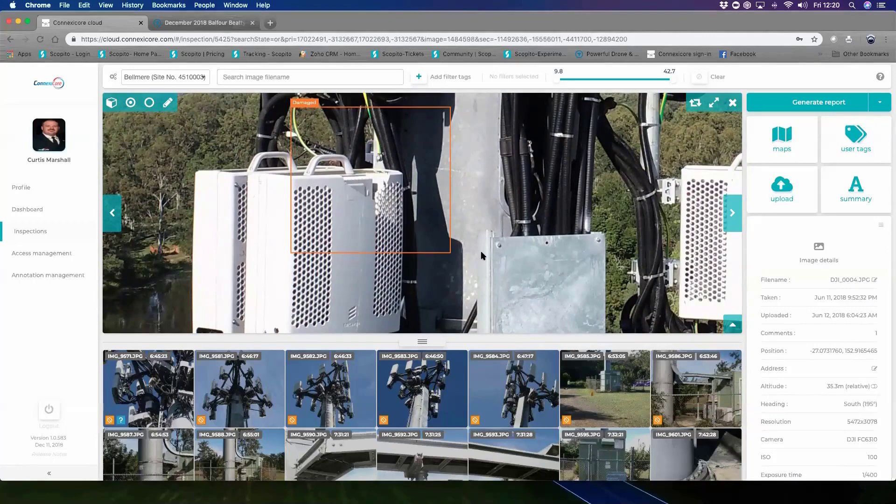
pyautogui.scroll(-4, 480, 265)
pyautogui.scroll(-2, 480, 266)
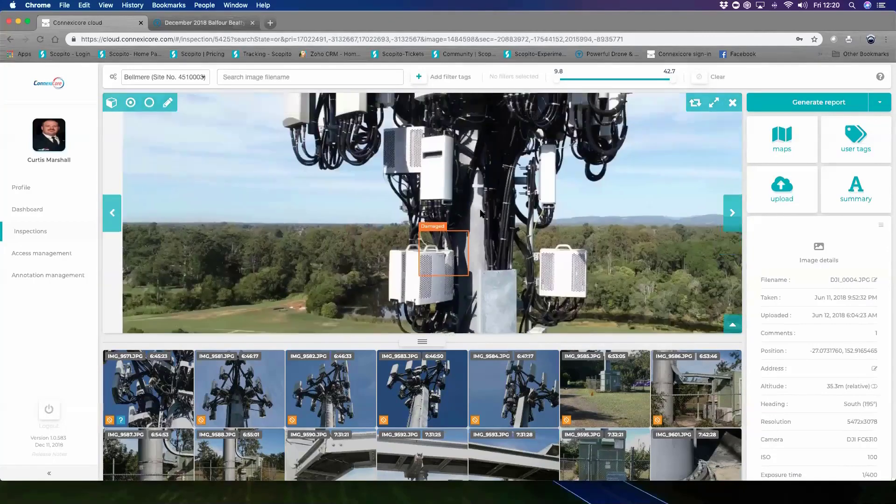
pyautogui.moveTo(488, 198); pyautogui.dragTo(449, 315)
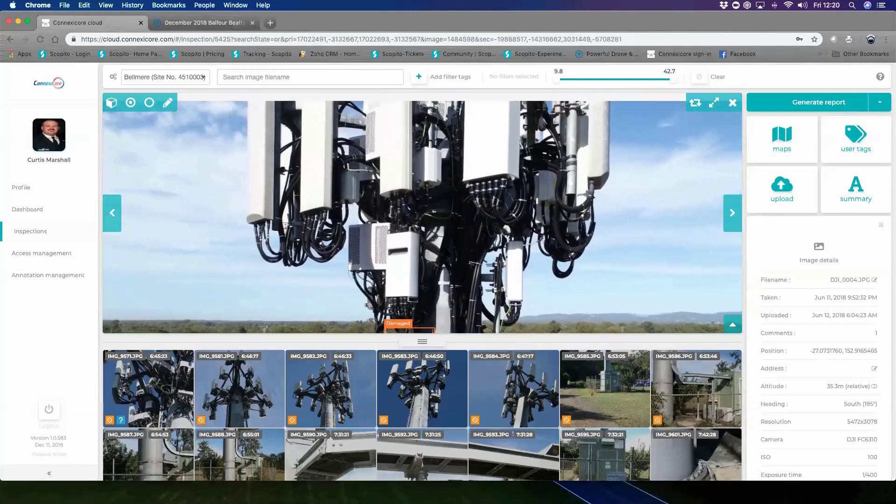
pyautogui.moveTo(466, 219); pyautogui.dragTo(447, 284)
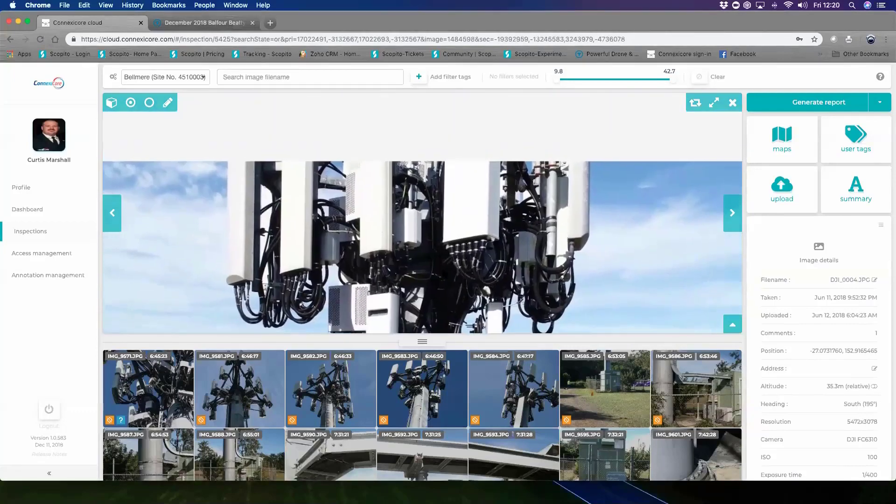
# Go back to DJI_0003.JPG, fit it to the viewer, and view DJI_0001.JPG.
pyautogui.click(115, 216)
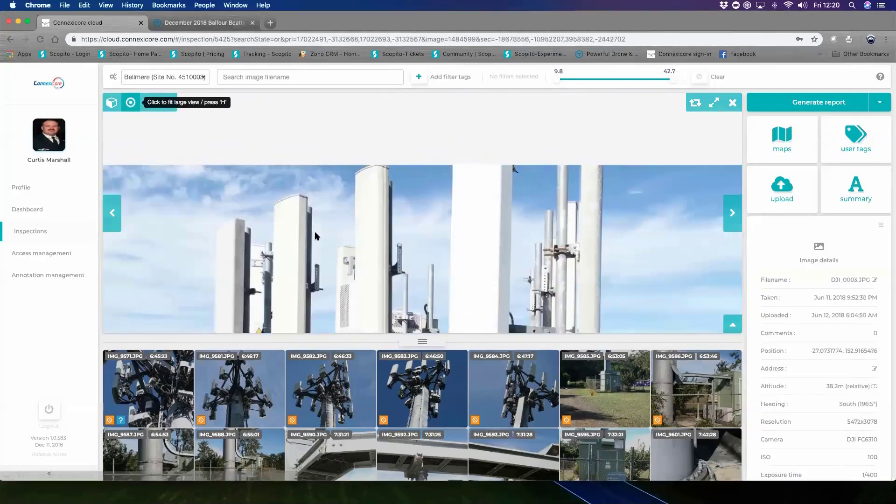
pyautogui.click(127, 106)
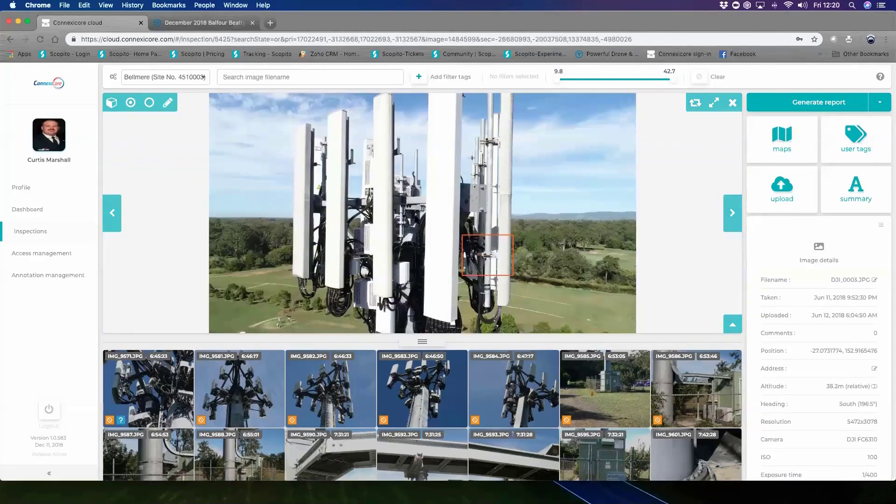
pyautogui.click(113, 208)
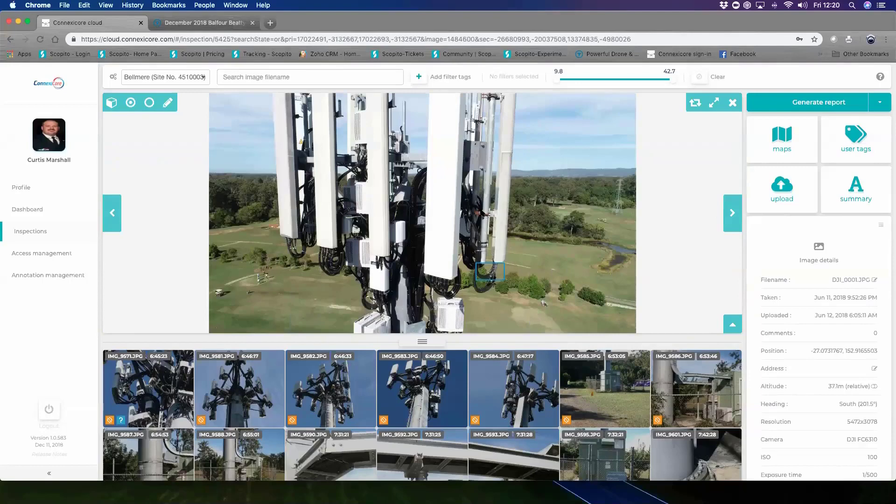
pyautogui.moveTo(515, 221); pyautogui.dragTo(513, 186)
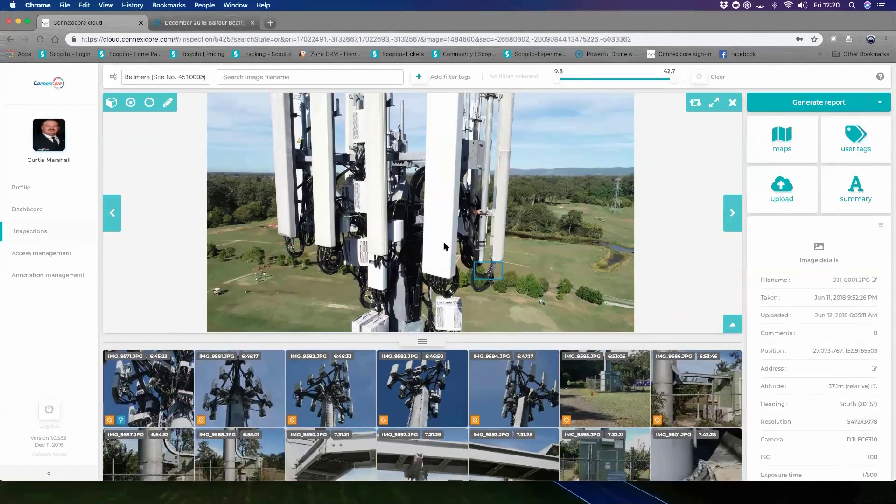
# Return to the inspections list and open the Balfour Beatty - Charlotte NC inspection.
pyautogui.click(37, 237)
pyautogui.scroll(-2, 450, 417)
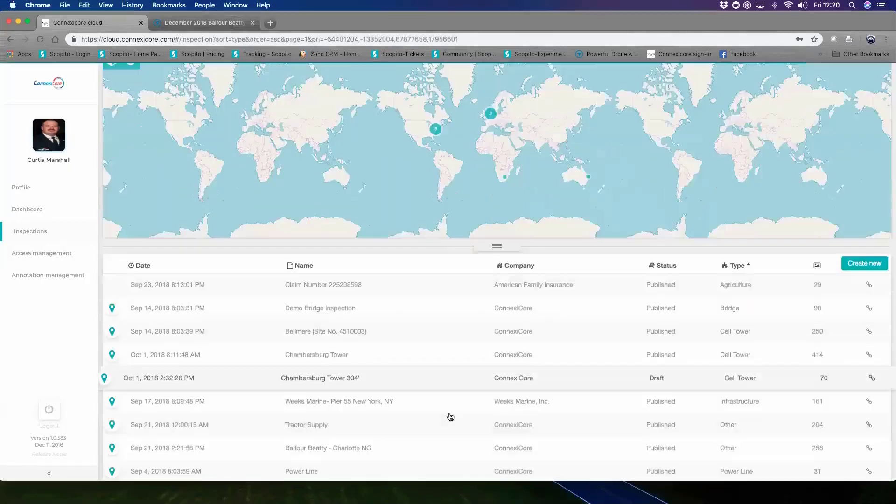
pyautogui.scroll(-1, 450, 416)
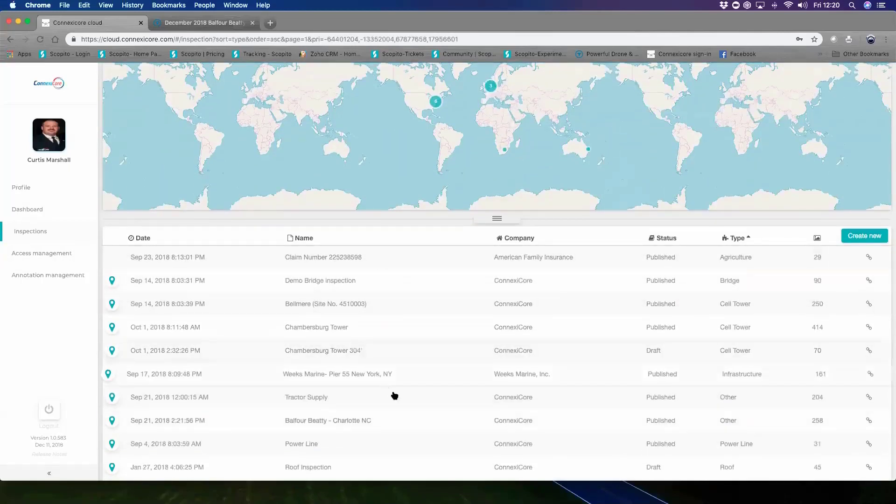
pyautogui.click(460, 420)
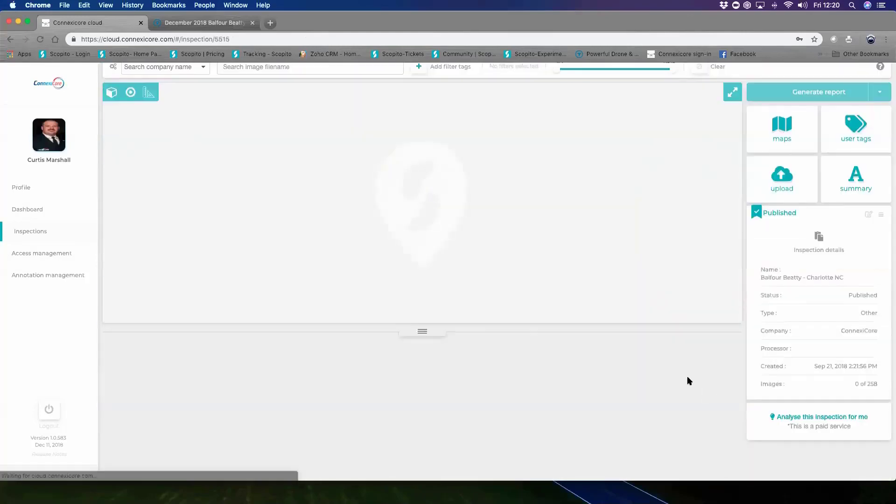
# Examine the Charlotte inspection's image thumbnails and the clustered image locations around the construction site on the map.
pyautogui.scroll(-10, 829, 312)
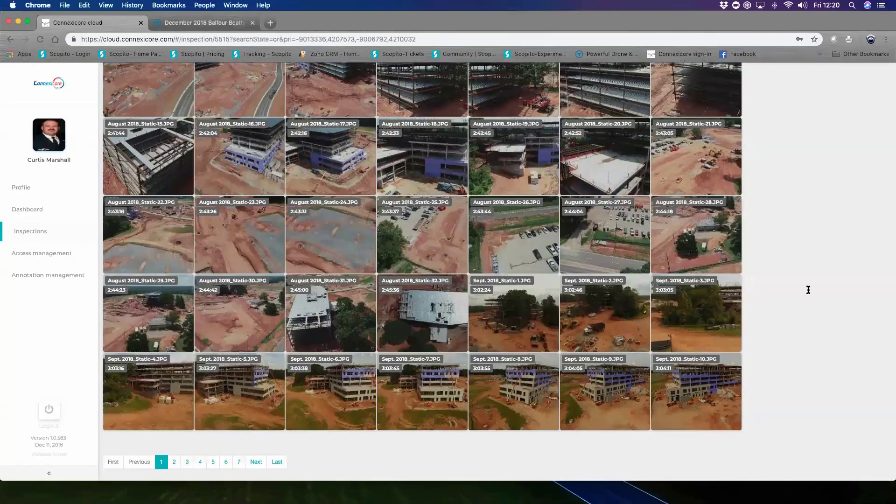
pyautogui.scroll(3, 807, 294)
pyautogui.scroll(15, 408, 214)
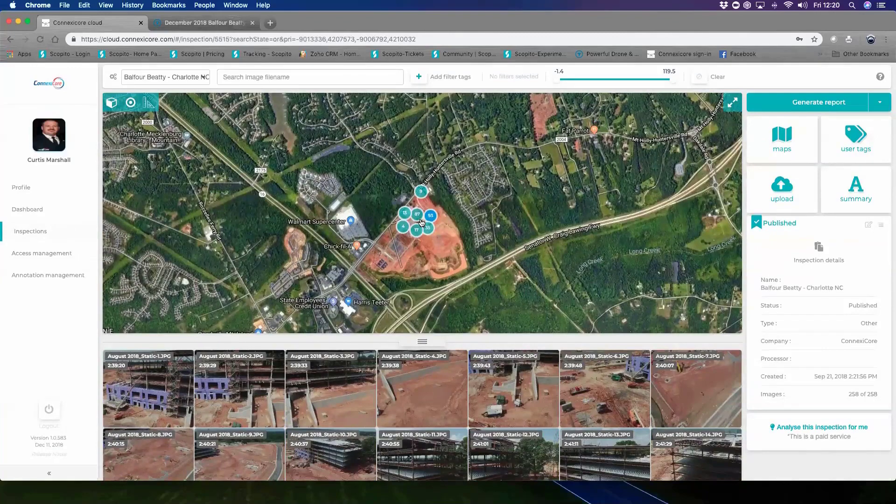
pyautogui.scroll(-2, 414, 243)
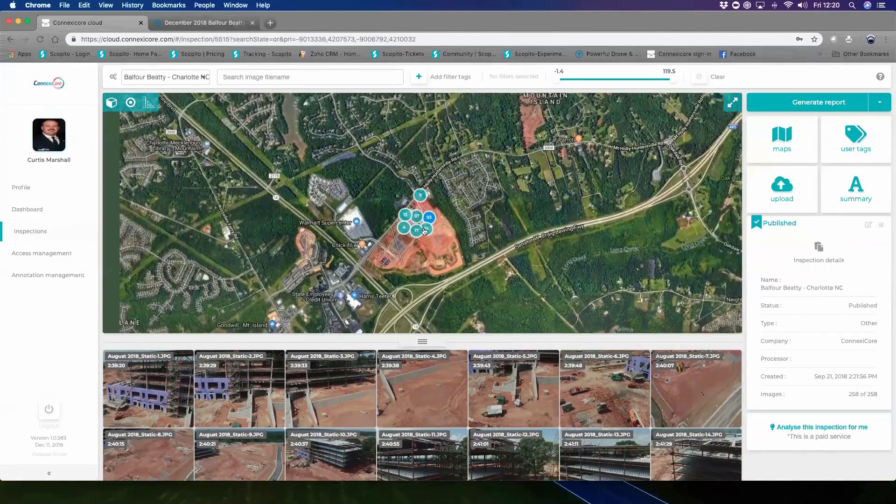
pyautogui.scroll(-2, 404, 211)
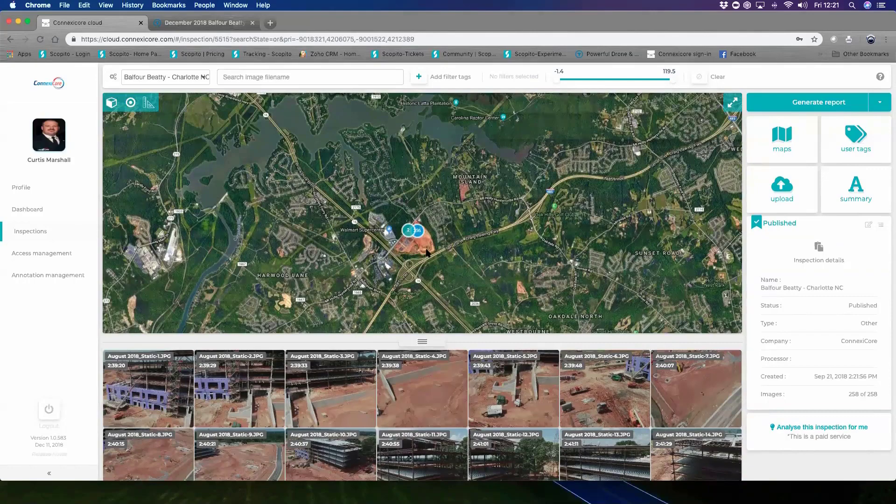
pyautogui.scroll(5, 417, 247)
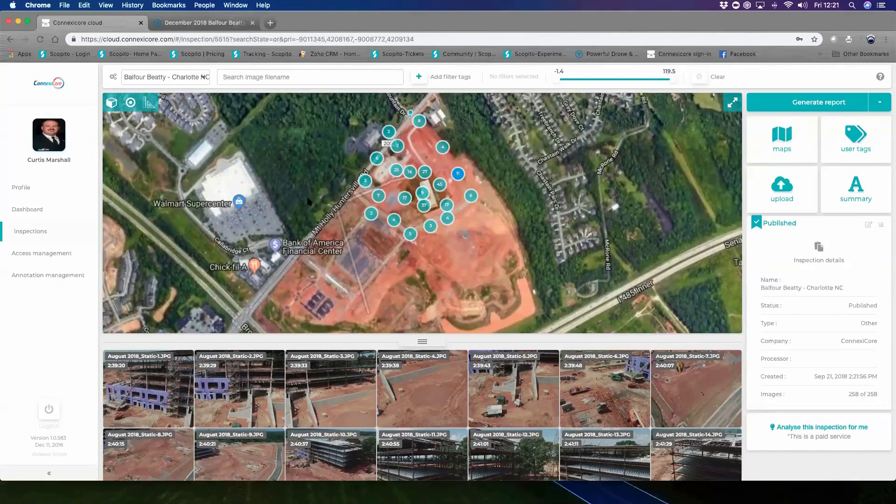
pyautogui.moveTo(425, 280); pyautogui.dragTo(420, 260)
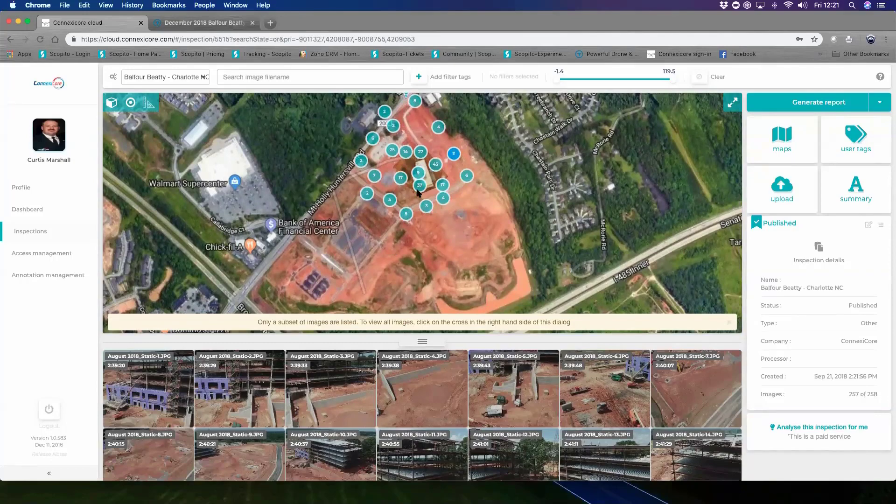
pyautogui.scroll(-1, 627, 217)
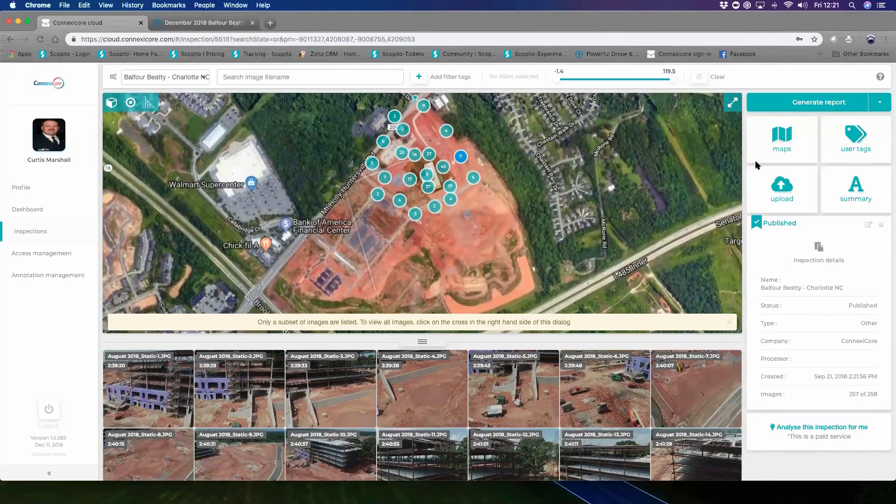
# Show the inspection's map layers, turn off the Dec. 2018 structure layer, and ungroup the clustered image markers.
pyautogui.click(782, 140)
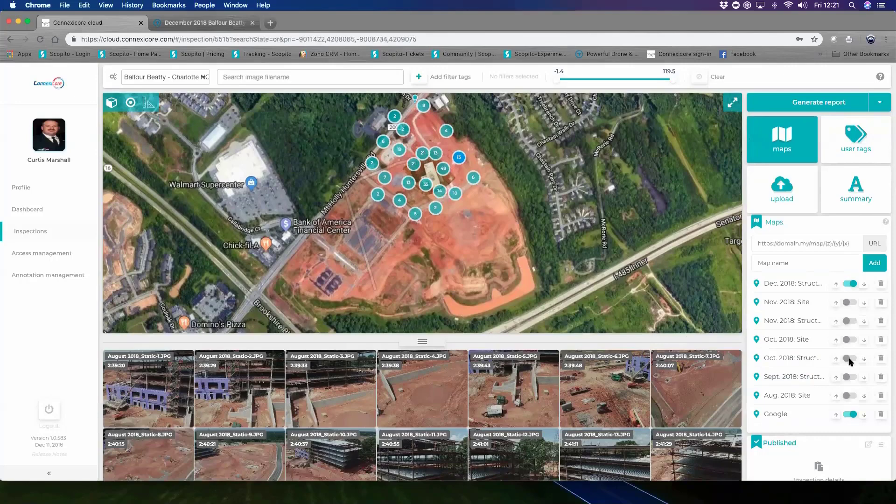
pyautogui.click(850, 284)
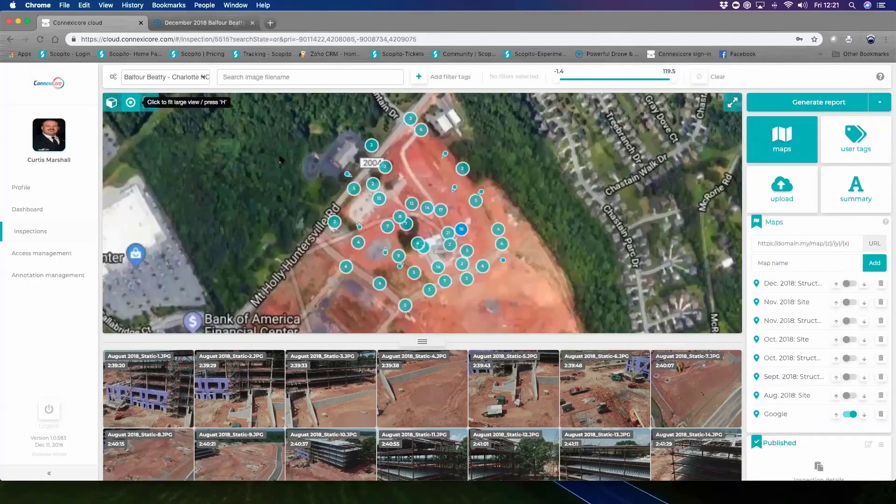
pyautogui.click(120, 106)
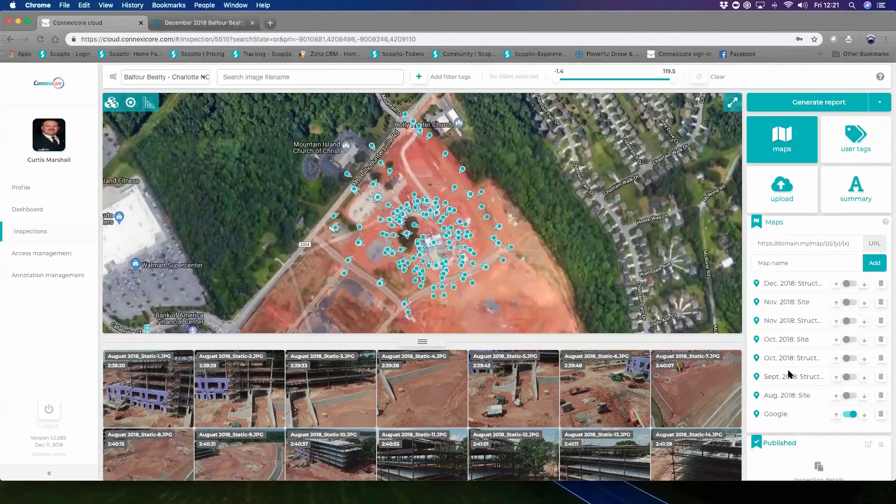
# Switch the Google layer off and back on, and overlay the Aug. 2018: Site layer on the construction site.
pyautogui.click(851, 415)
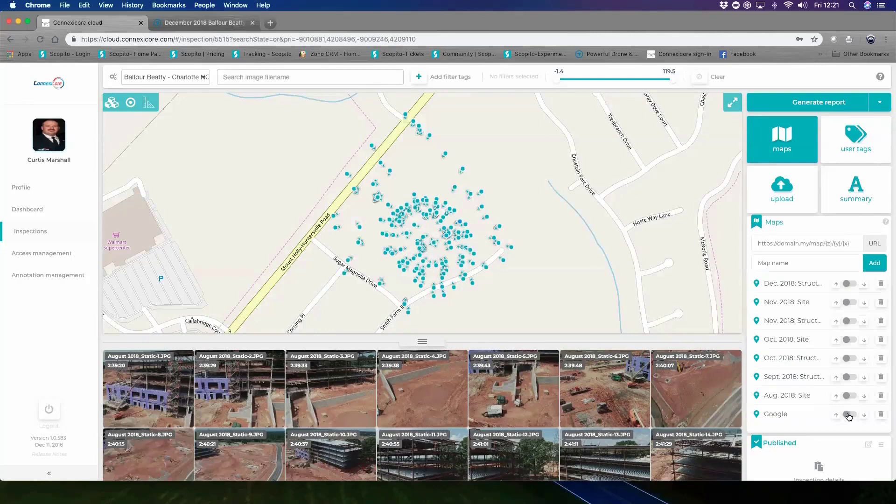
pyautogui.click(849, 415)
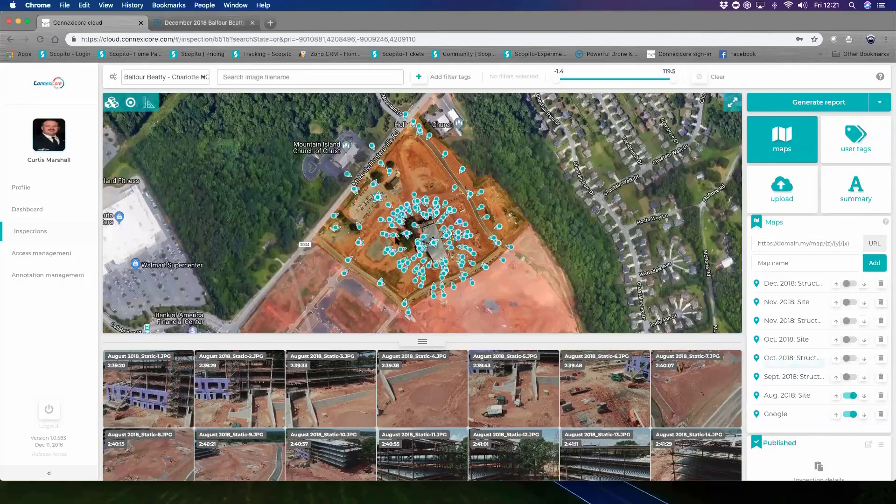
pyautogui.scroll(4, 392, 241)
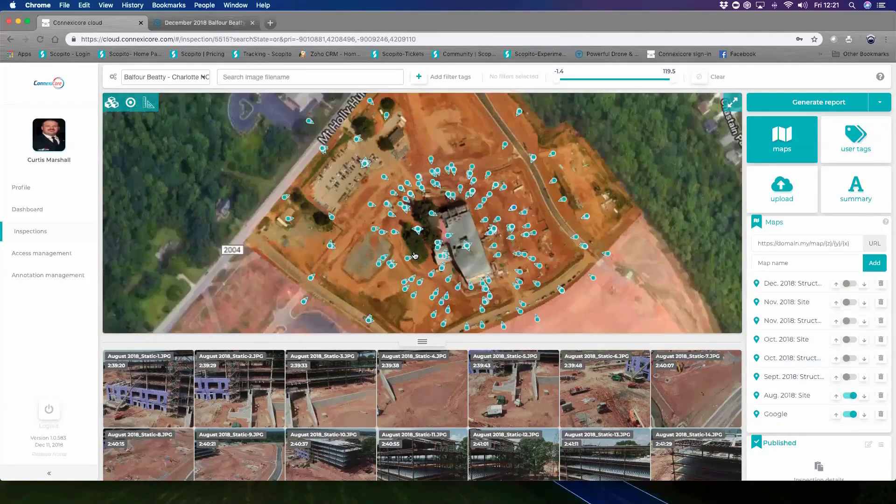
# Examine the Aug. 2018: Site layer around the construction site in full-screen view with the minimap hidden.
pyautogui.scroll(2, 422, 224)
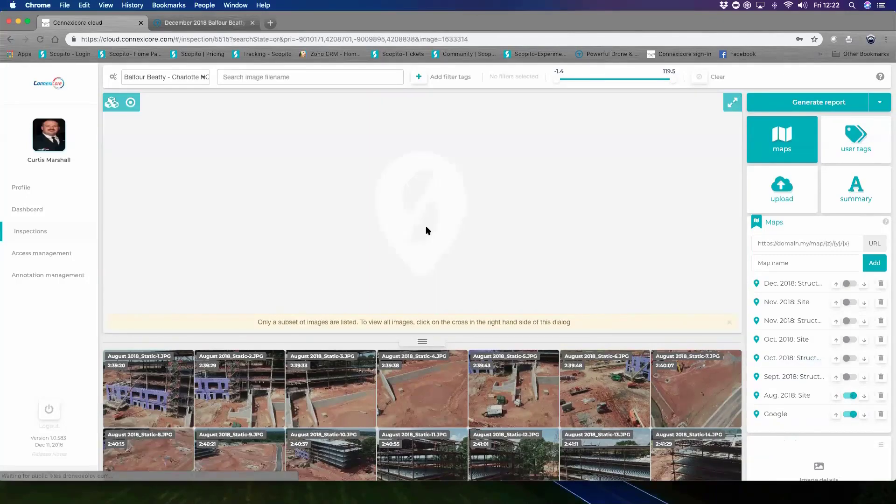
pyautogui.scroll(-3, 423, 236)
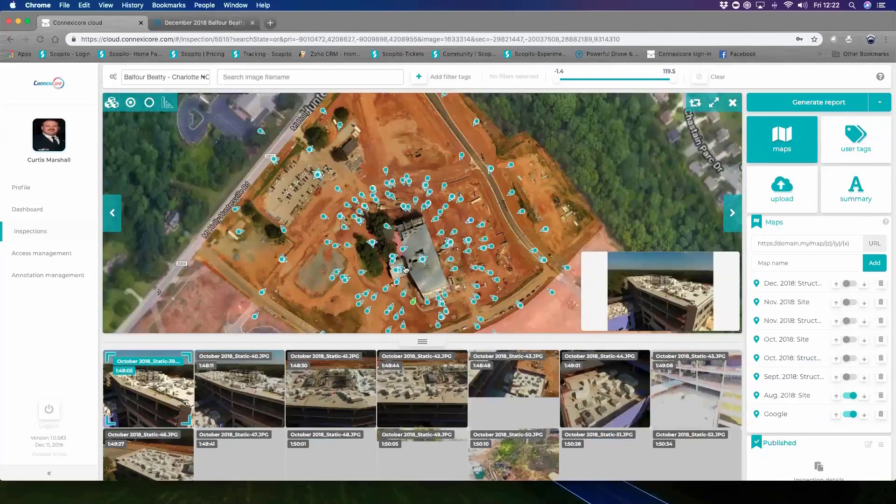
pyautogui.press('f')
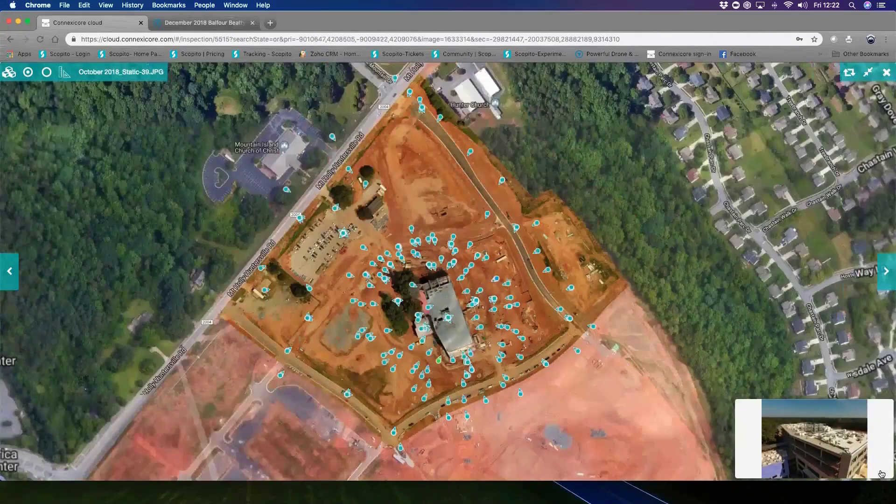
pyautogui.click(884, 469)
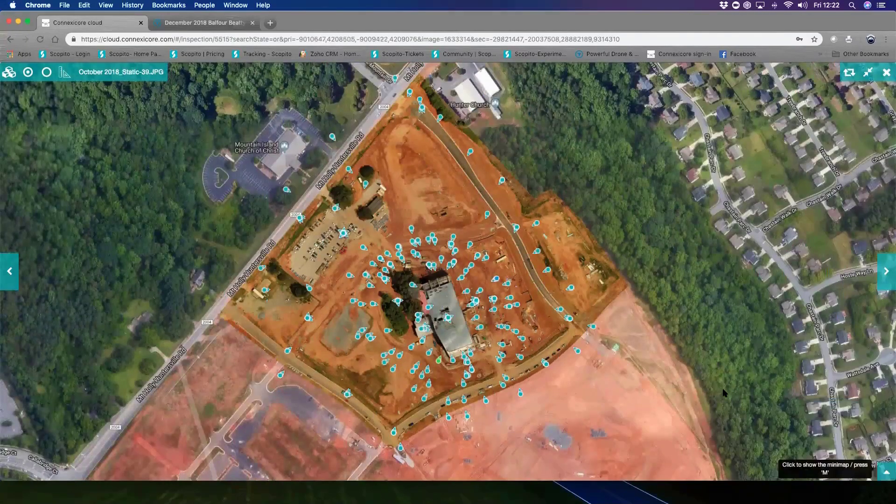
pyautogui.scroll(2, 489, 333)
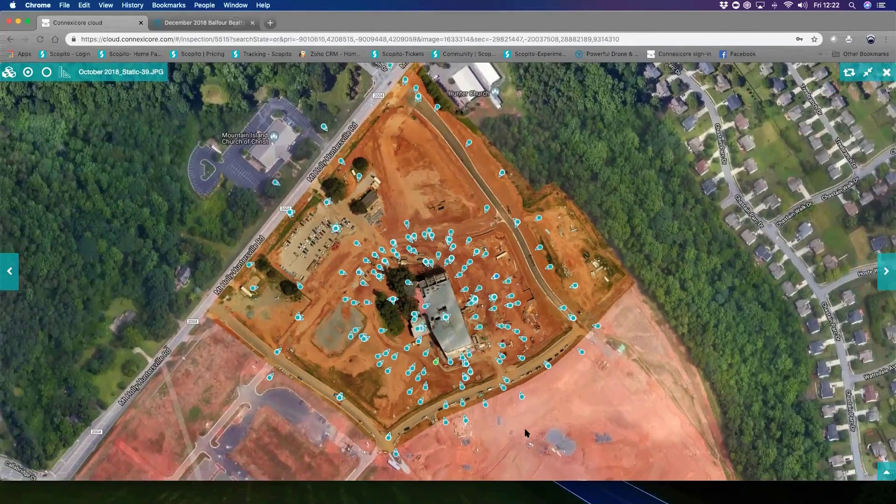
pyautogui.scroll(-2, 527, 433)
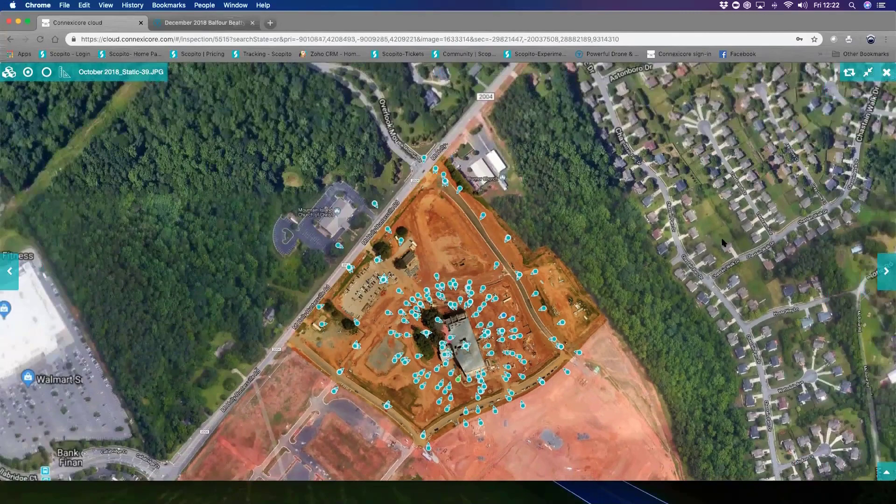
pyautogui.press('Escape')
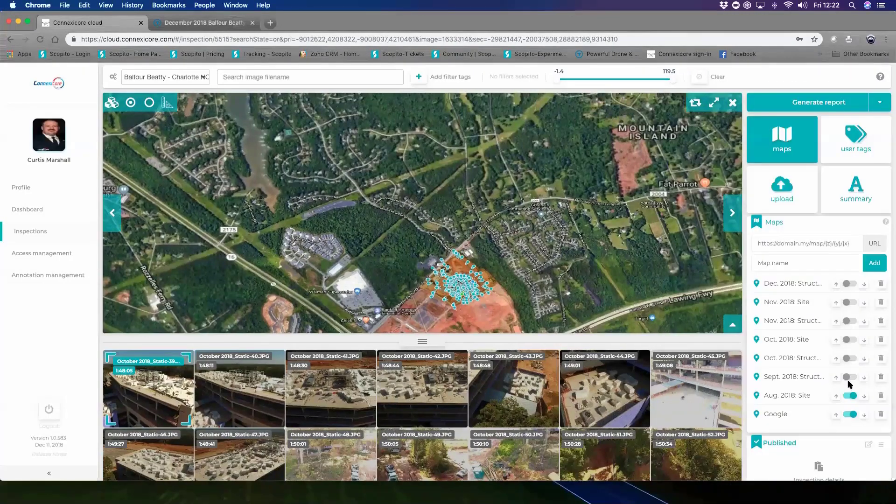
# Overlay the Sept. 2018 structure layer and examine the building at the centre of the construction site.
pyautogui.click(850, 377)
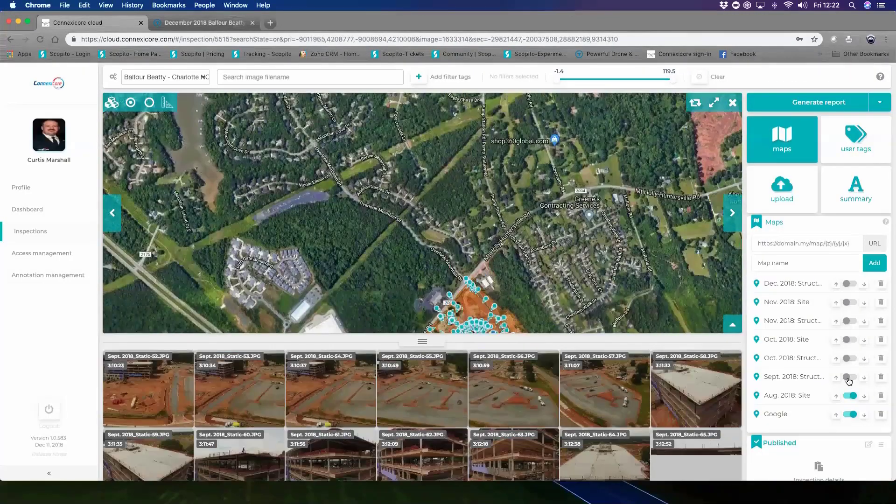
pyautogui.moveTo(533, 249); pyautogui.dragTo(497, 184)
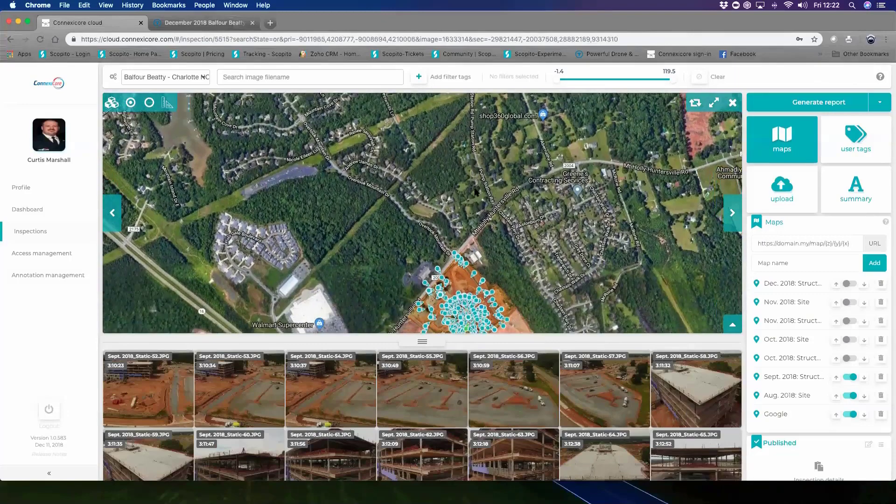
pyautogui.click(133, 105)
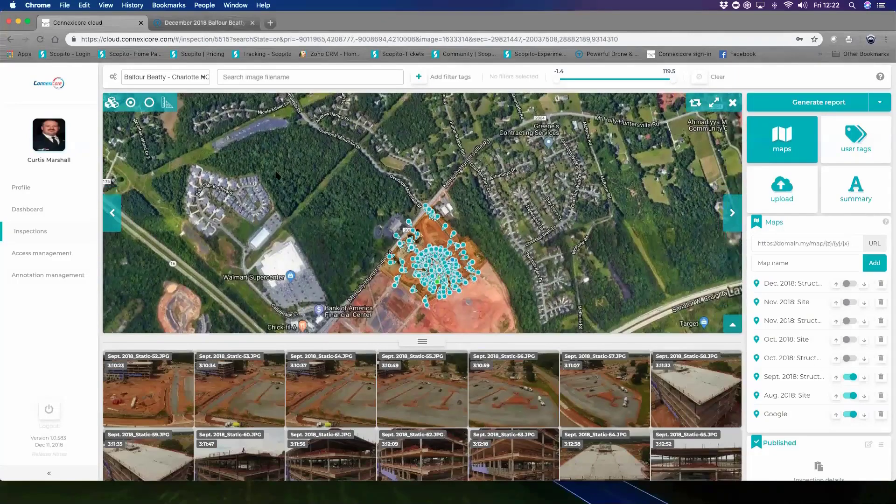
pyautogui.scroll(2, 407, 219)
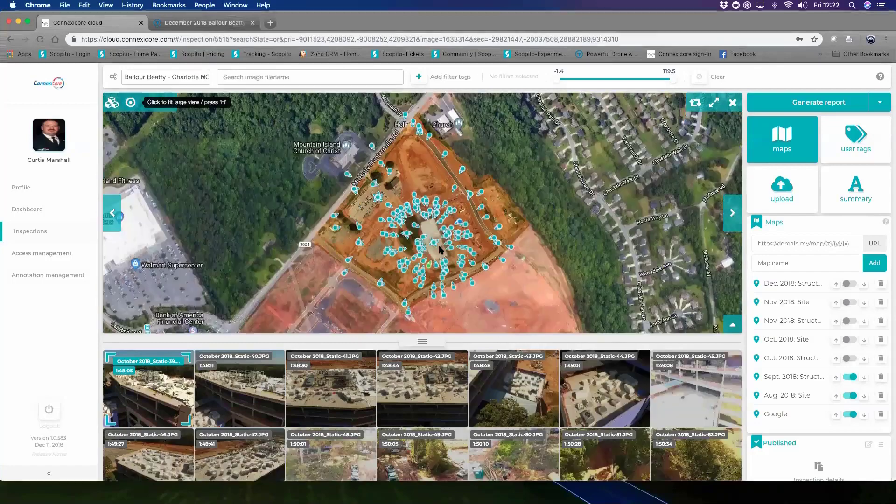
pyautogui.scroll(3, 442, 211)
pyautogui.scroll(-3, 442, 211)
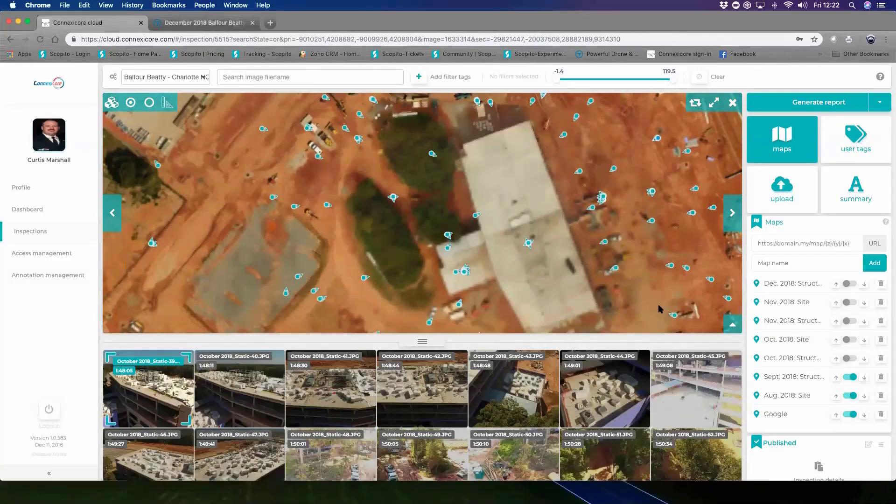
pyautogui.scroll(-2, 660, 307)
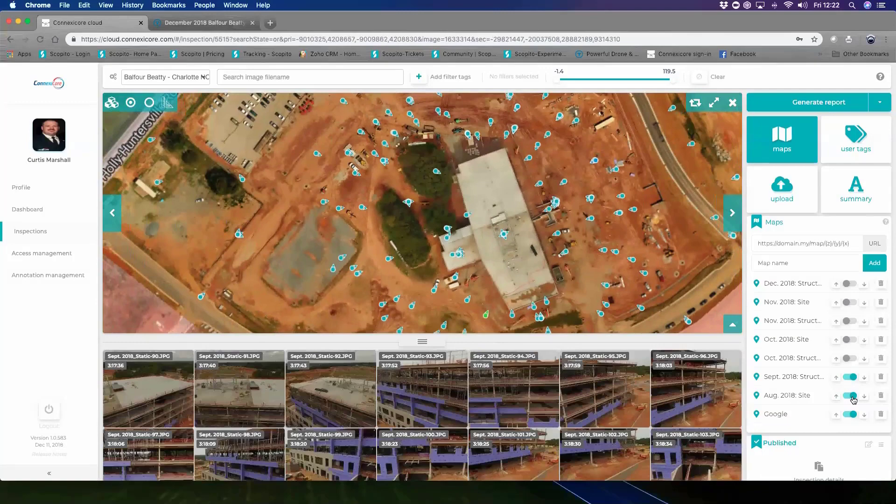
# Turn off the Aug. 2018: Site and Sept. 2018 structure layers and turn on the Dec. 2018 structure layer.
pyautogui.click(850, 396)
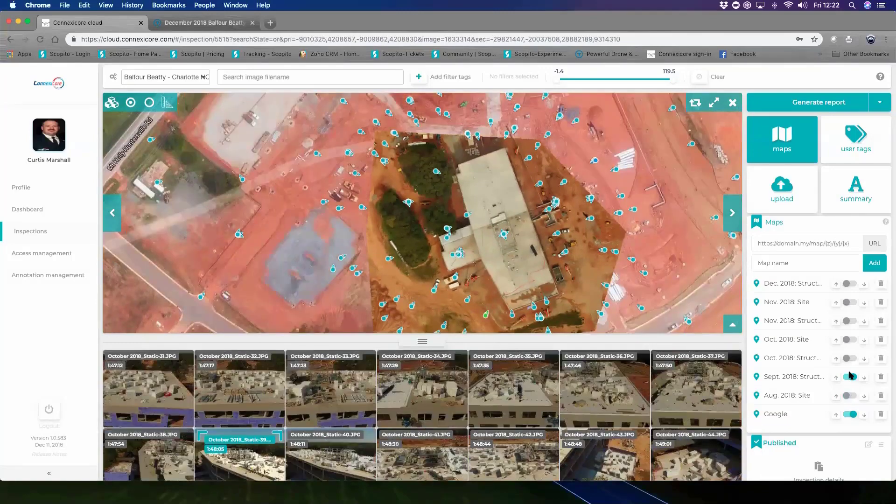
pyautogui.click(850, 376)
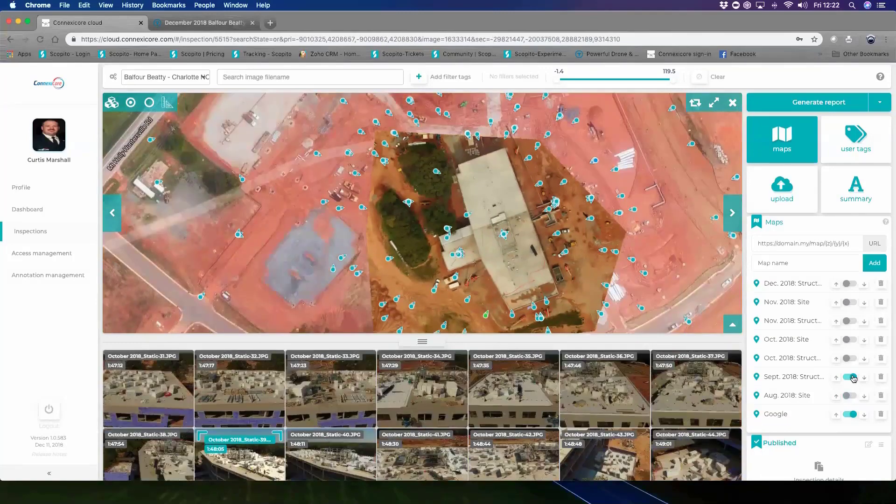
pyautogui.click(849, 284)
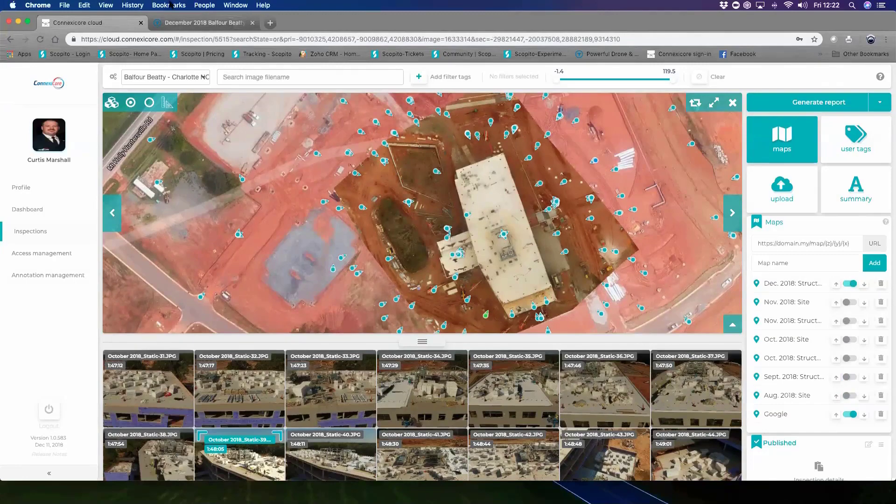
# Switch to the December 2018 Balfour Beatty Site Mission in DroneDeploy, then generate and copy its Leaflet Tile Layer link.
pyautogui.click(203, 27)
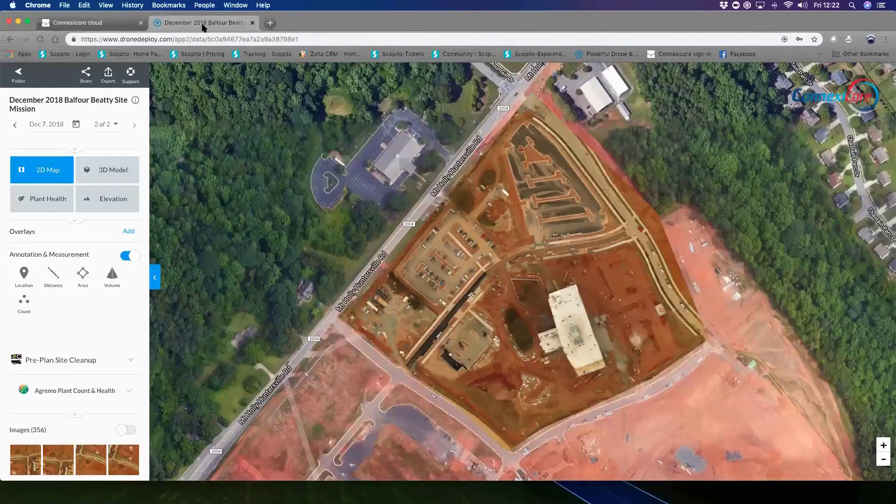
pyautogui.click(109, 187)
pyautogui.scroll(-2, 79, 365)
pyautogui.scroll(-5, 79, 365)
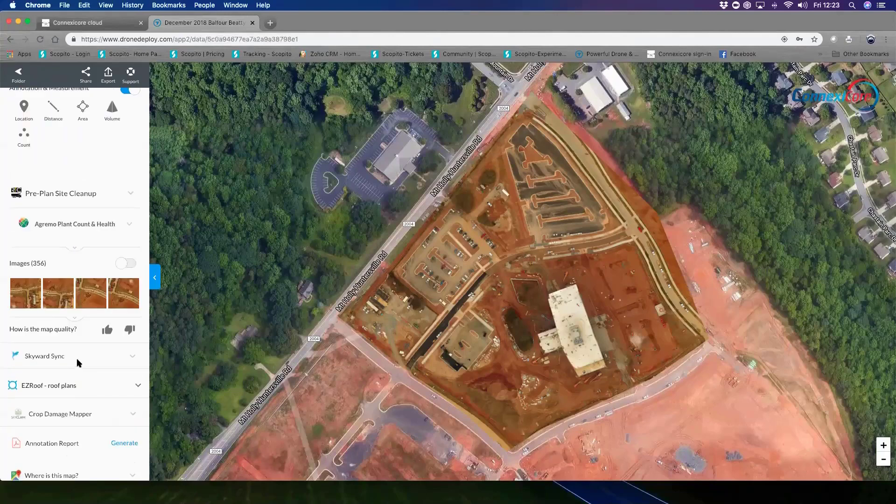
pyautogui.scroll(-5, 80, 363)
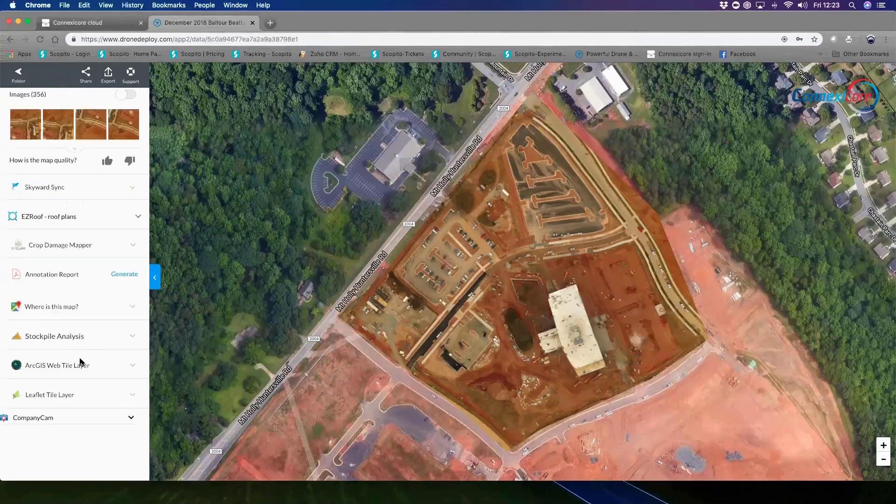
pyautogui.click(133, 396)
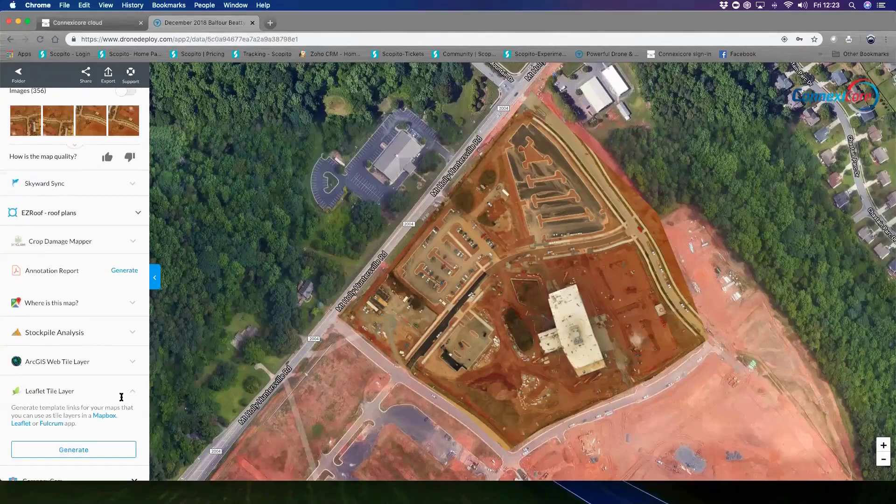
pyautogui.click(76, 451)
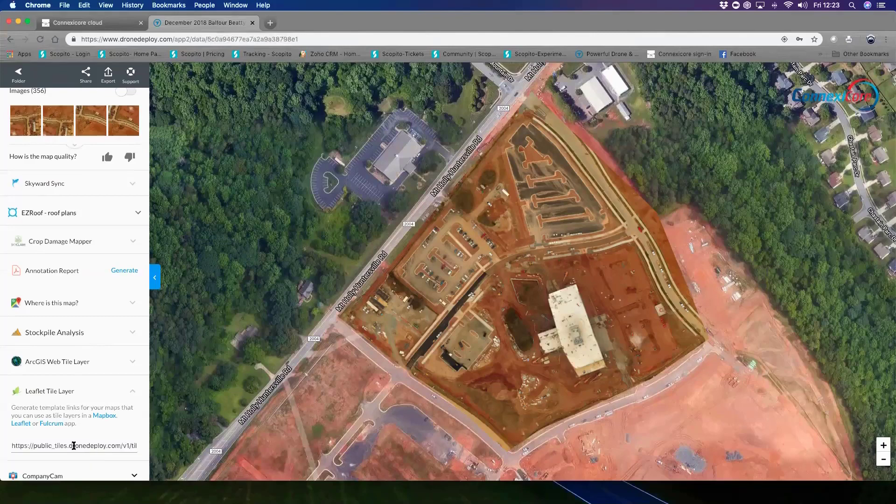
pyautogui.tripleClick(74, 445)
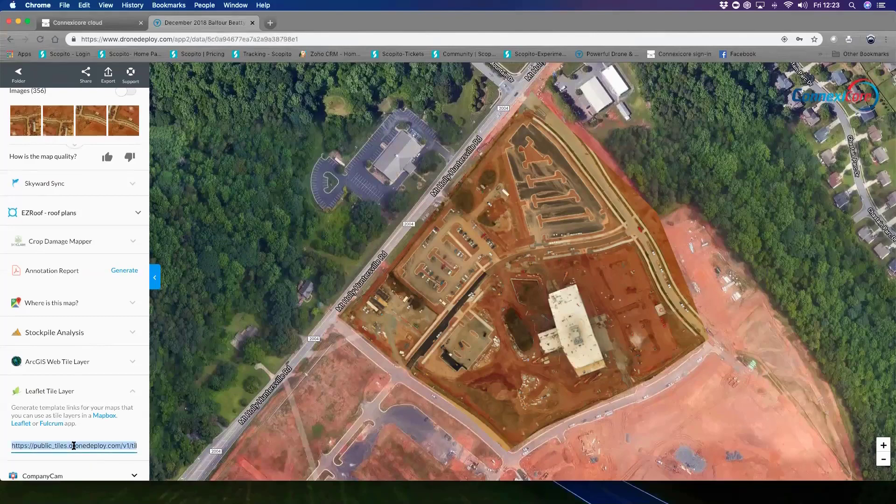
pyautogui.press('super+c')
# Return to ConnexiCore Cloud and add the copied tile link as a map named "Dec. 2018: Site".
pyautogui.click(101, 24)
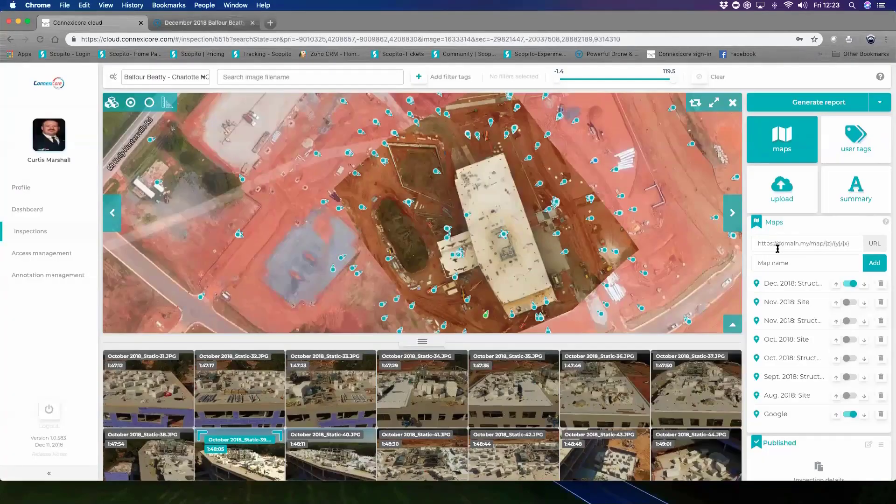
pyautogui.press('super+v')
pyautogui.press('Tab')
pyautogui.write('Dec. 2018: Site')
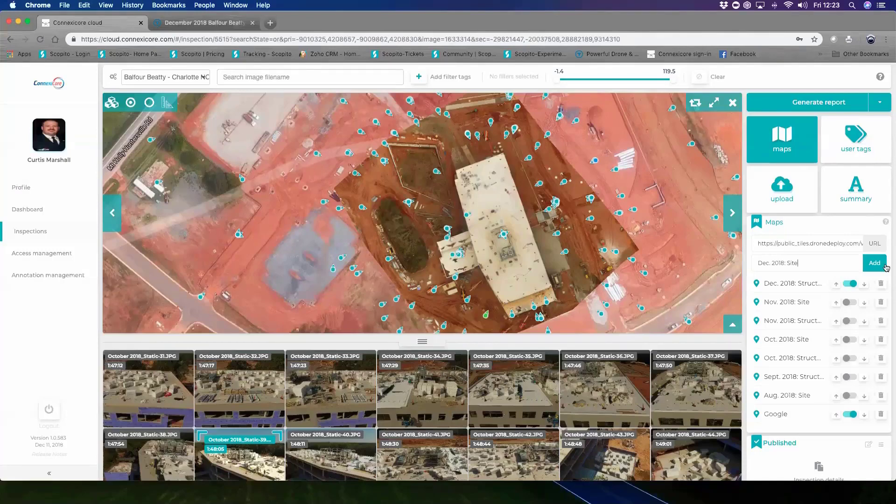
pyautogui.click(872, 265)
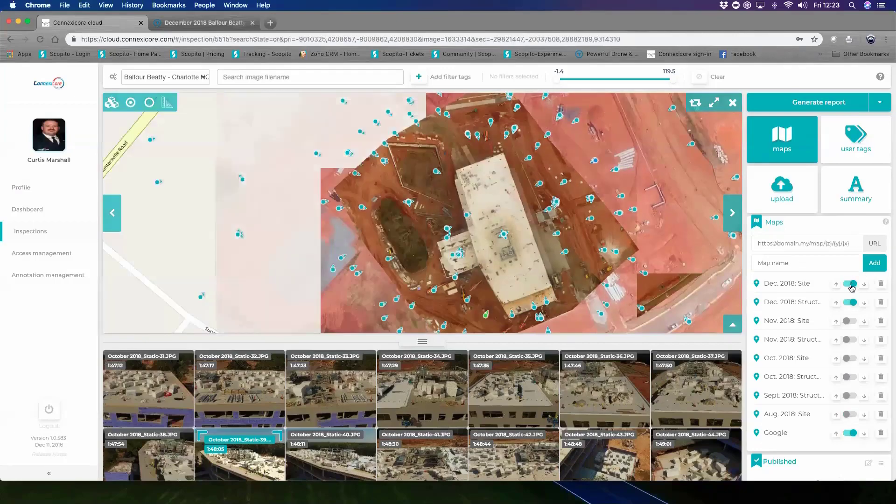
# Show the Dec. 2018: Site layer without the Dec. 2018 structure layer and examine the whole construction site.
pyautogui.click(851, 284)
pyautogui.click(850, 302)
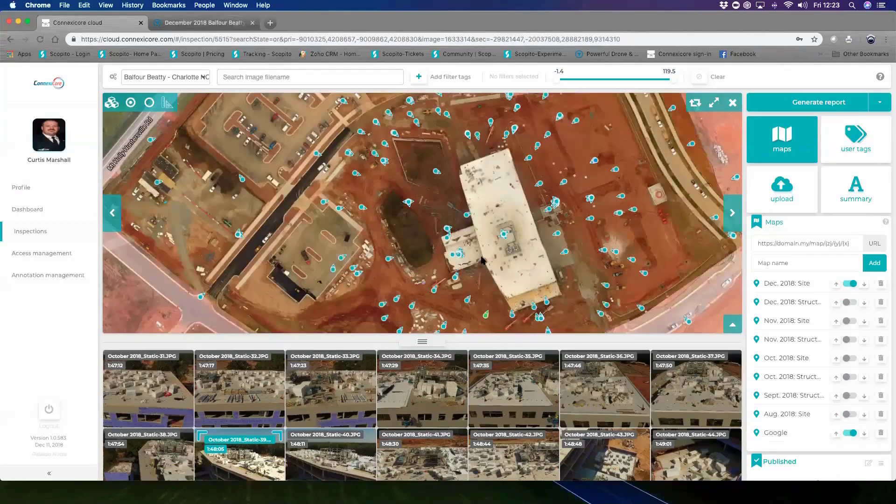
pyautogui.scroll(-1, 481, 258)
pyautogui.scroll(-2, 482, 258)
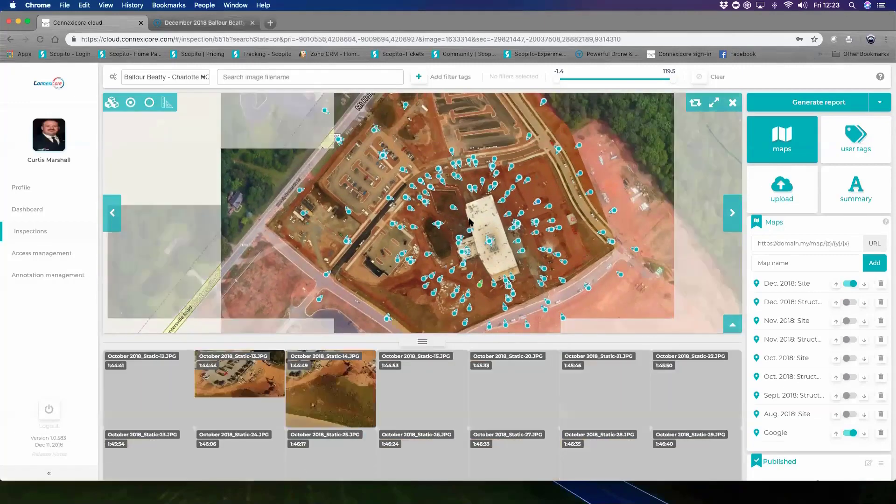
pyautogui.click(469, 233)
pyautogui.scroll(-1, 471, 236)
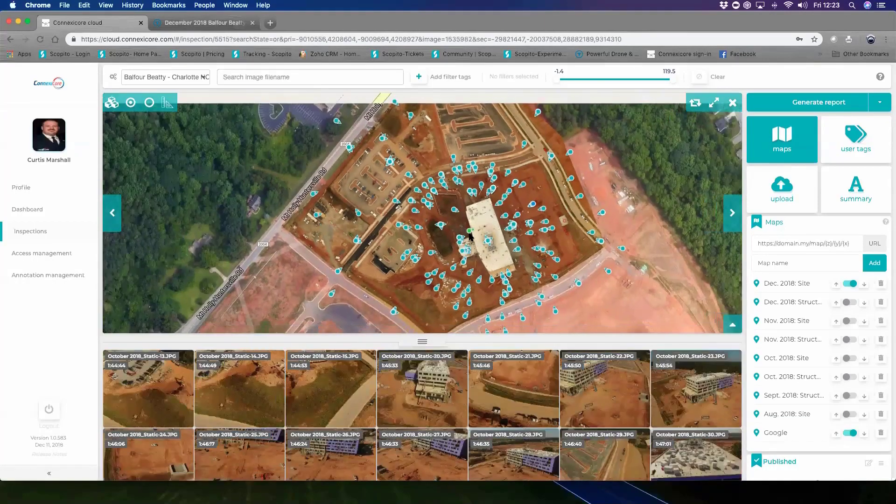
pyautogui.scroll(-2, 470, 235)
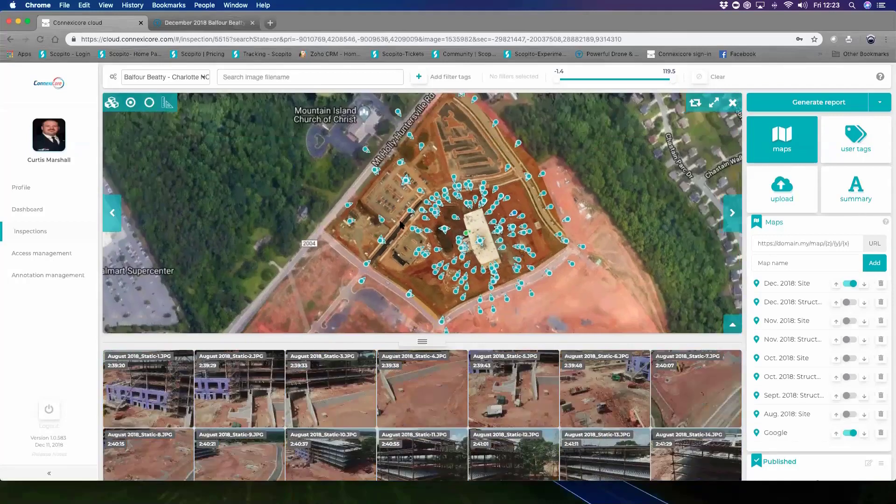
pyautogui.moveTo(402, 224); pyautogui.dragTo(384, 233)
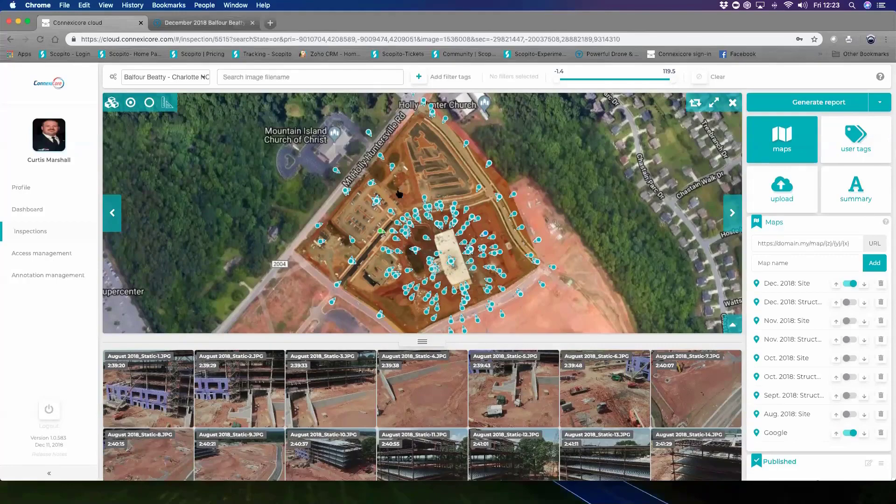
# Read the map guide on custom map providers and supported map URL formats, and close it.
pyautogui.click(885, 223)
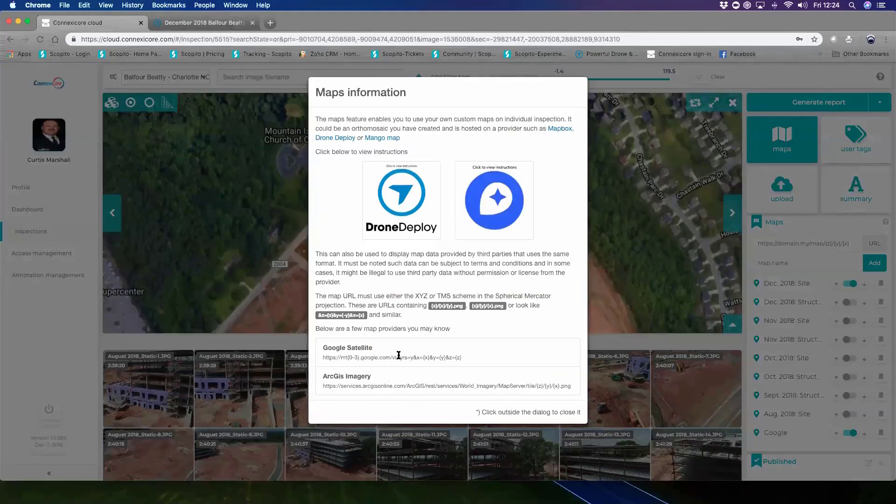
pyautogui.click(827, 229)
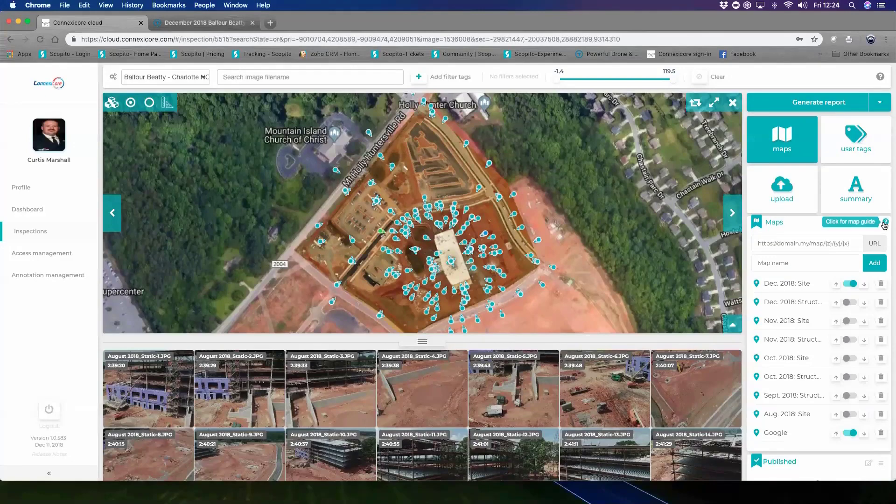
# Read the guide for adding custom maps and turn off the Dec. 2018: Site map layer.
pyautogui.click(886, 223)
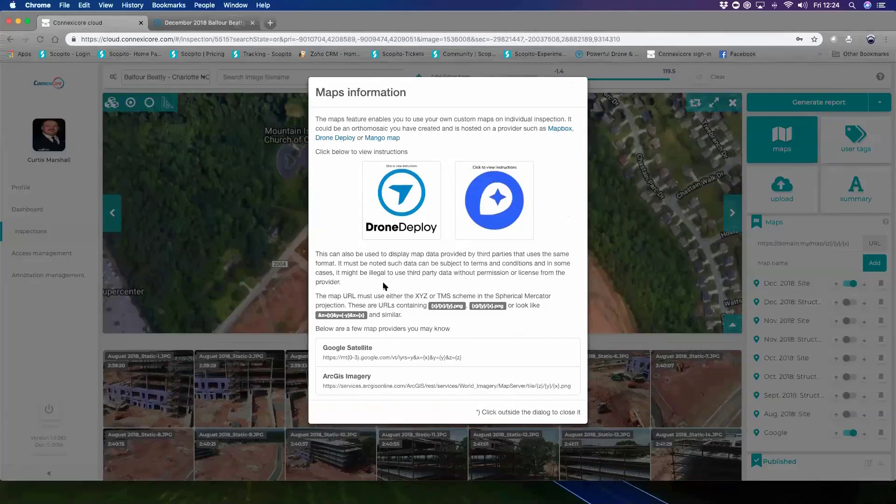
pyautogui.click(770, 322)
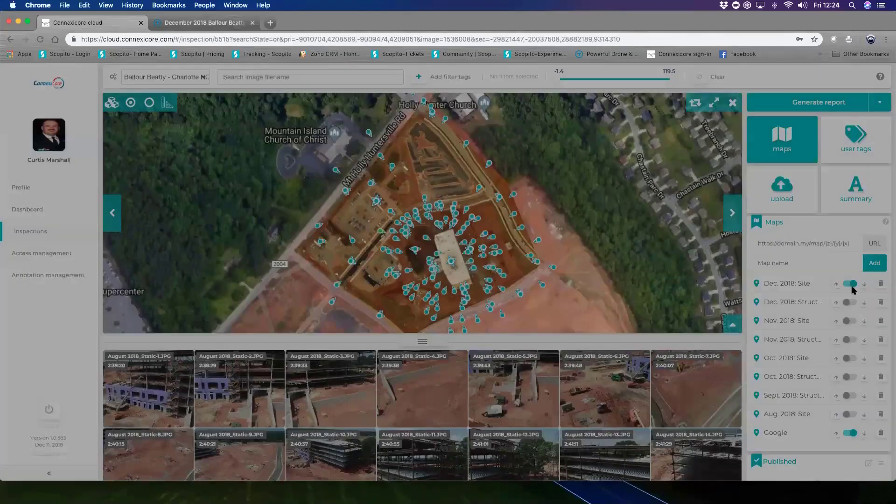
pyautogui.click(854, 288)
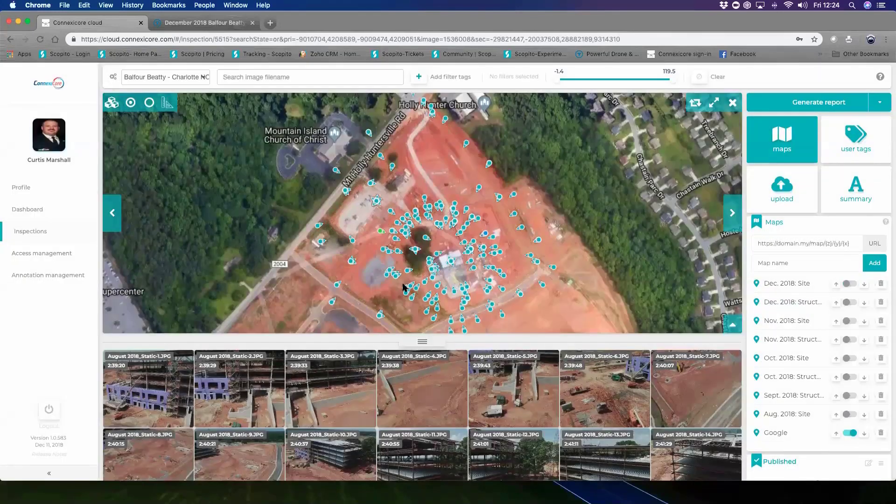
# Look at the annotation management dialog and return to the user list in access management.
pyautogui.click(33, 233)
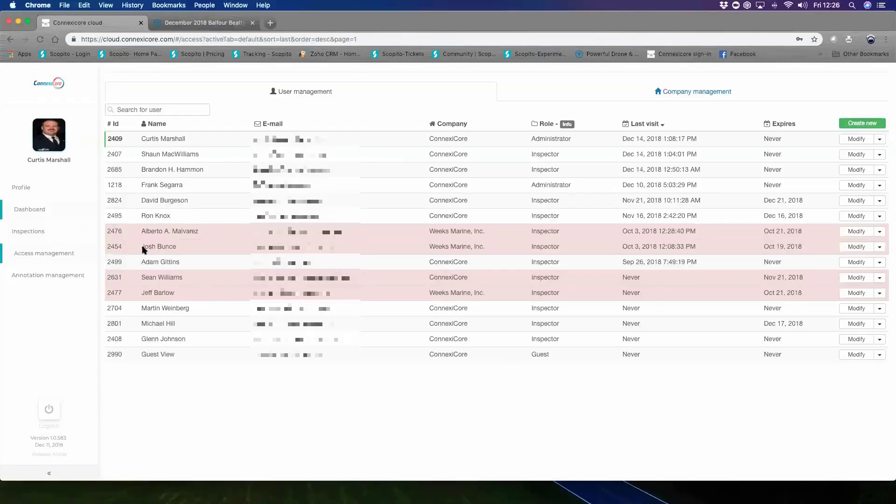
pyautogui.click(54, 275)
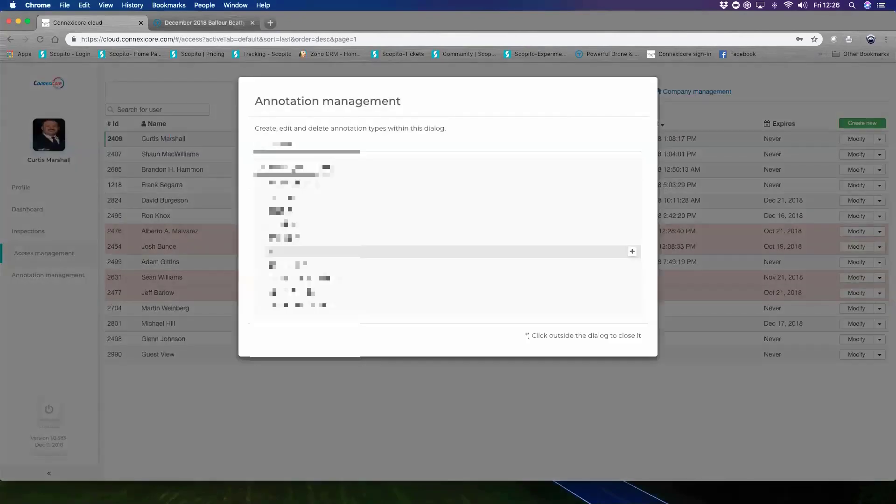
pyautogui.click(46, 252)
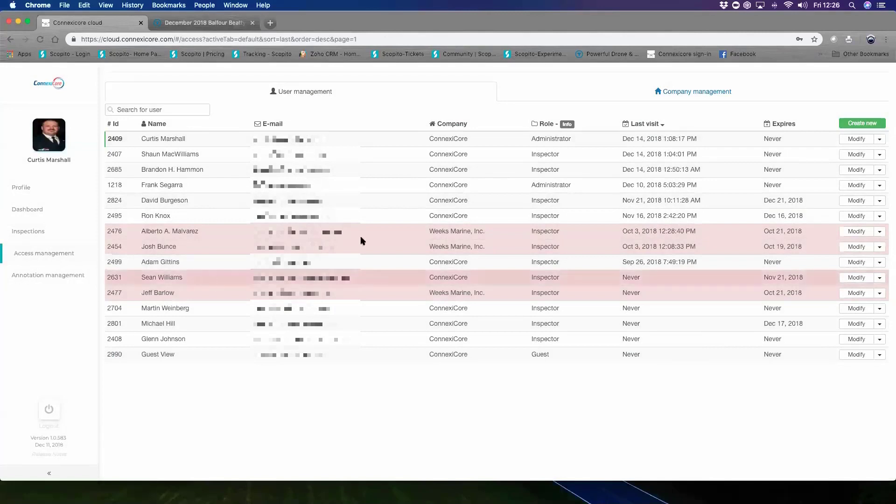
# Fill in a new company form with the name XYZ Company and parent company Tractor Supply, and discard it.
pyautogui.click(740, 94)
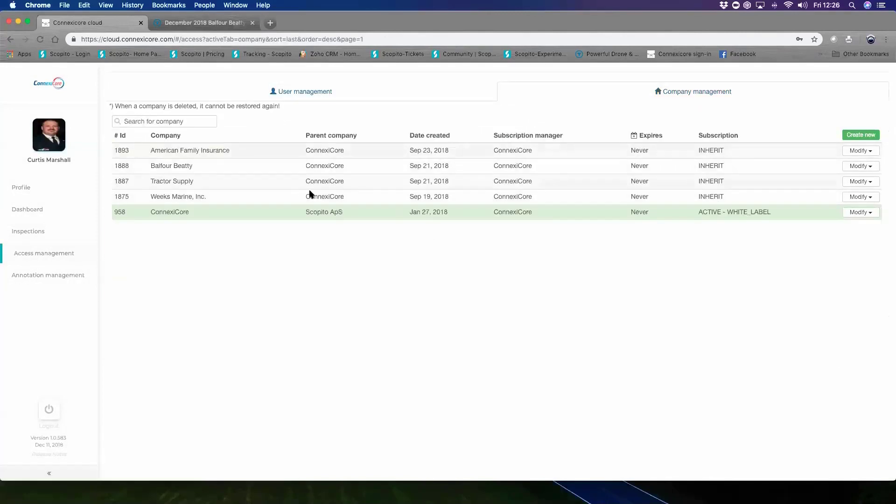
pyautogui.click(860, 134)
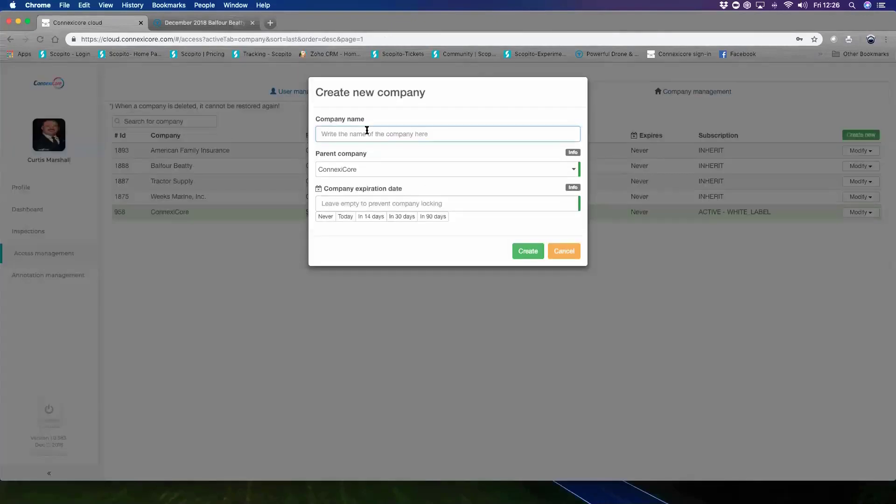
pyautogui.write('XYZ Company')
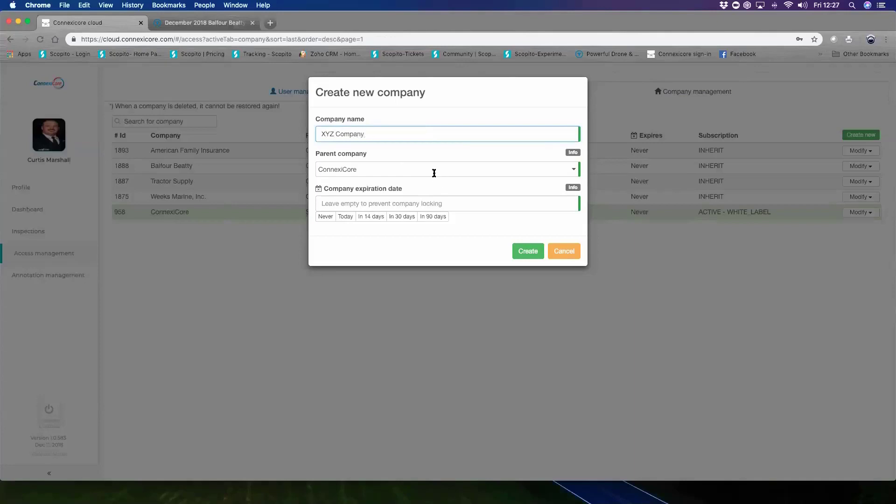
pyautogui.click(436, 171)
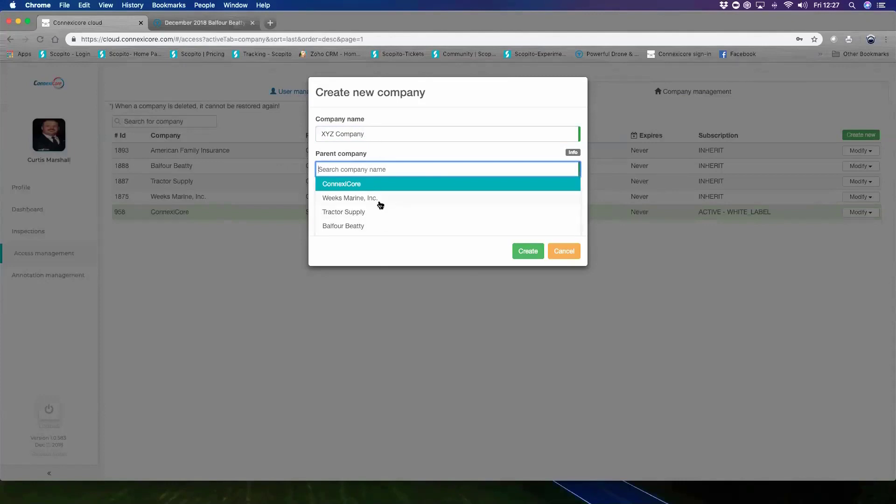
pyautogui.click(395, 215)
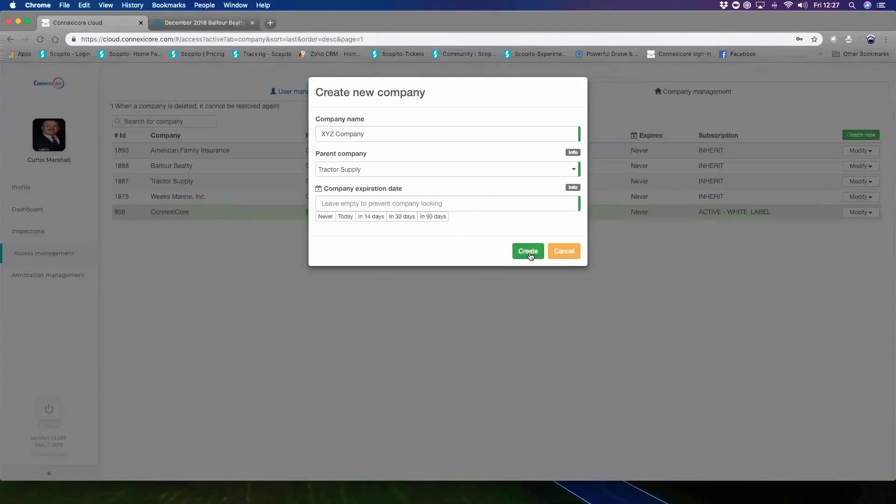
pyautogui.click(561, 252)
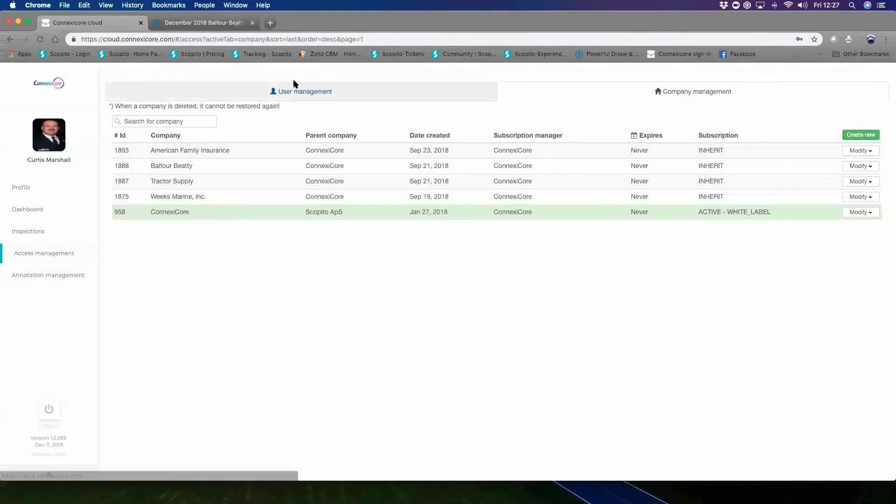
# Open a new user form in user management, look at the companies a user can belong to, and discard it.
pyautogui.click(294, 85)
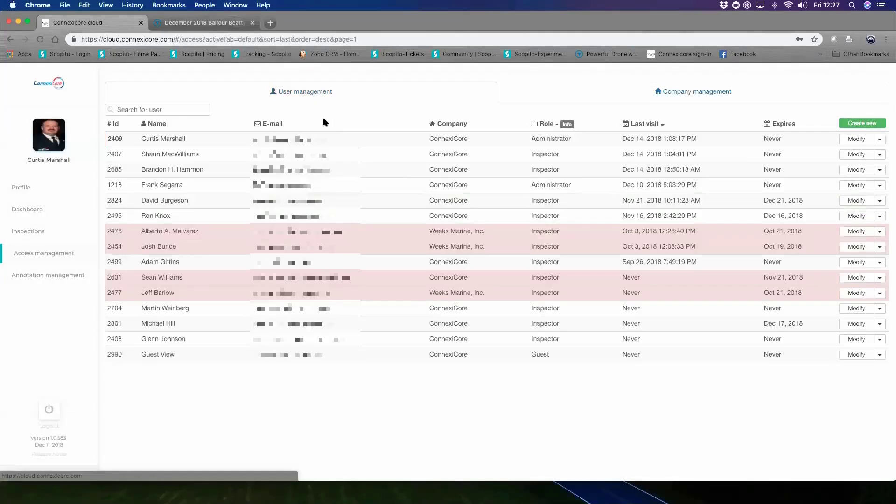
pyautogui.click(858, 122)
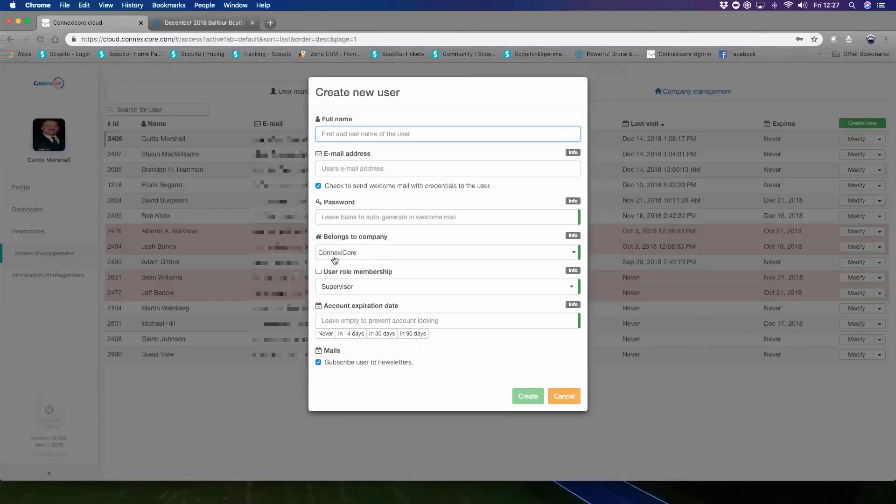
pyautogui.click(373, 254)
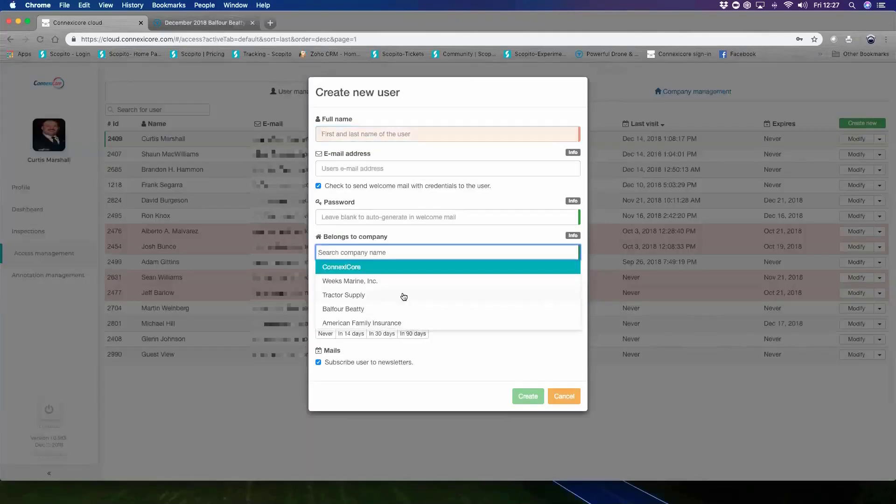
pyautogui.click(434, 366)
pyautogui.click(559, 400)
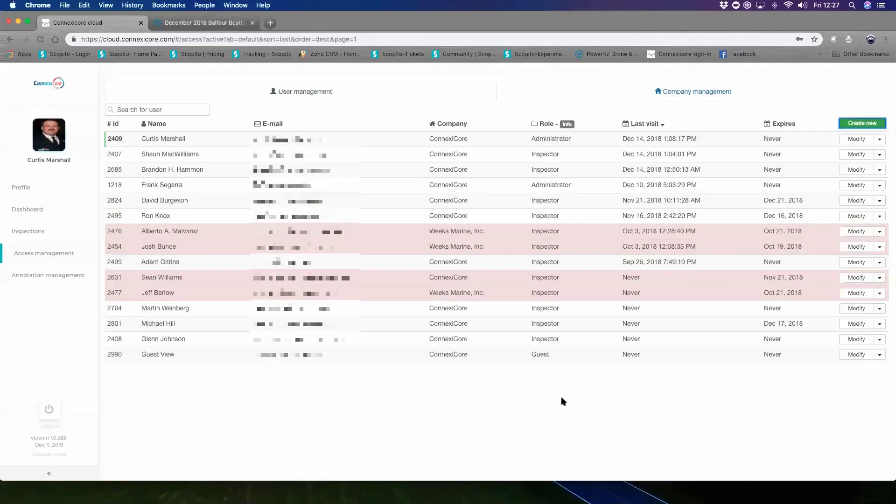
# Review the role membership information comparing the permissions of each user role.
pyautogui.click(567, 125)
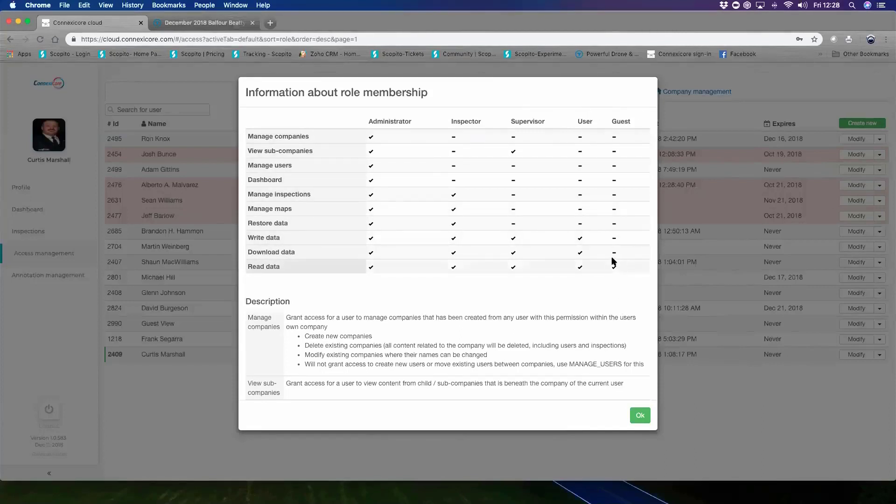
pyautogui.click(640, 417)
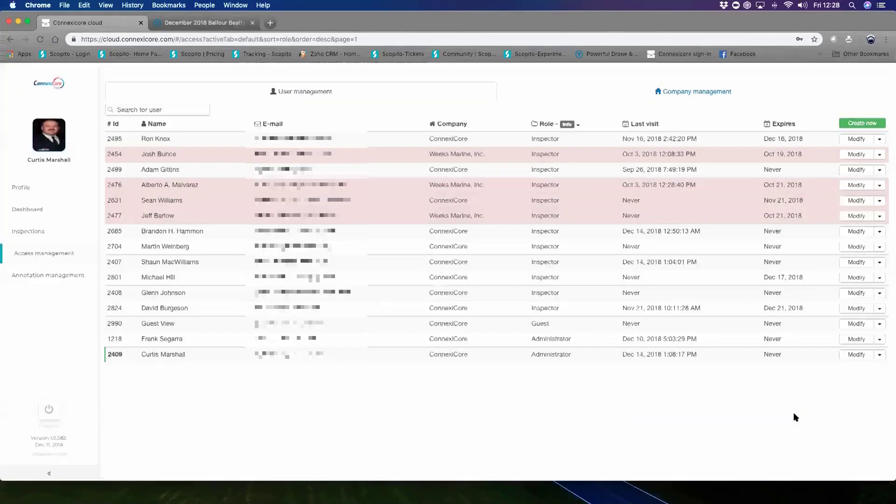
# Open the Roof Inspection from the inspections list and look through its images.
pyautogui.click(31, 233)
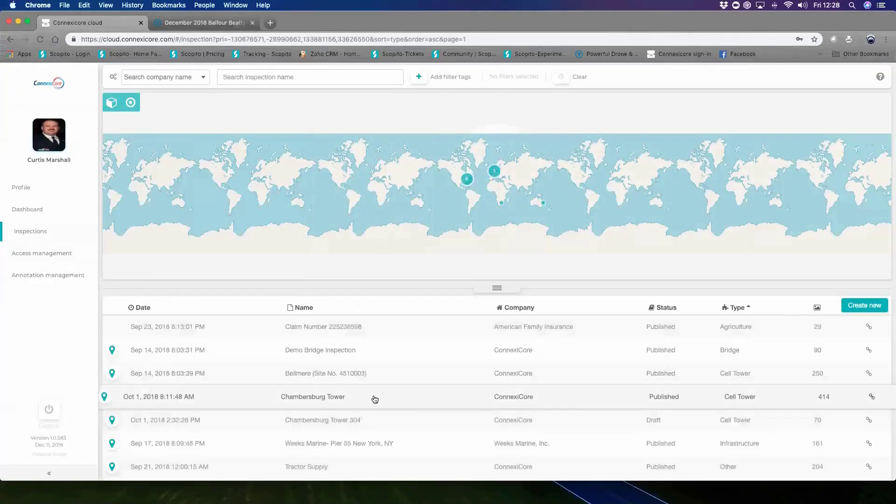
pyautogui.scroll(-3, 375, 399)
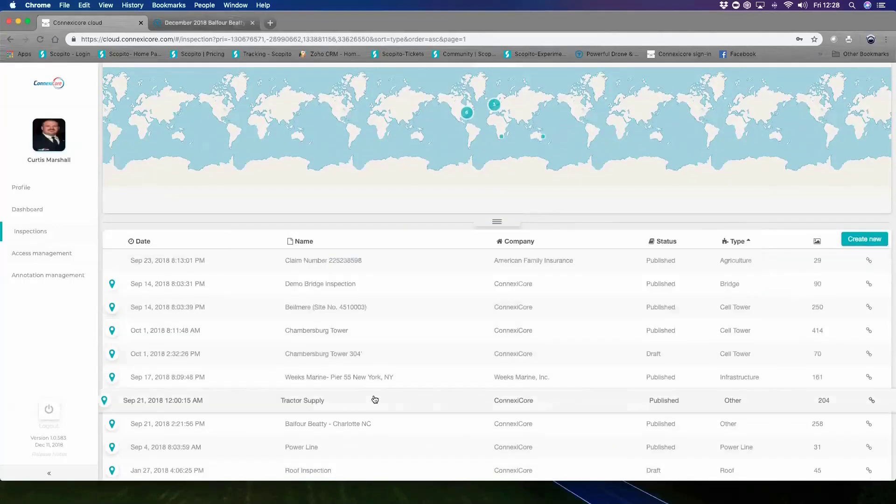
pyautogui.scroll(-5, 388, 414)
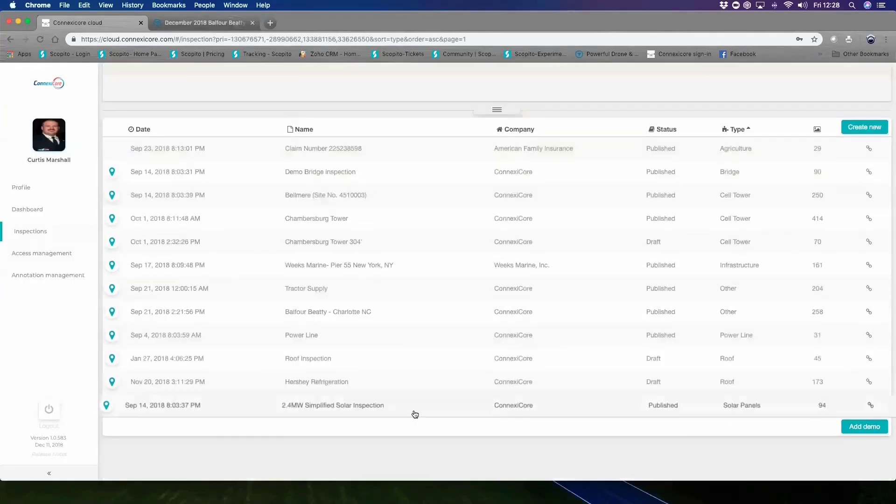
pyautogui.click(420, 359)
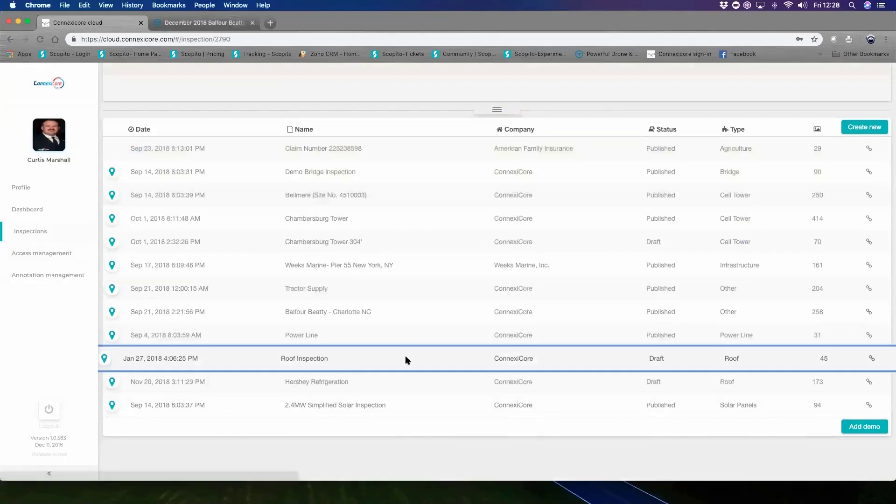
pyautogui.scroll(-7, 45, 257)
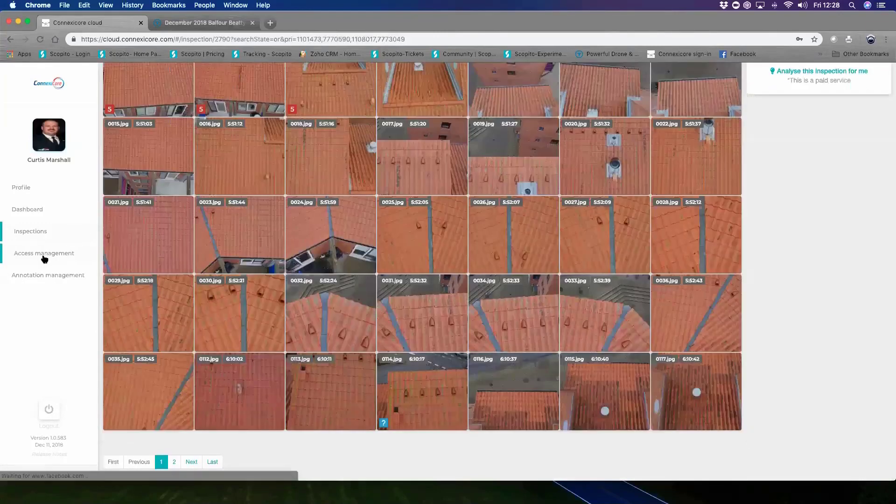
# Return to user management and check the permissions of the Guest role in the role membership information.
pyautogui.click(44, 258)
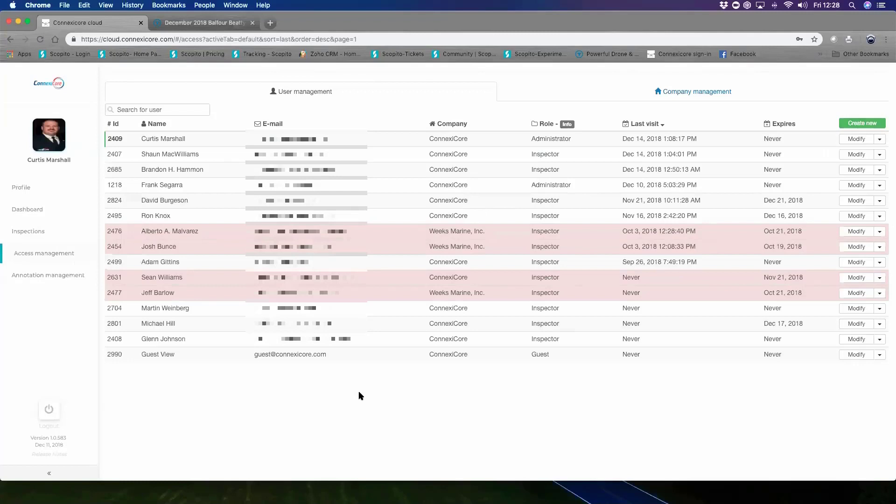
pyautogui.click(614, 25)
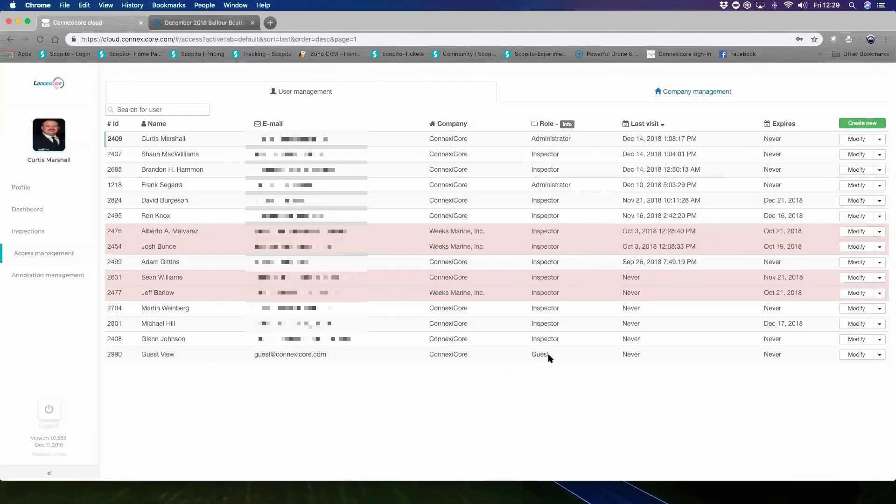
pyautogui.click(567, 130)
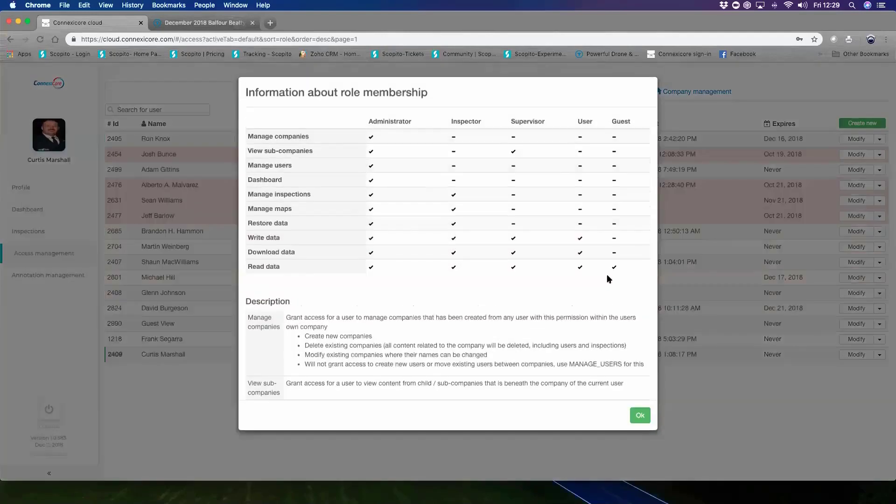
pyautogui.click(640, 420)
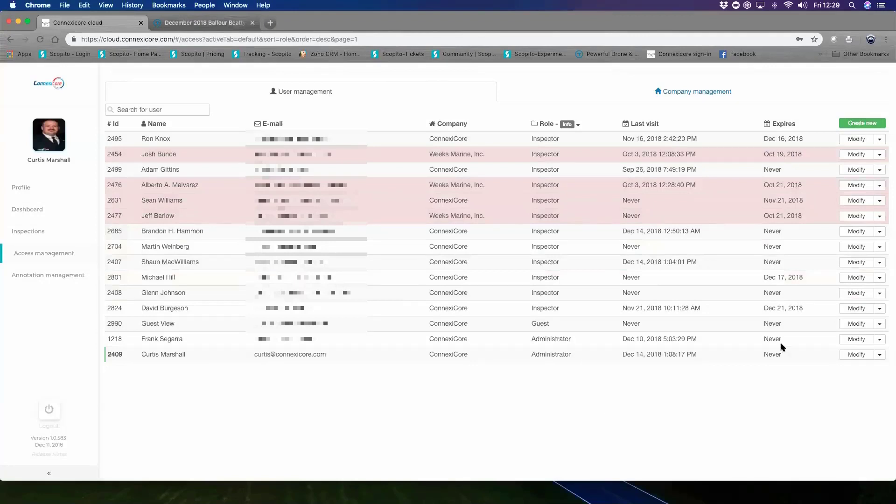
# Open the Balfour Beatty - Charlotte NC inspection and show its map and inspection details.
pyautogui.click(40, 230)
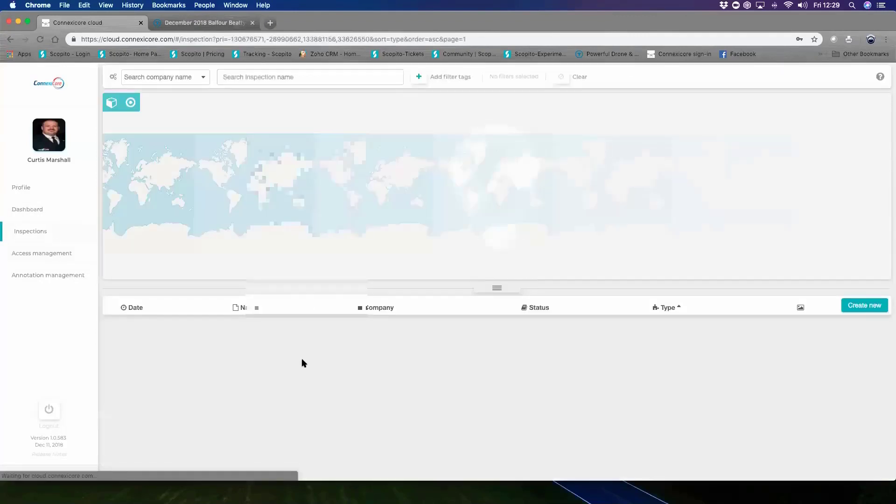
pyautogui.scroll(-5, 411, 402)
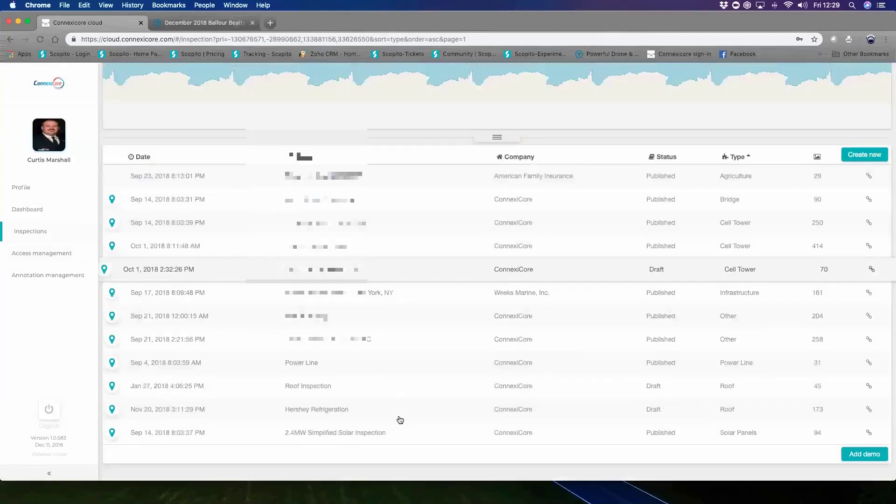
pyautogui.click(476, 352)
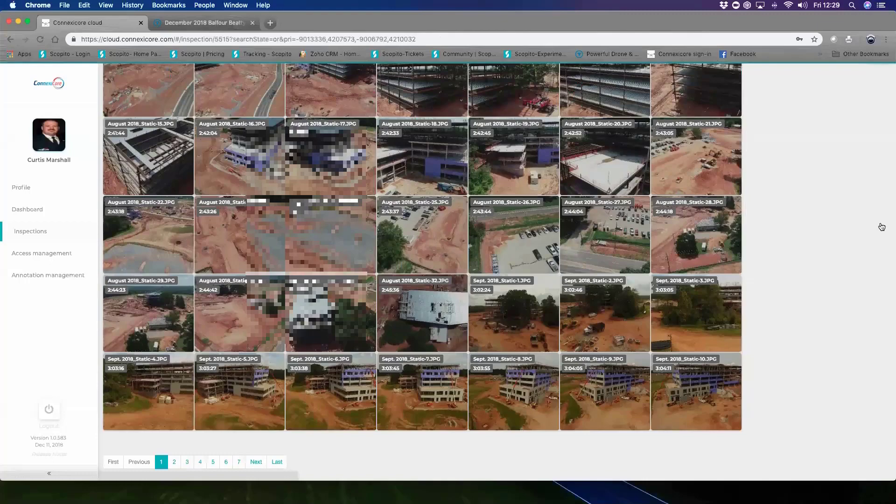
pyautogui.scroll(4, 882, 228)
pyautogui.scroll(5, 827, 454)
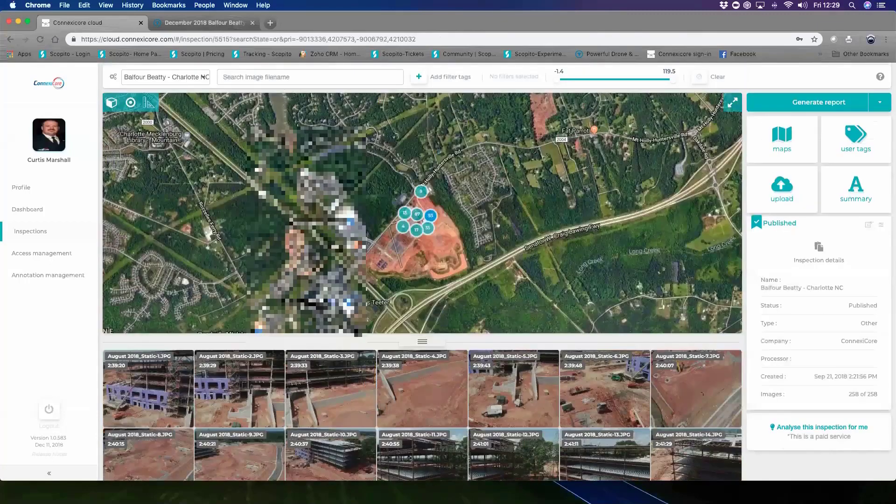
# Generate an embedded link to the Balfour Beatty inspection for the Guest View user, expiring 15-12-2018.
pyautogui.click(881, 225)
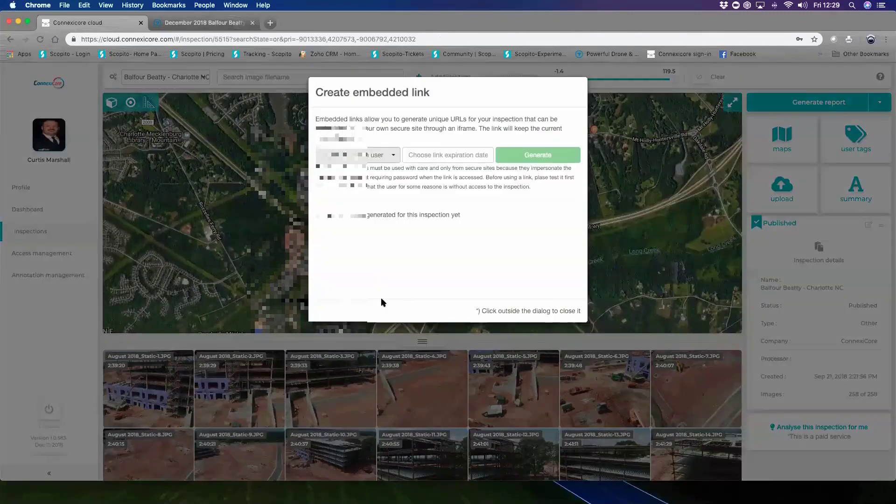
pyautogui.click(380, 155)
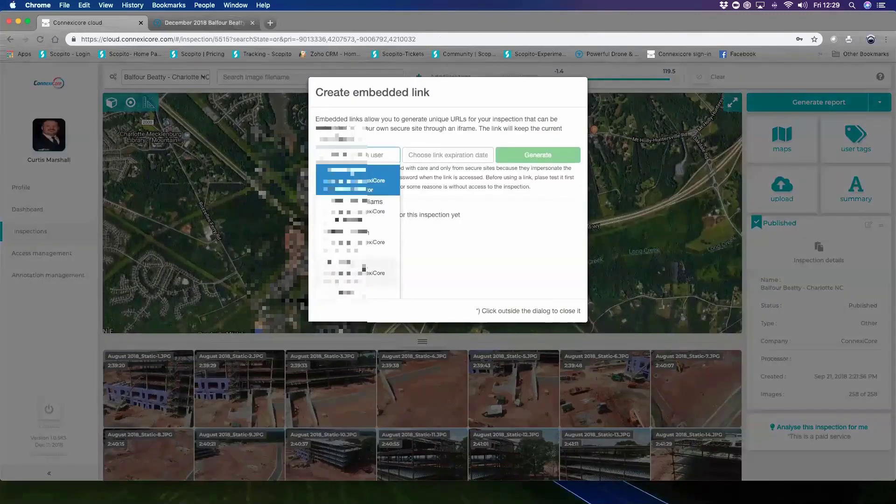
pyautogui.scroll(-2, 359, 233)
pyautogui.scroll(-1, 359, 290)
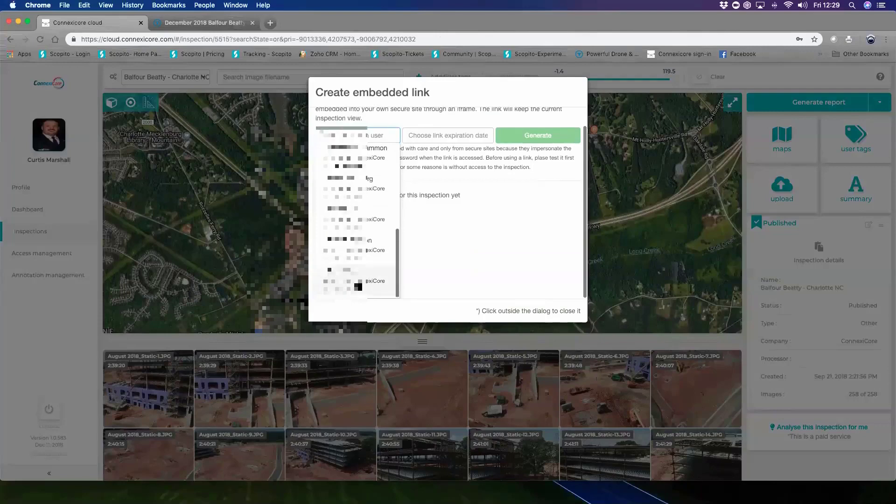
pyautogui.click(357, 285)
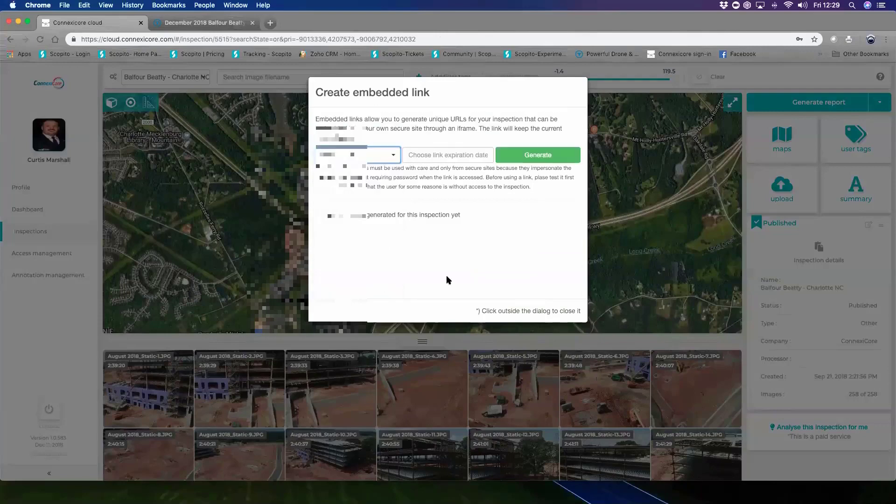
pyautogui.click(474, 157)
pyautogui.click(518, 223)
pyautogui.click(523, 156)
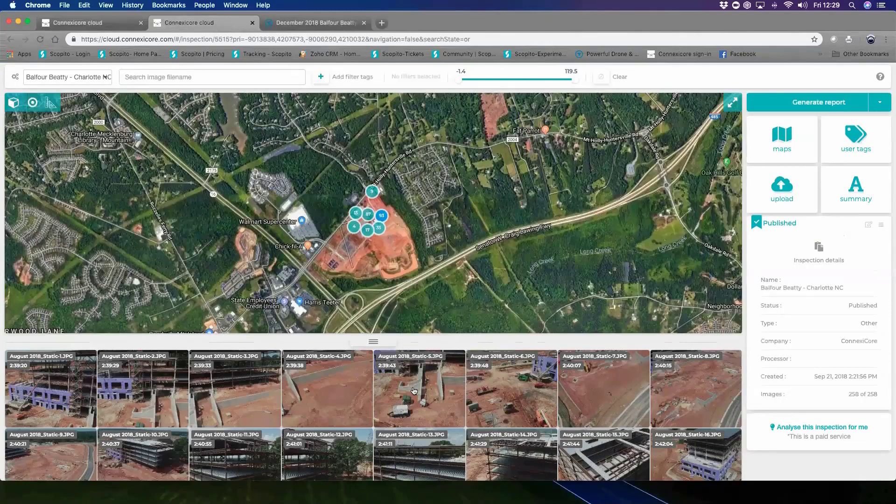
# Examine the inspection opened through the embedded link, including the clustered images on the map, the map layer list and the image thumbnails.
pyautogui.moveTo(507, 386)
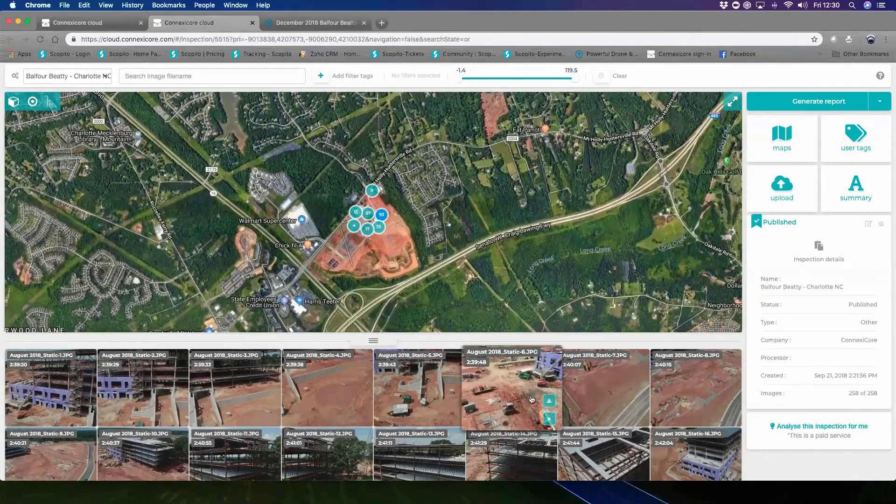
pyautogui.click(368, 217)
pyautogui.click(782, 138)
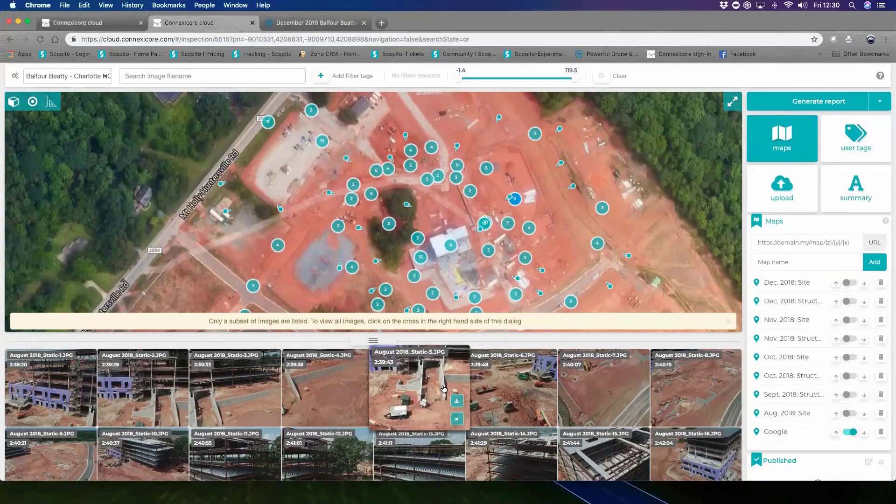
pyautogui.scroll(-5, 444, 389)
pyautogui.scroll(-5, 444, 389)
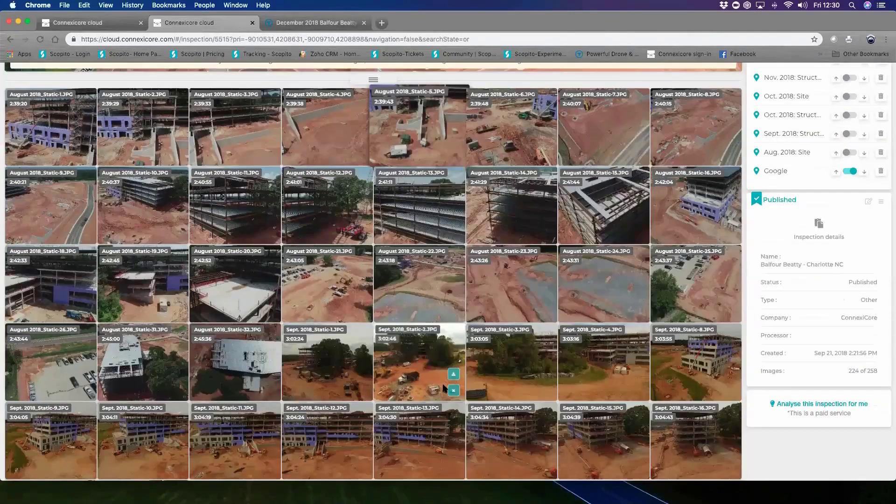
pyautogui.scroll(2, 459, 383)
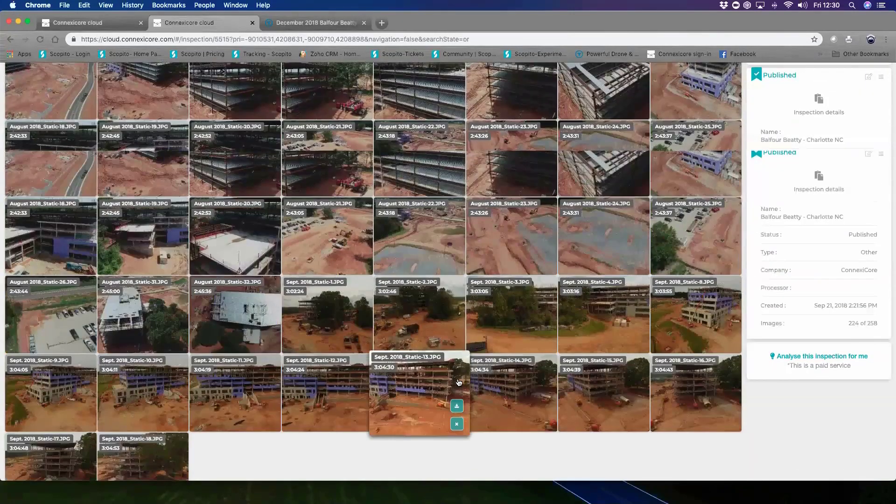
pyautogui.scroll(1, 459, 383)
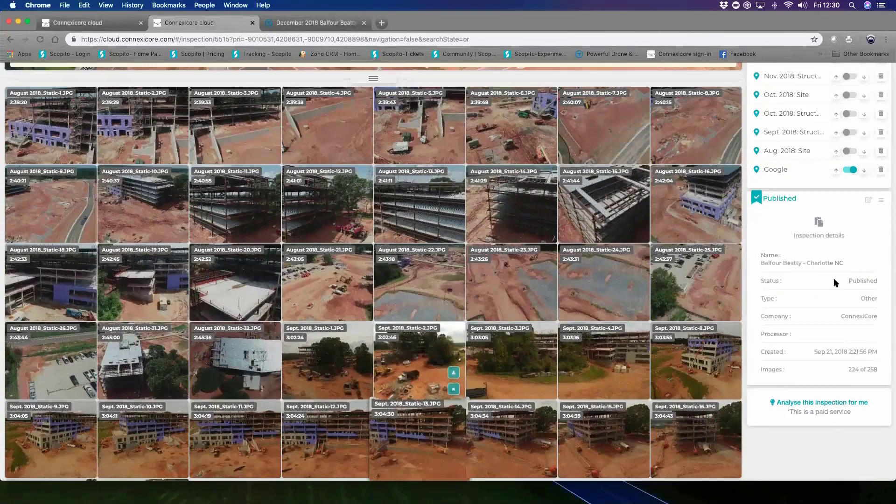
pyautogui.scroll(6, 835, 282)
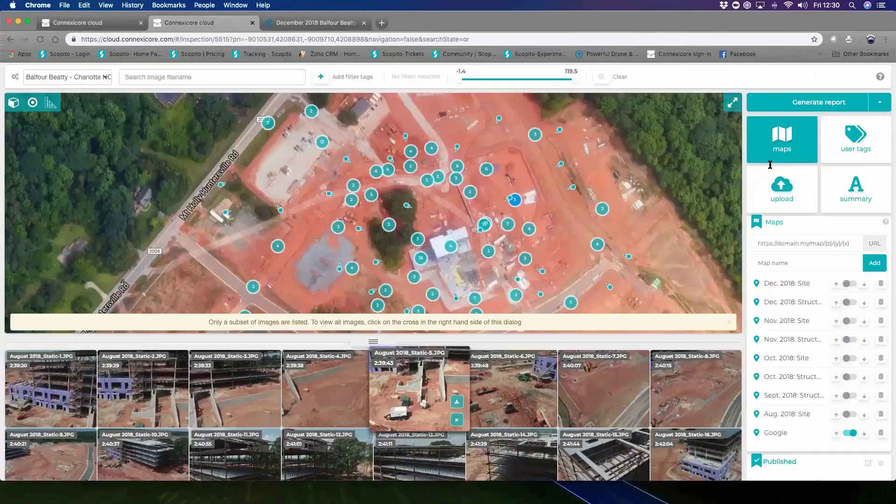
# Close the DroneDeploy and embedded inspection pages, and delete the Guest View embedded link.
pyautogui.click(317, 25)
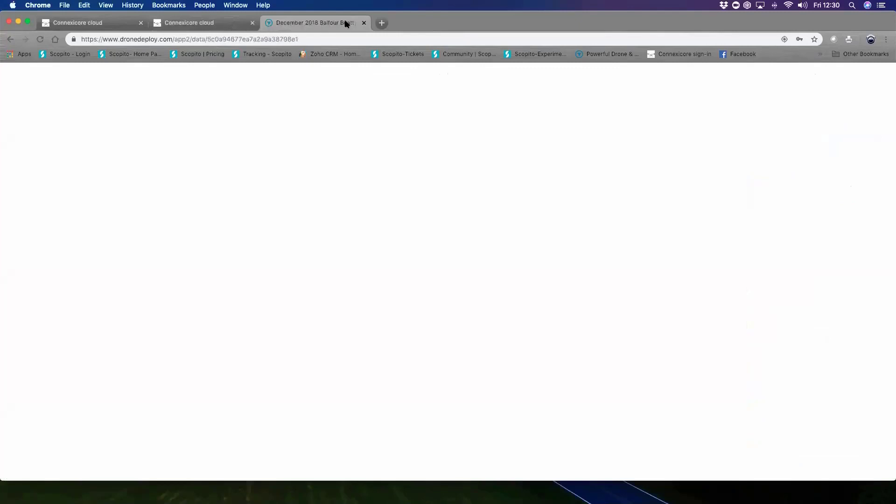
pyautogui.press('super+w')
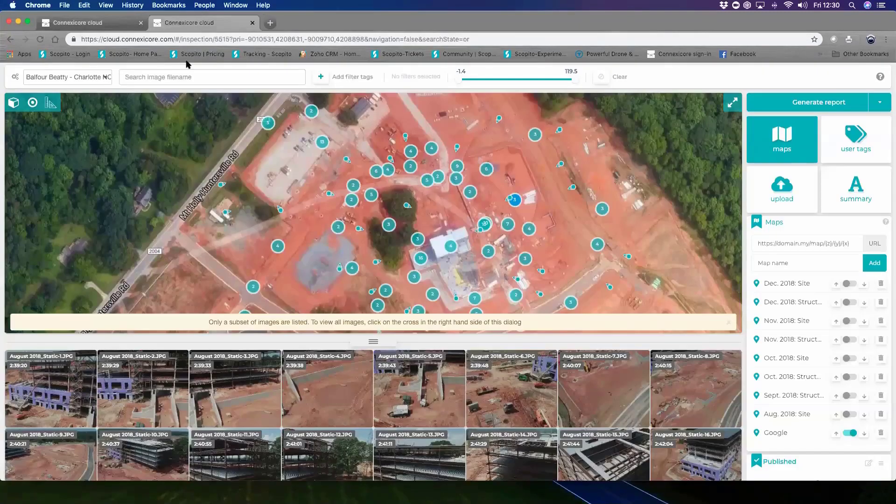
pyautogui.moveTo(444, 358)
pyautogui.press('super+w')
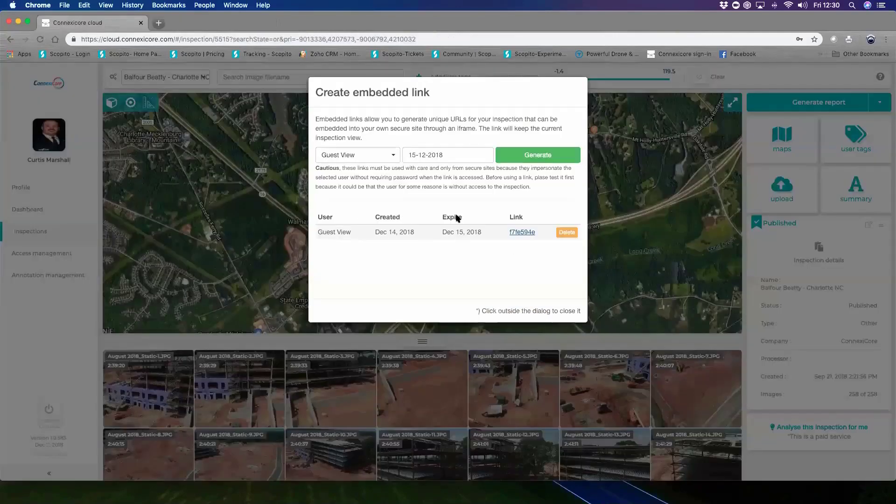
pyautogui.click(566, 233)
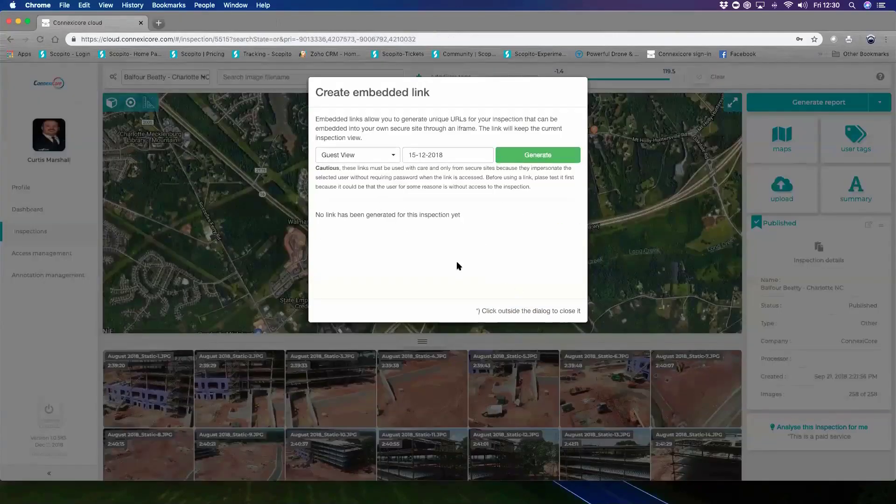
pyautogui.click(231, 243)
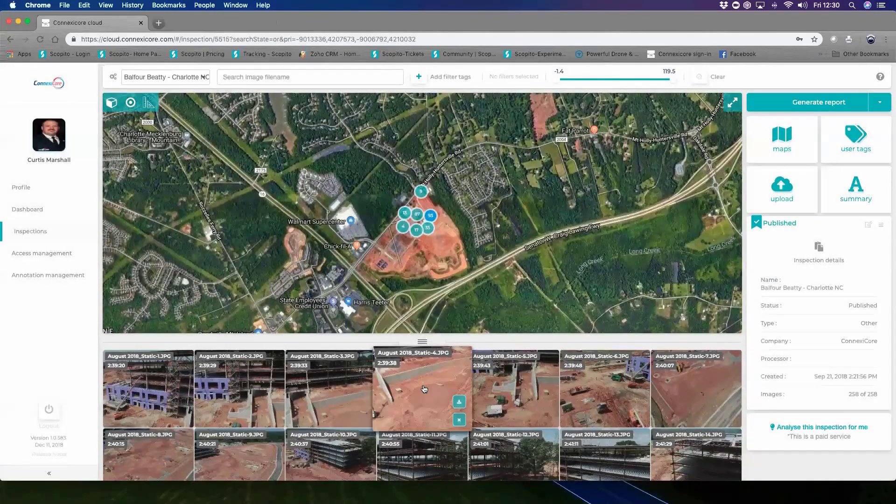
# Open the image August 2018_Static-4.JPG and switch its altitude from metres to feet in the image details.
pyautogui.click(441, 394)
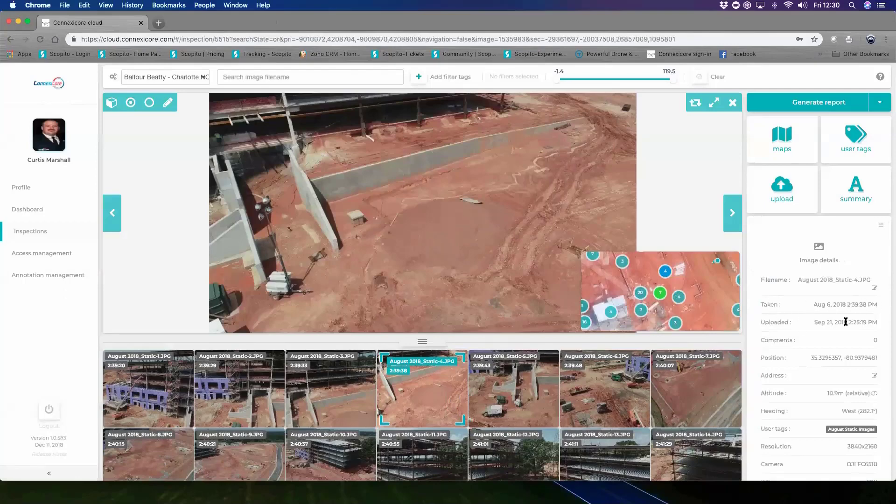
pyautogui.scroll(-3, 830, 375)
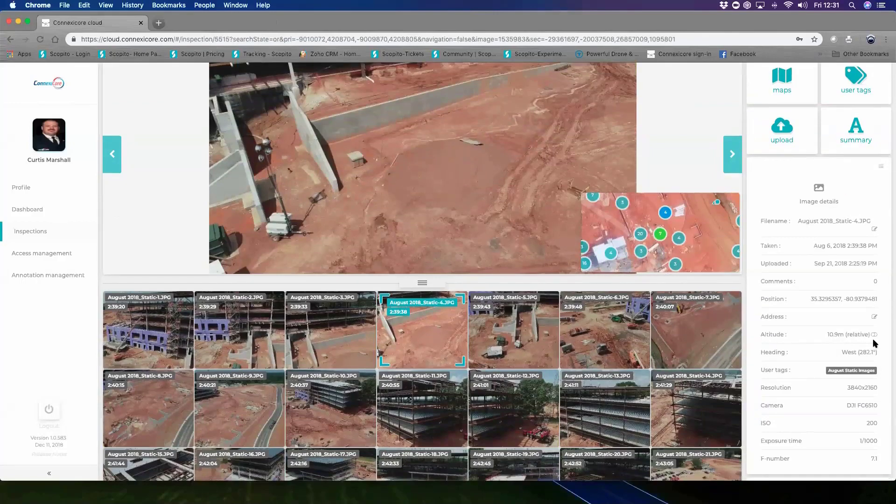
pyautogui.click(874, 335)
pyautogui.scroll(-1, 833, 335)
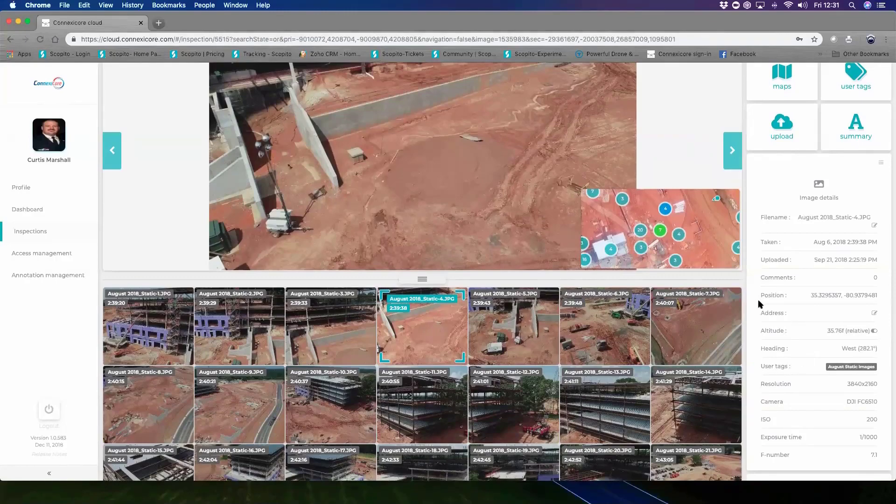
pyautogui.scroll(3, 762, 304)
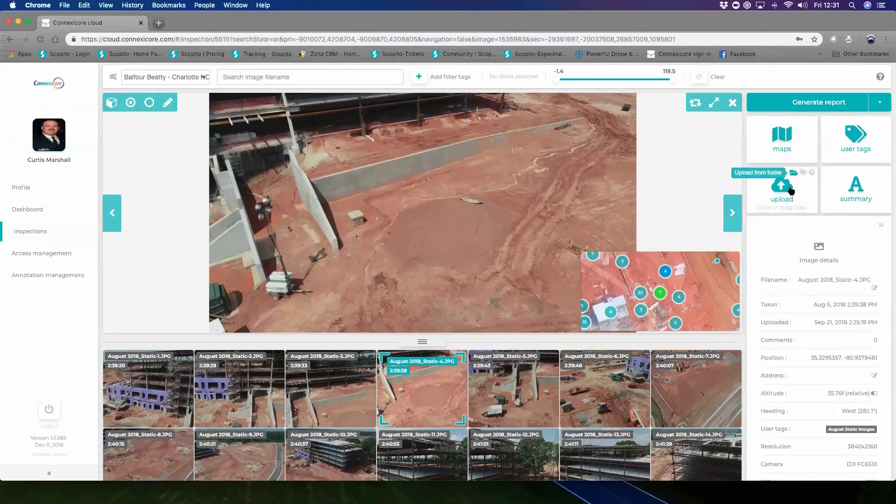
# Start a folder upload of 12/2018 Prog. Images from Dropbox's Balfour Beatty 12/7/2018 Data Files folder, and cancel it at the folder tags.
pyautogui.click(792, 183)
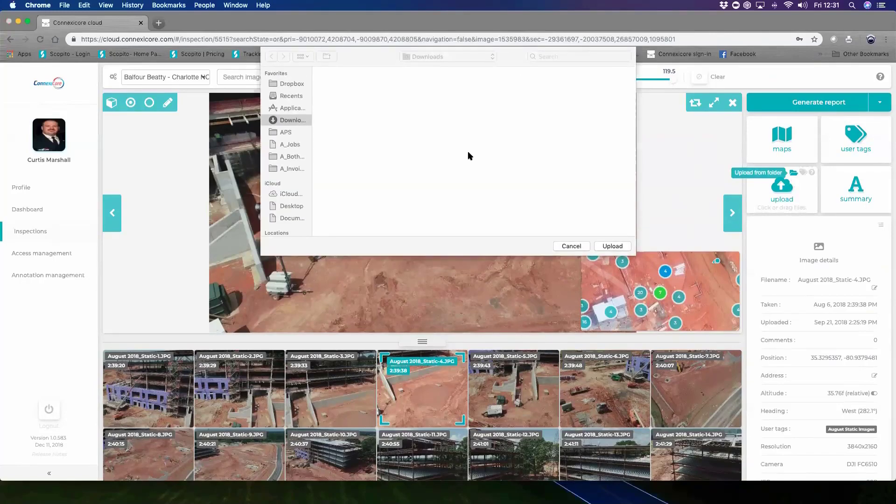
pyautogui.click(291, 156)
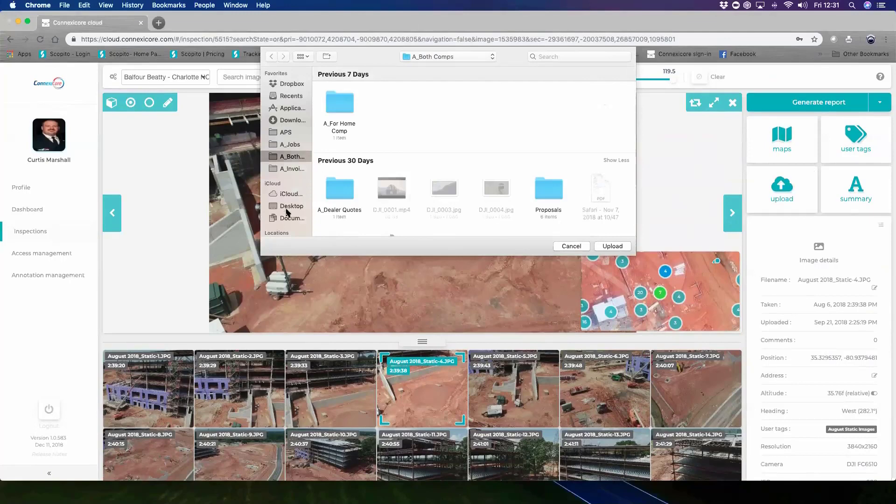
pyautogui.click(291, 84)
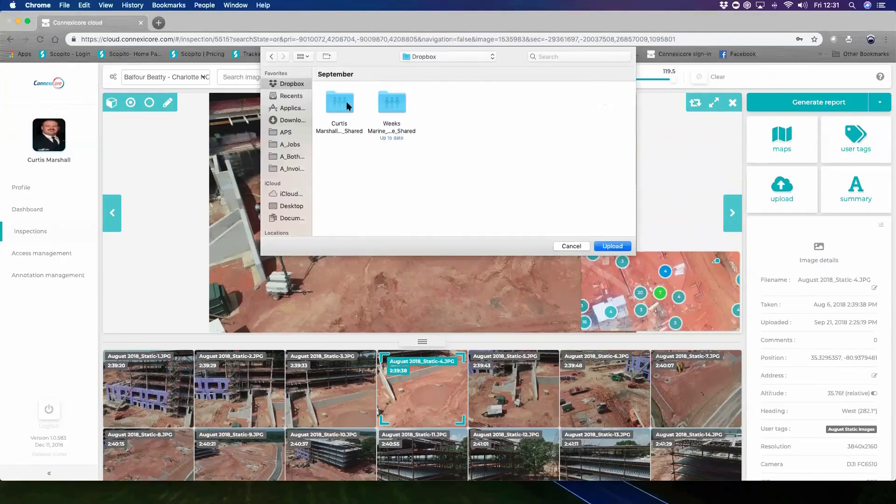
pyautogui.click(340, 103)
pyautogui.doubleClick(340, 105)
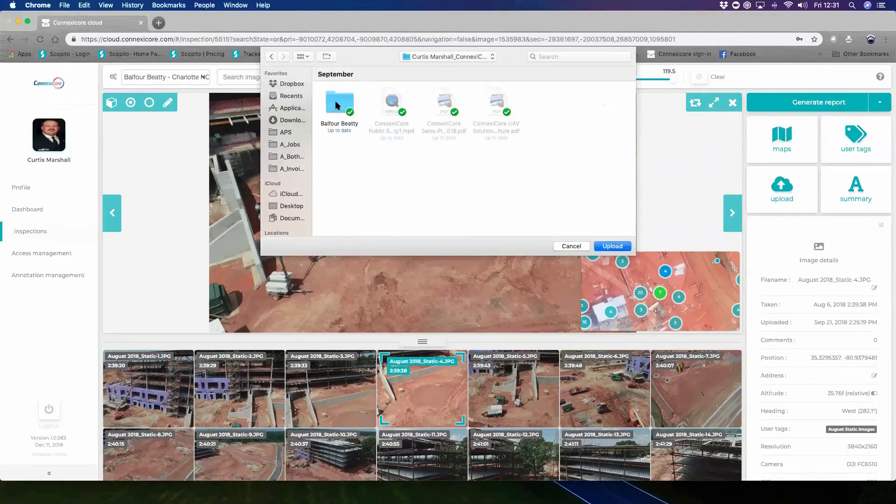
pyautogui.doubleClick(336, 103)
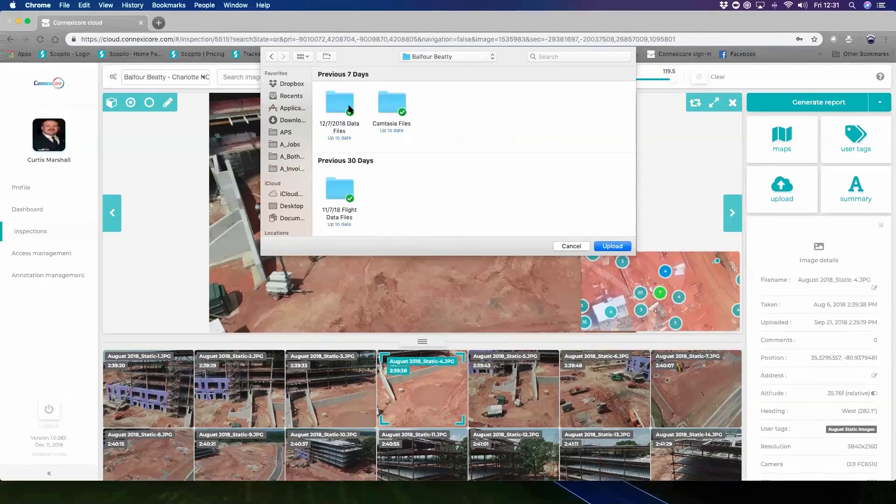
pyautogui.doubleClick(332, 110)
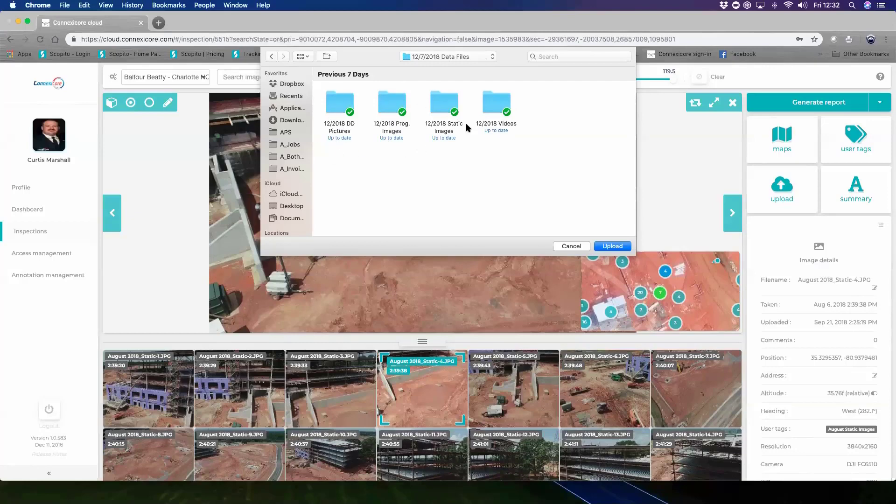
pyautogui.click(391, 104)
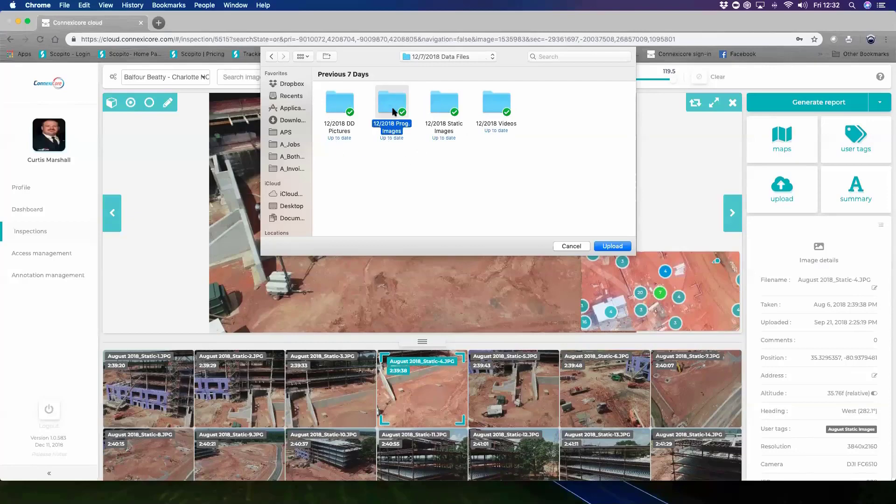
pyautogui.click(608, 246)
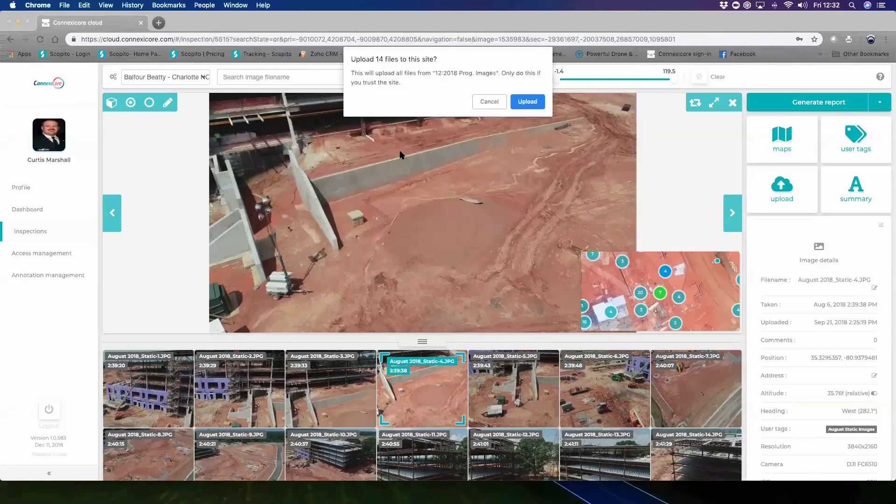
pyautogui.click(530, 105)
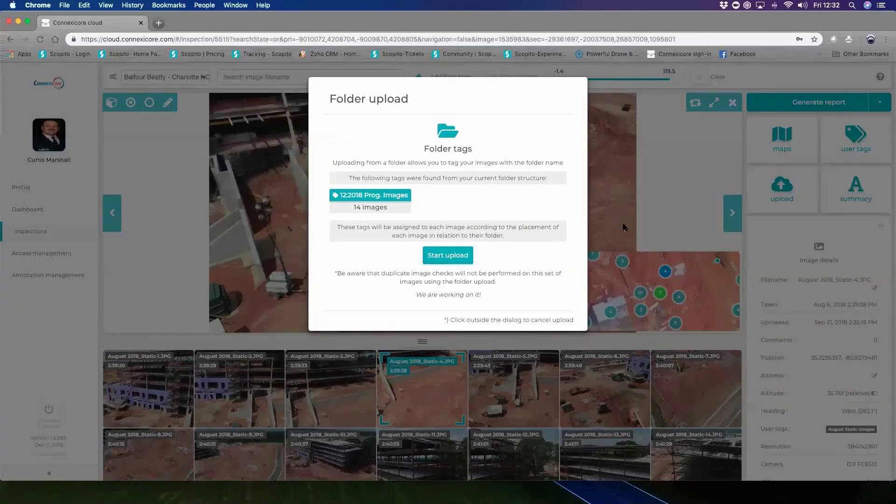
pyautogui.click(670, 259)
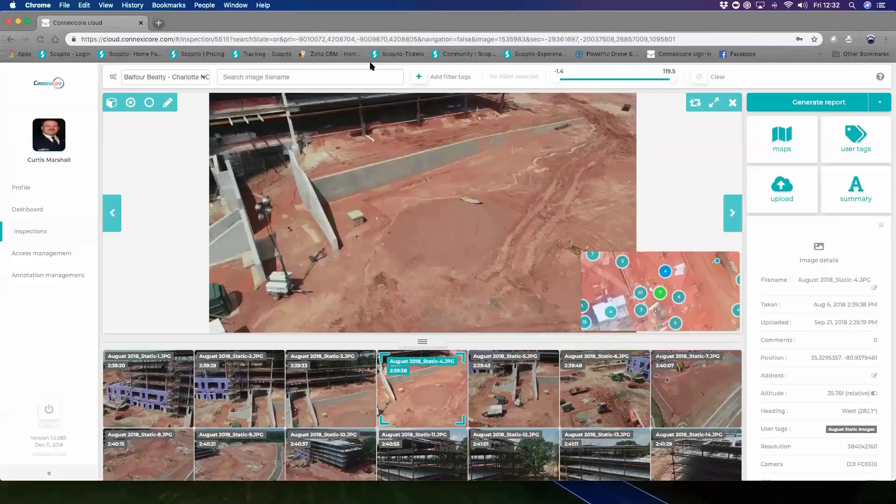
# Filter the inspection's images by the tag 12:2018 Prog. Images and look through the filtered thumbnails.
pyautogui.click(419, 78)
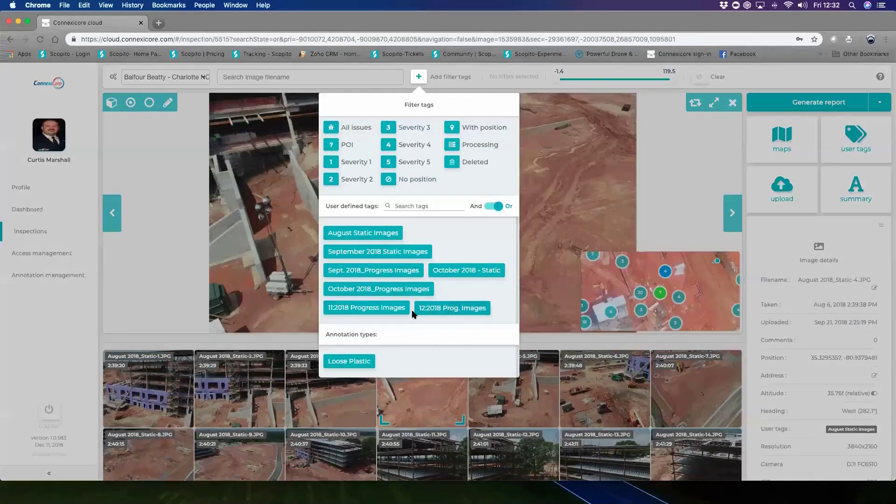
pyautogui.click(443, 312)
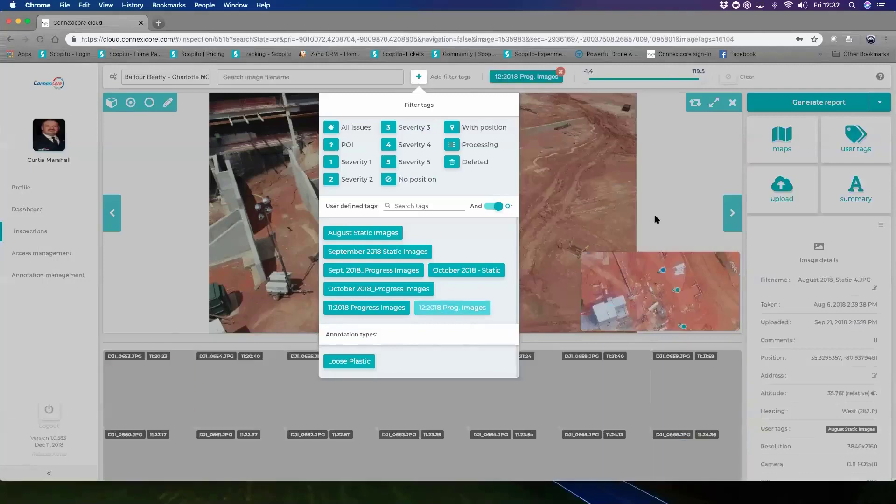
pyautogui.click(656, 219)
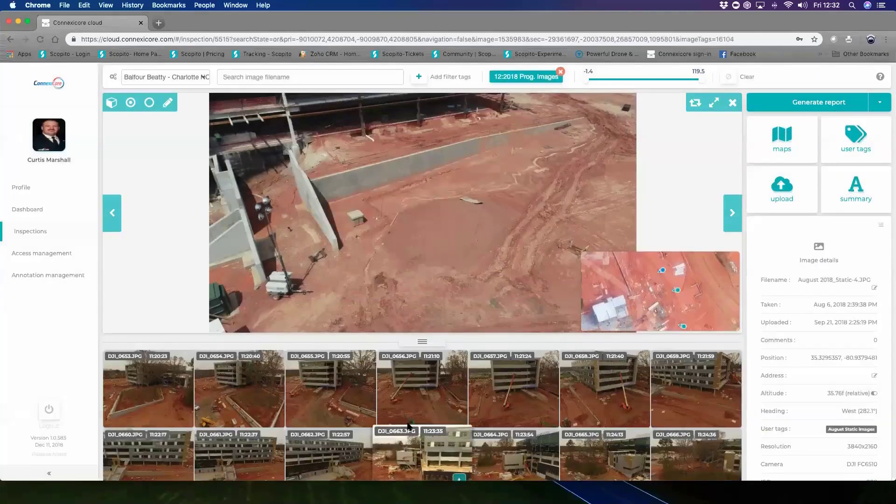
pyautogui.scroll(-3, 407, 426)
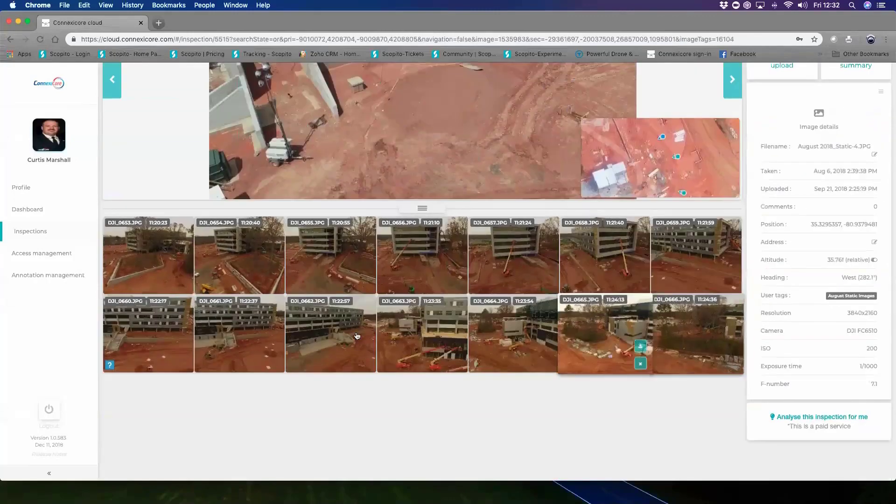
pyautogui.scroll(3, 532, 329)
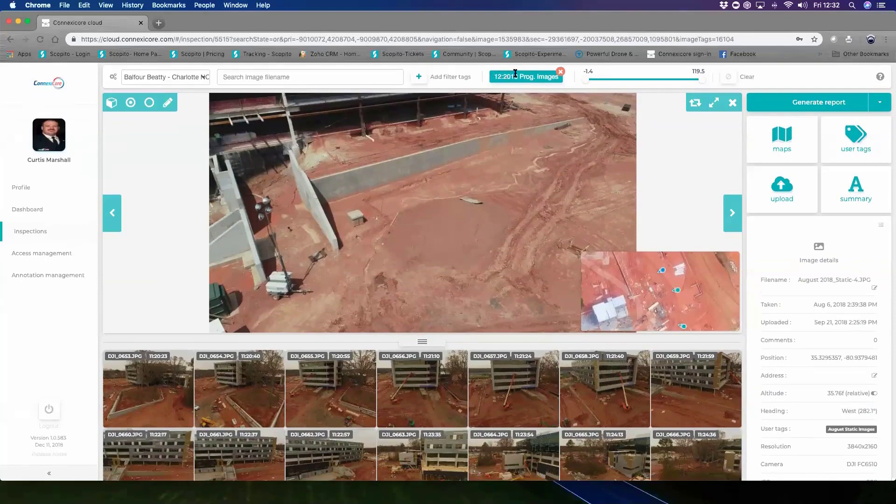
# Add the annotation type Loose Plastic to the image filter, and switch tag matching to And and back to Or.
pyautogui.click(418, 77)
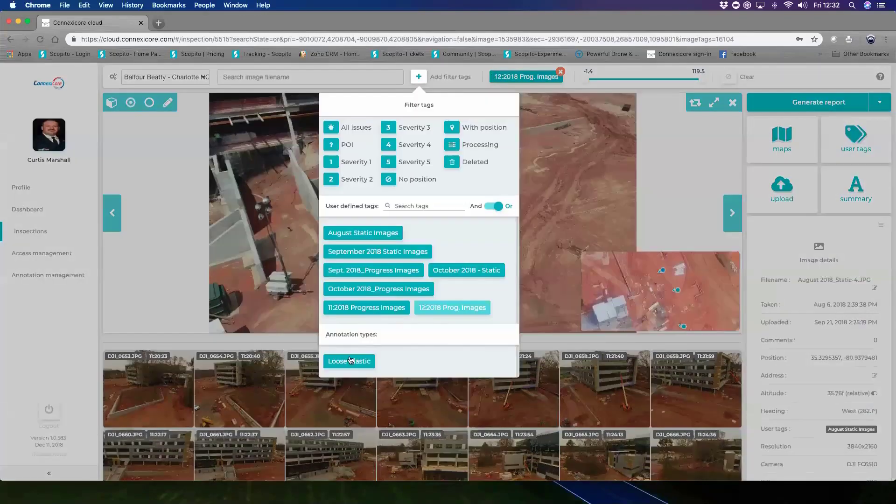
pyautogui.click(351, 365)
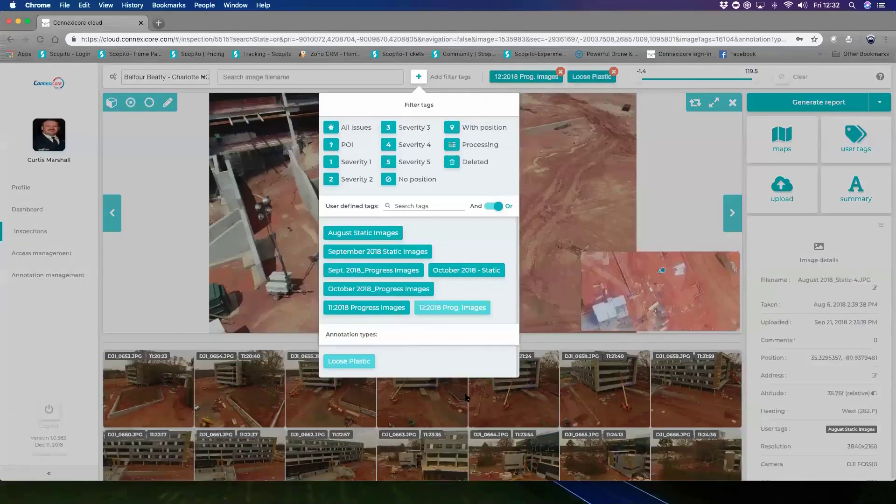
pyautogui.click(495, 207)
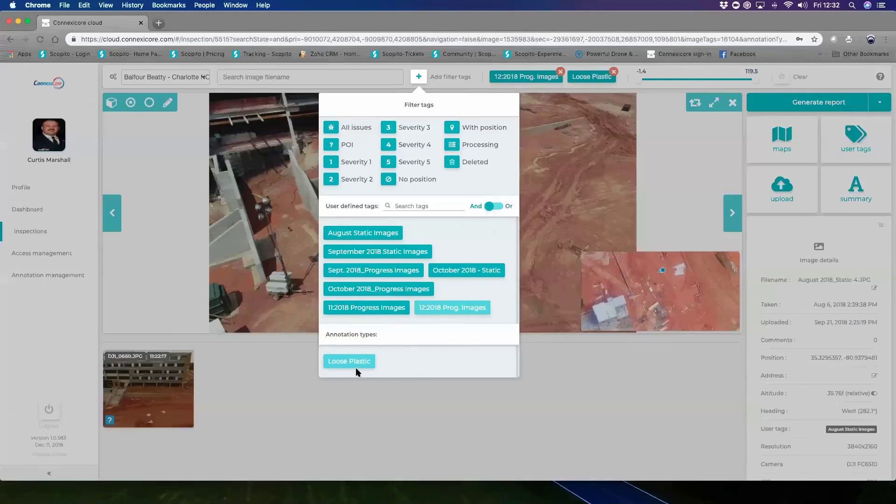
pyautogui.click(489, 208)
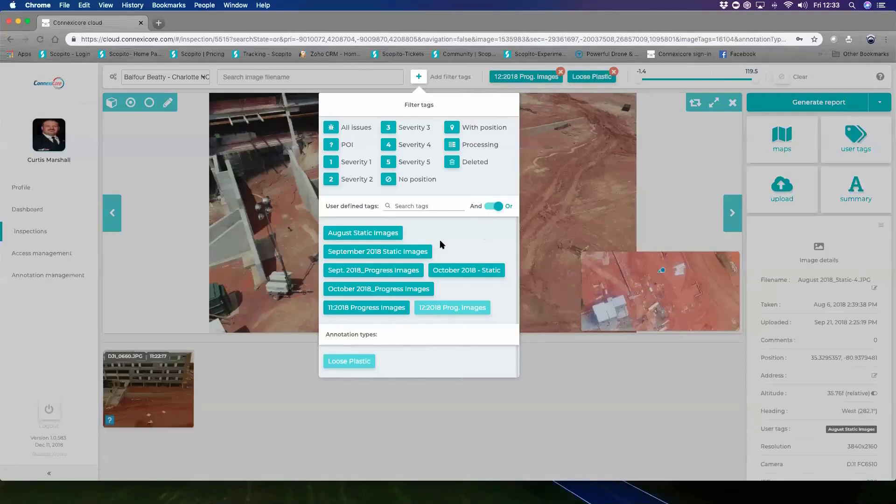
# Open the filtered image DJI_0660.JPG and view its Loose Plastic annotation up close.
pyautogui.scroll(-1, 457, 243)
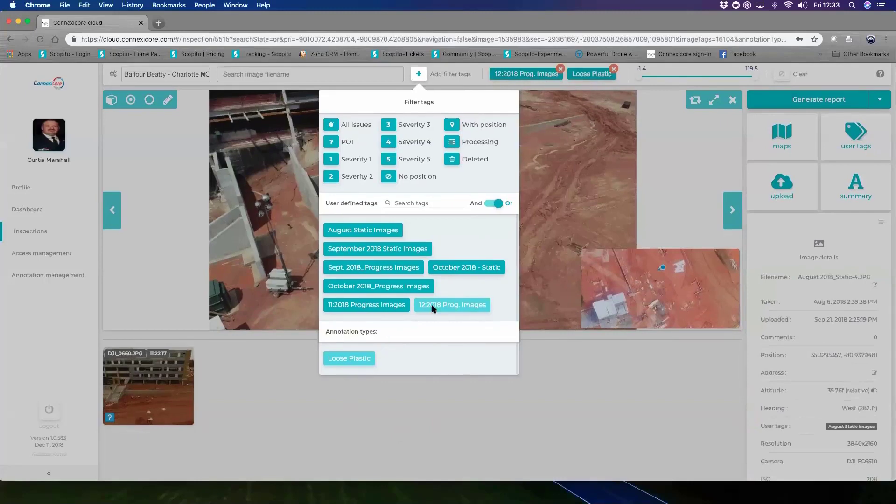
pyautogui.click(124, 395)
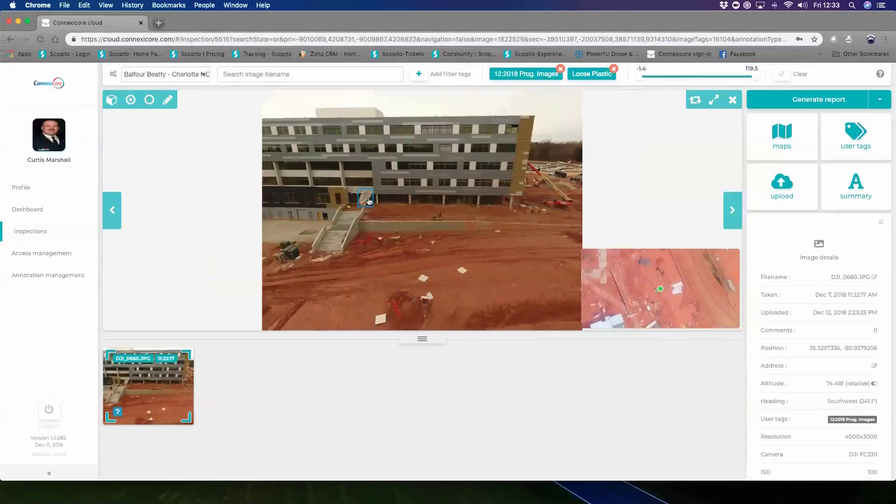
pyautogui.click(368, 201)
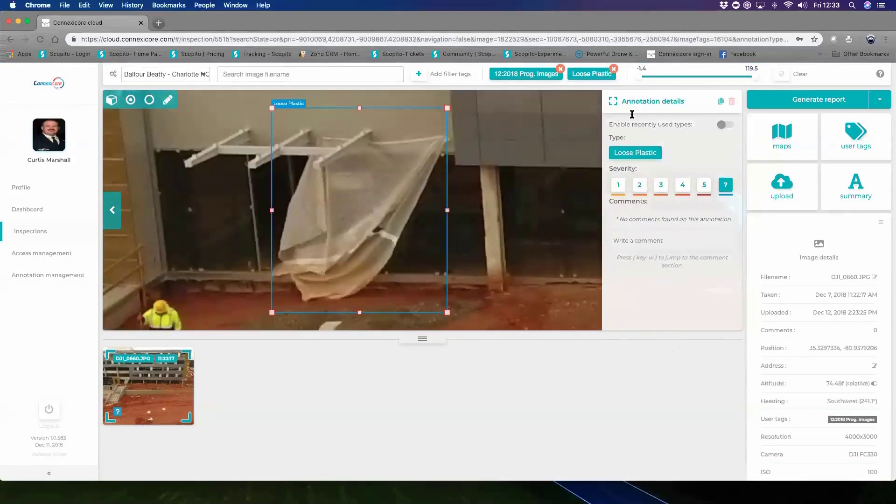
# Remove the Loose Plastic and 12:2018 Prog. Images filters, and open the image October 2018_Static-47.JPG.
pyautogui.click(613, 69)
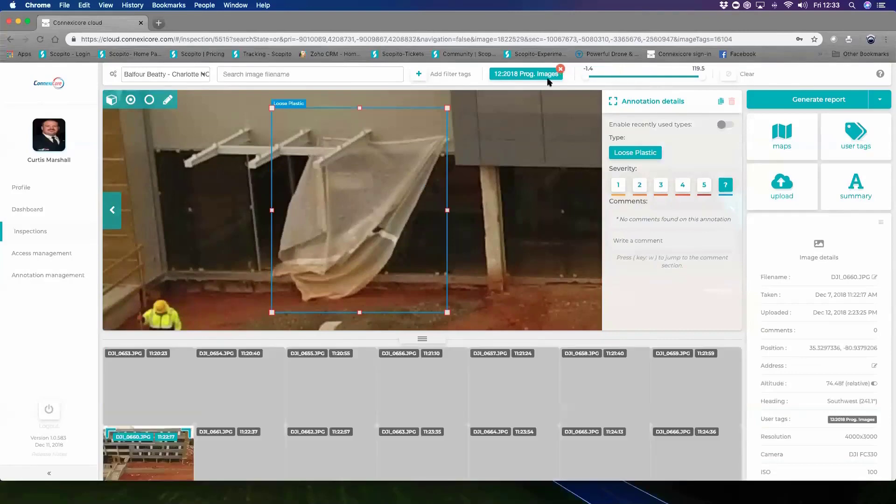
pyautogui.click(561, 69)
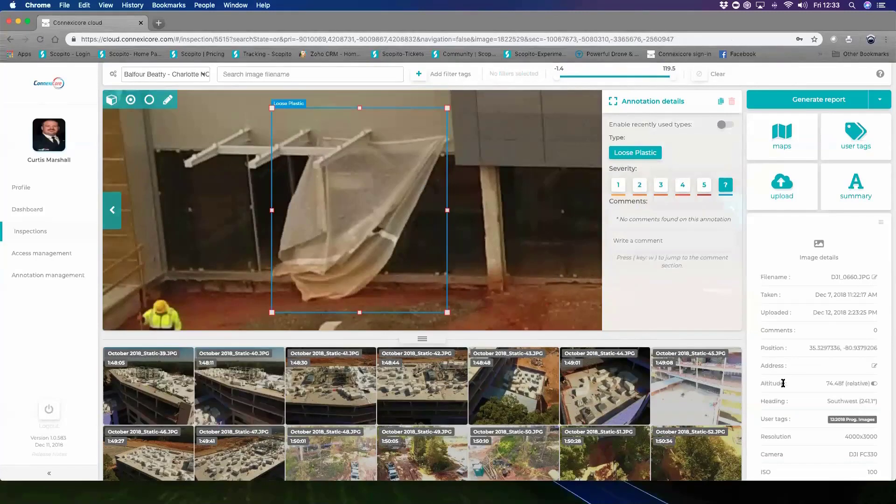
pyautogui.scroll(-1, 783, 383)
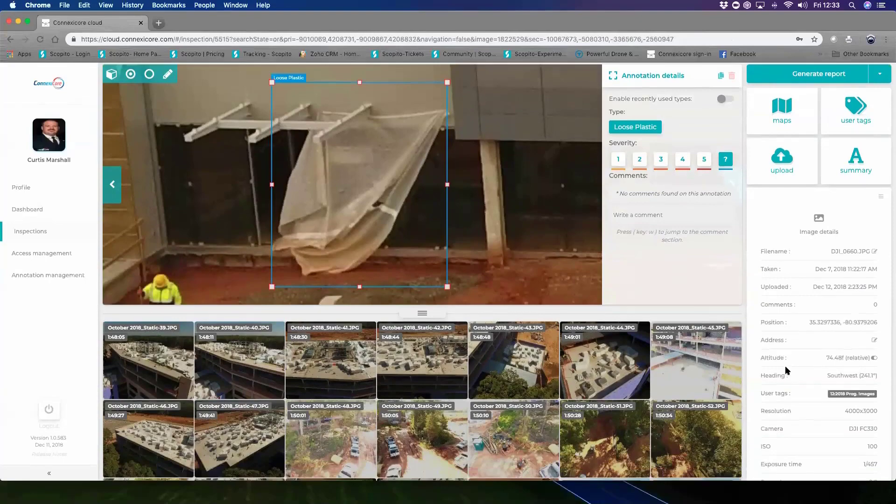
pyautogui.click(254, 445)
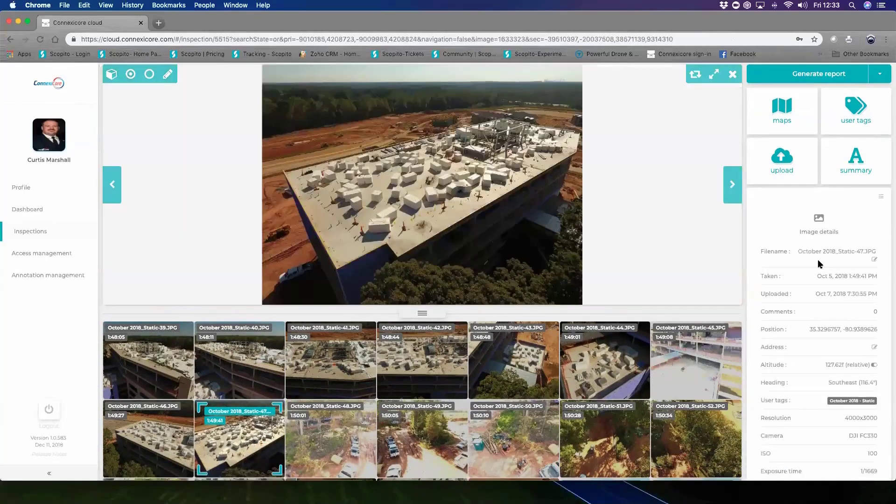
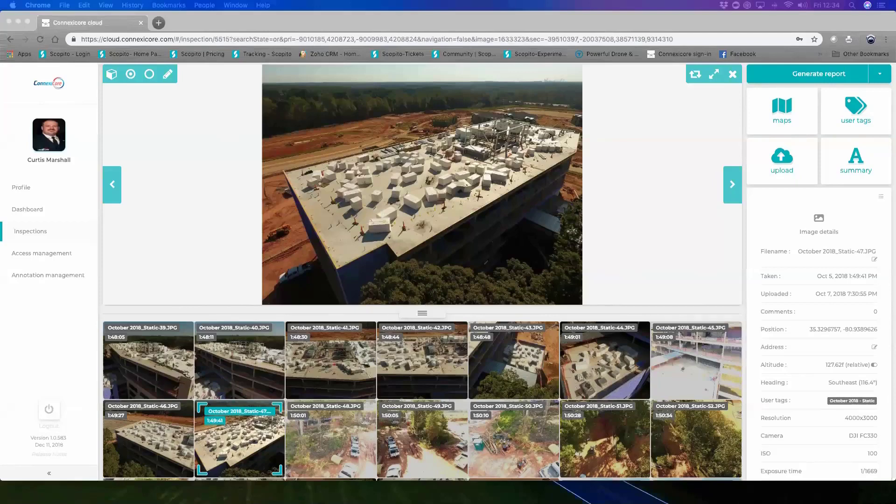
# Return to the inspections list, open the Power Line inspection and look through its image thumbnails.
pyautogui.click(47, 236)
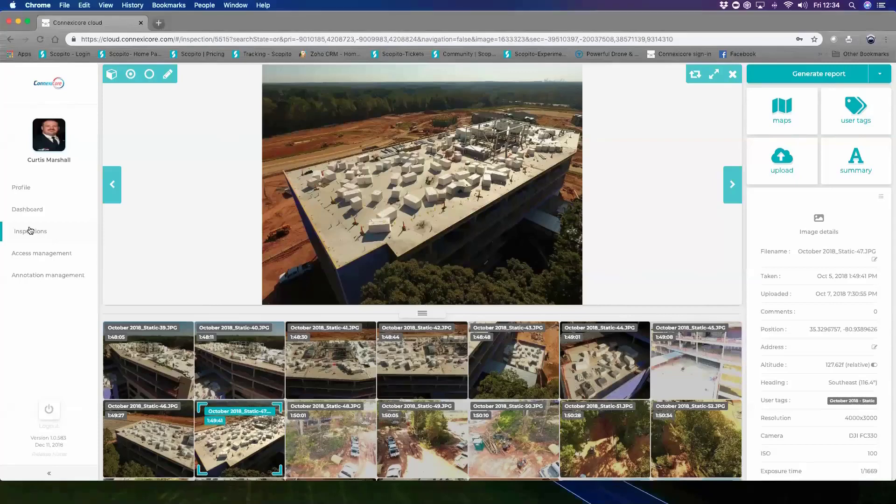
pyautogui.click(31, 231)
pyautogui.scroll(-5, 464, 409)
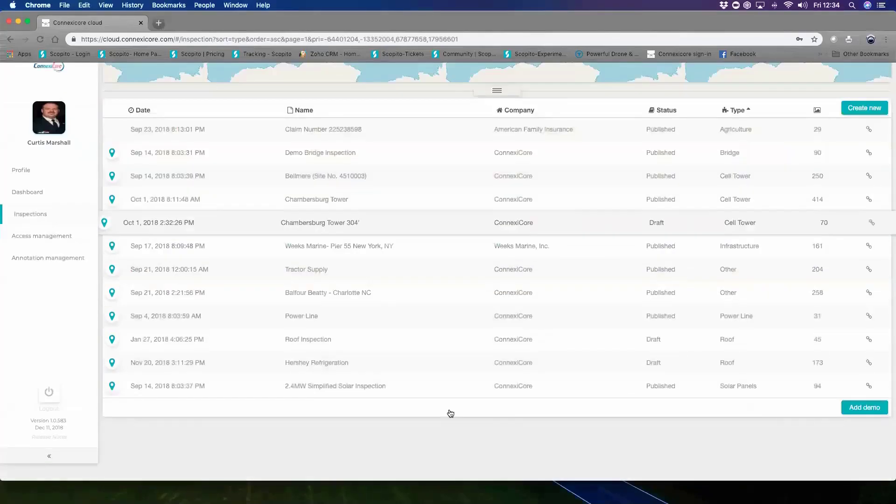
pyautogui.click(553, 337)
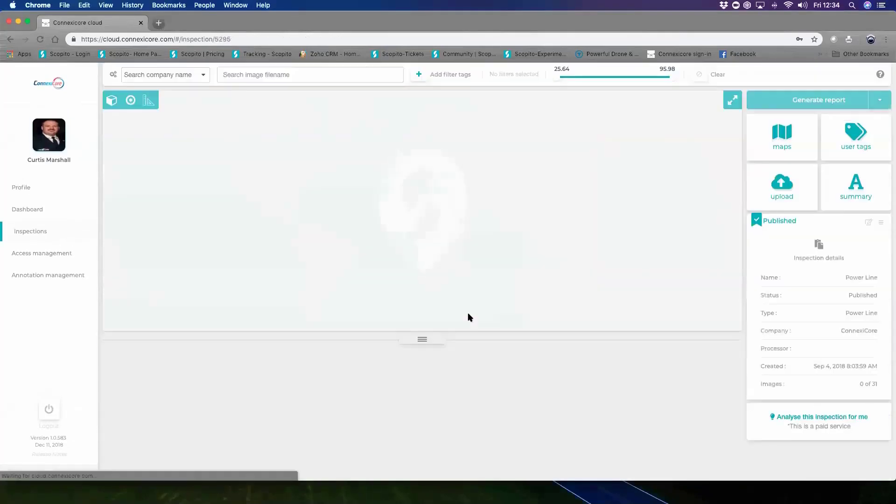
pyautogui.scroll(-5, 396, 262)
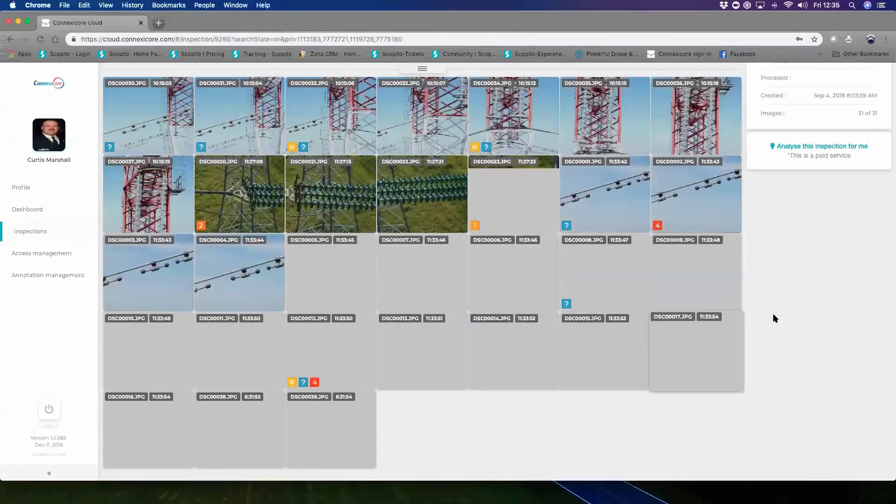
pyautogui.scroll(2, 274, 441)
pyautogui.scroll(1, 274, 441)
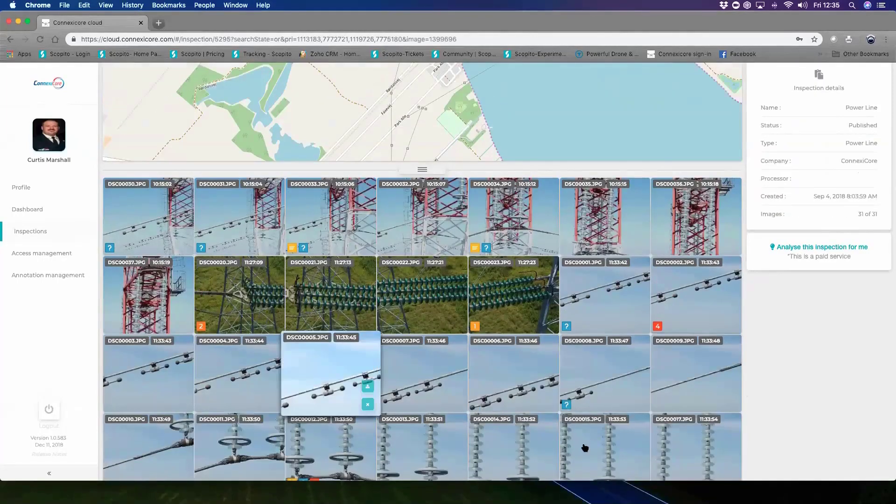
# Open the image DSC00005.JPG, examine the cable surface up close and collapse the overview map.
pyautogui.click(331, 372)
pyautogui.scroll(1, 483, 205)
pyautogui.scroll(3, 458, 230)
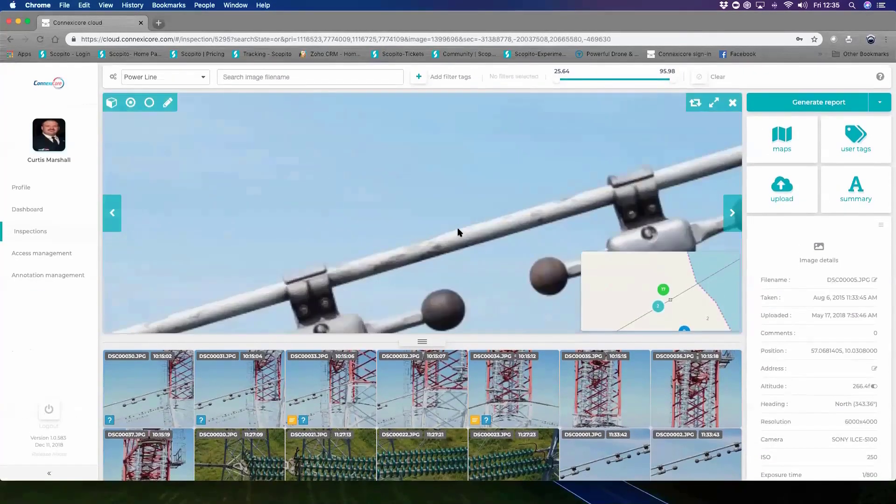
pyautogui.scroll(2, 423, 253)
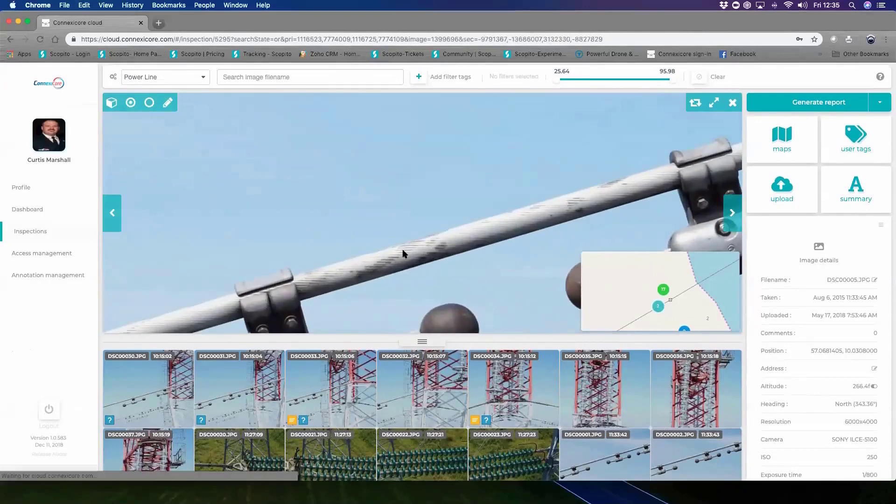
pyautogui.click(733, 325)
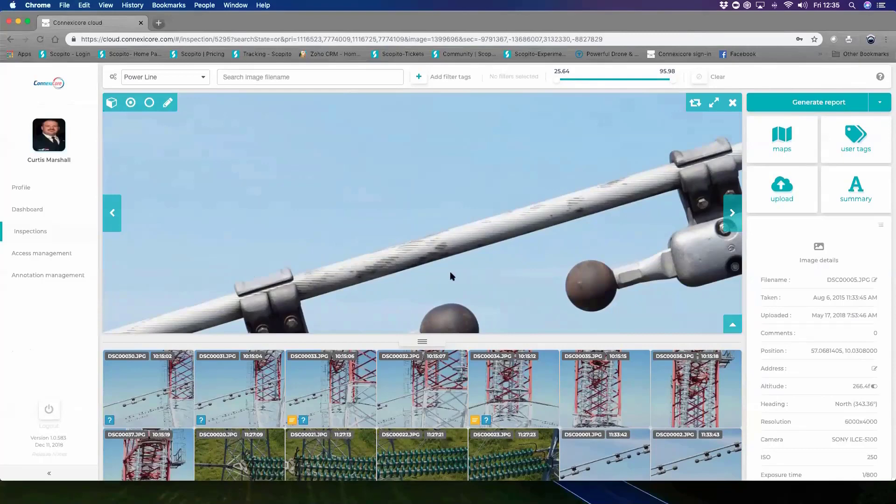
pyautogui.scroll(-2, 460, 266)
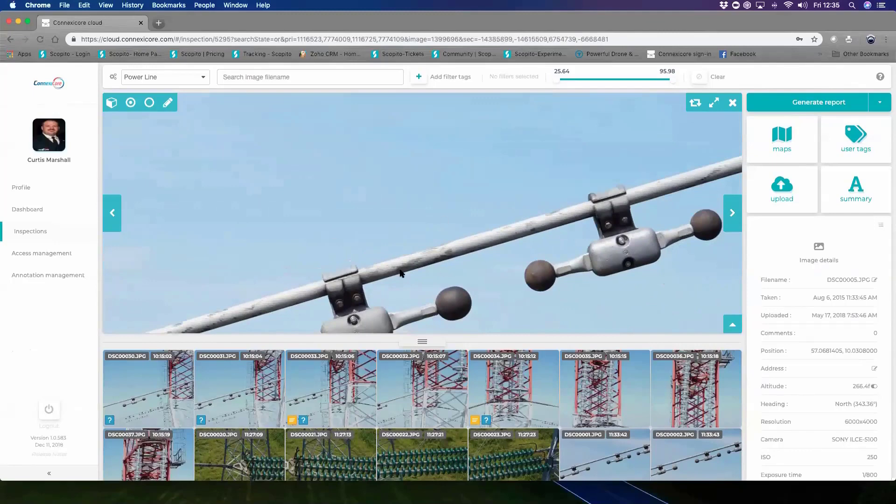
# View the insulator image DSC00021.JPG and open the annotated image DSC00030.JPG.
pyautogui.click(329, 474)
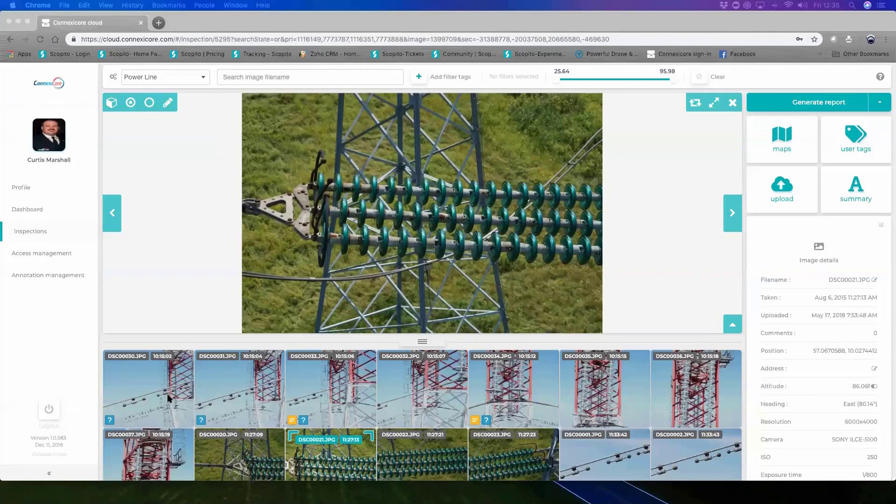
pyautogui.click(200, 398)
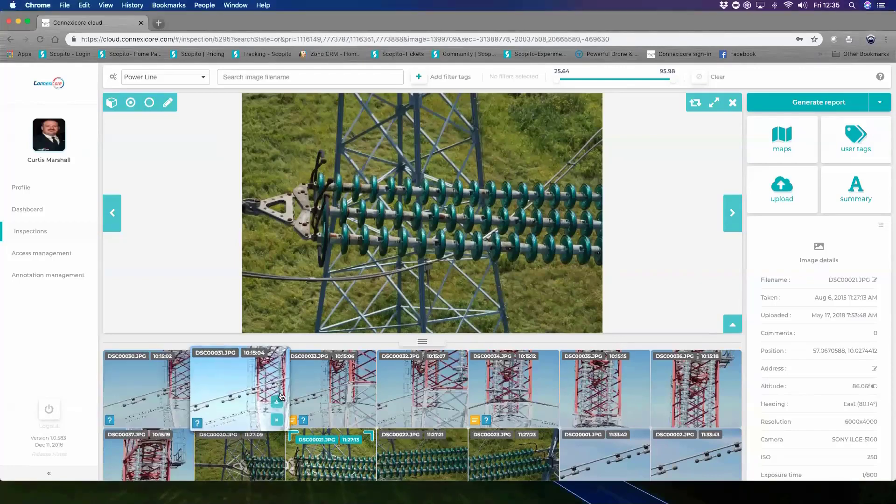
pyautogui.click(183, 394)
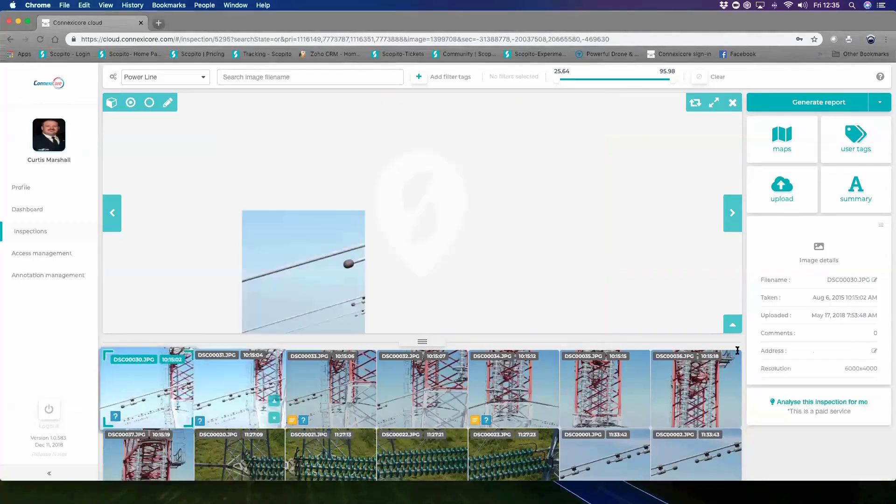
pyautogui.scroll(2, 809, 320)
pyautogui.scroll(-3, 766, 296)
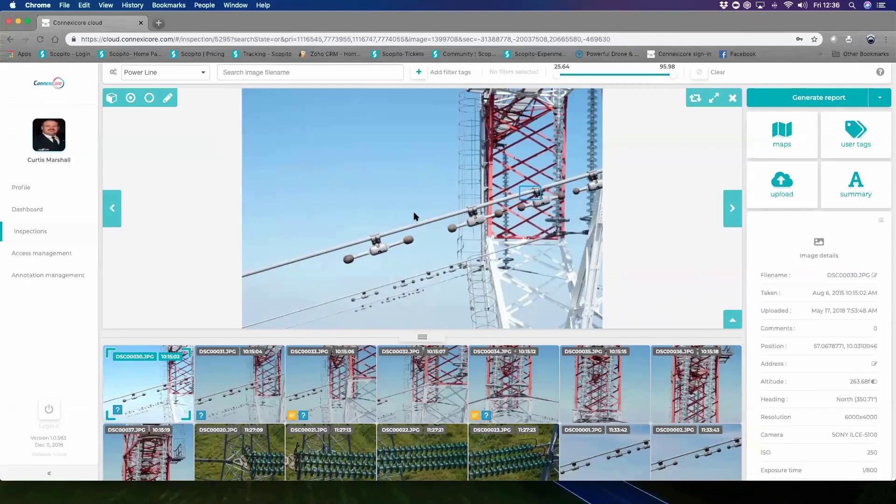
# Open the Lightning strike annotation on DSC00030.JPG, examine the marked cable and clamp, and return to the full image.
pyautogui.click(530, 195)
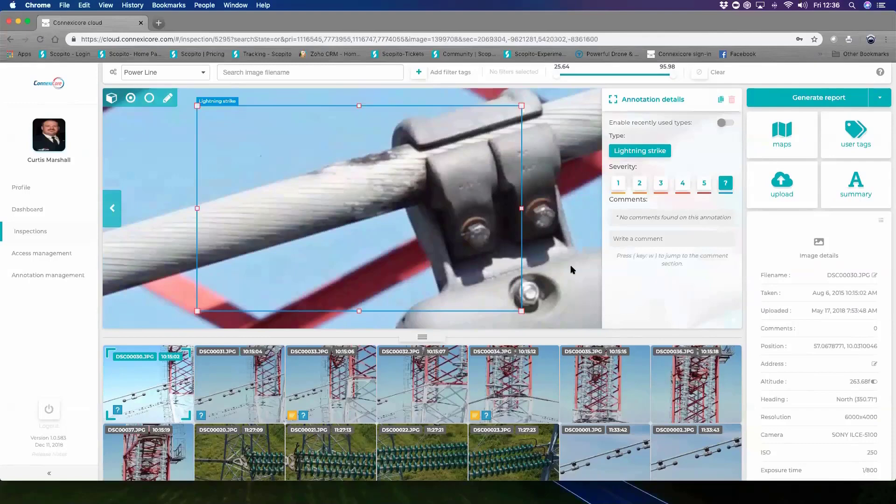
pyautogui.scroll(-2, 572, 270)
pyautogui.scroll(-2, 473, 227)
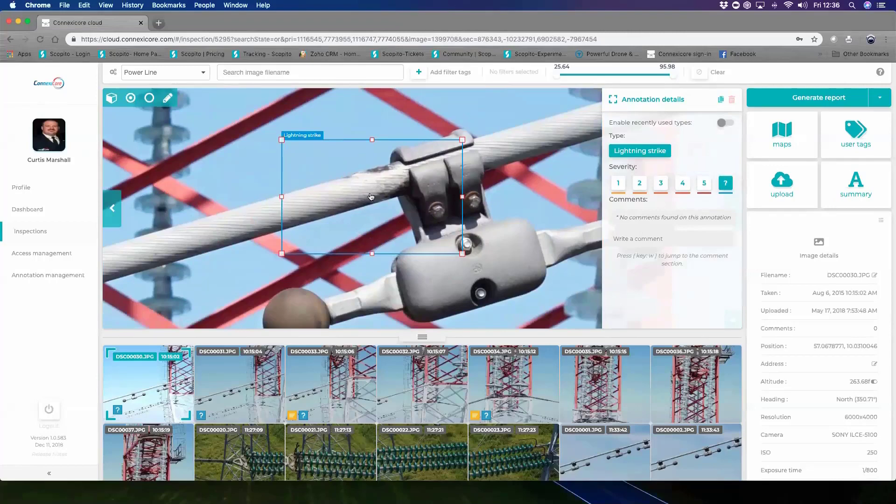
pyautogui.moveTo(372, 220); pyautogui.dragTo(374, 205)
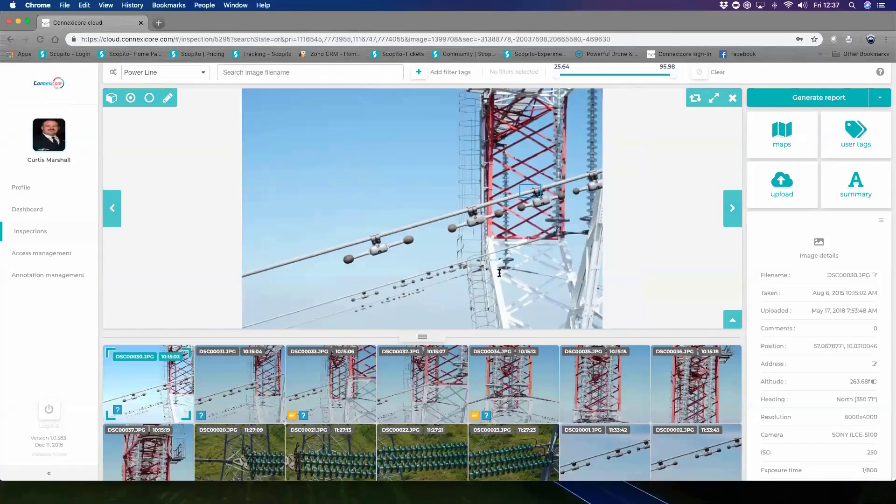
# Open the image DSC00035.JPG and examine the clamp on the ring around the lower insulator discs.
pyautogui.click(585, 400)
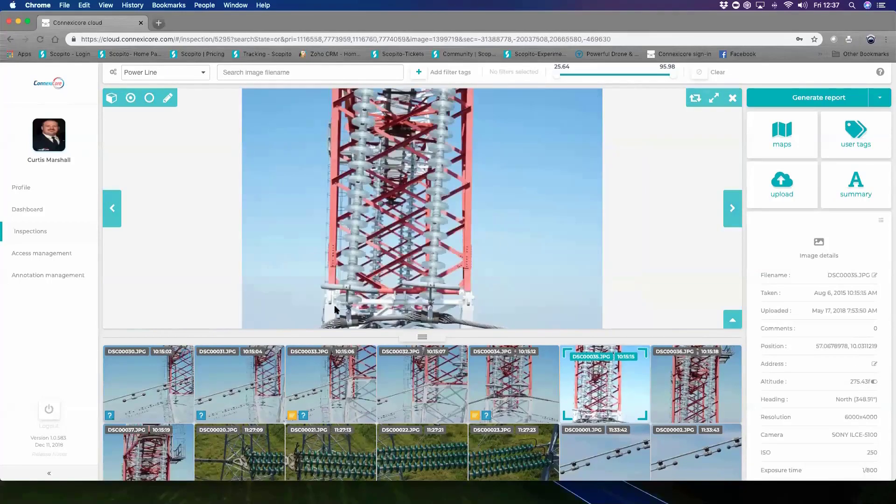
pyautogui.scroll(3, 369, 298)
pyautogui.moveTo(377, 301); pyautogui.dragTo(351, 228)
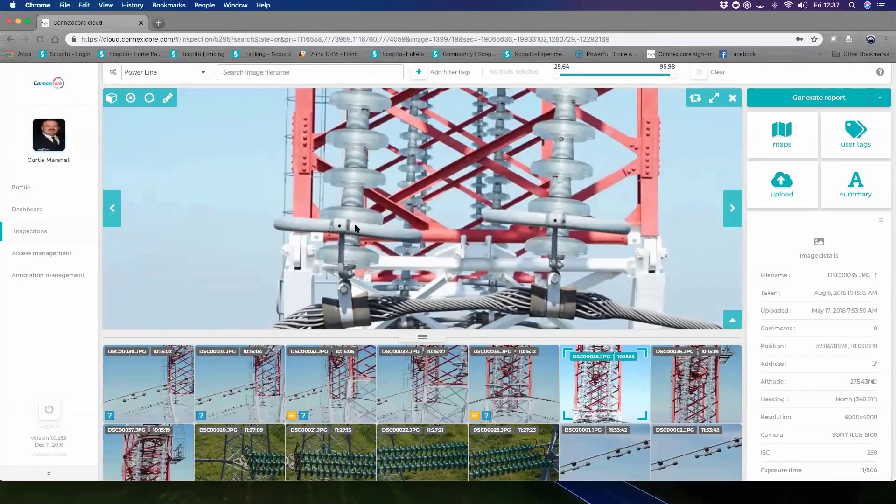
pyautogui.scroll(3, 352, 229)
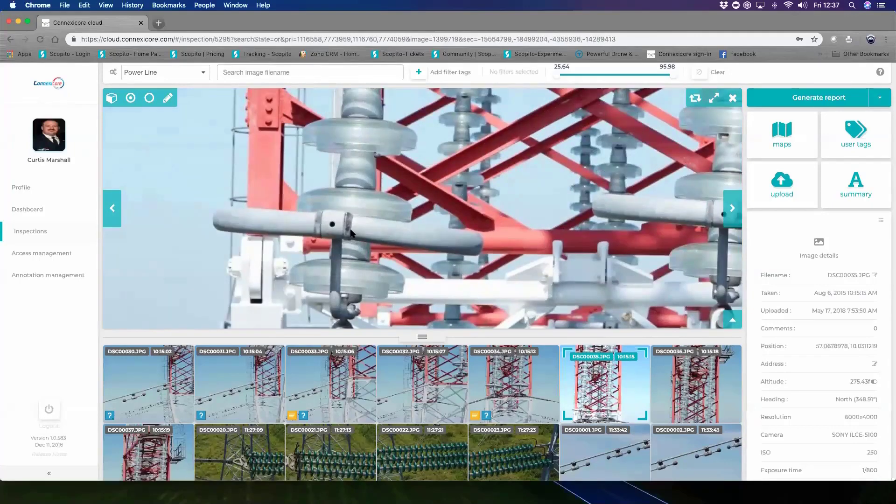
pyautogui.scroll(3, 351, 232)
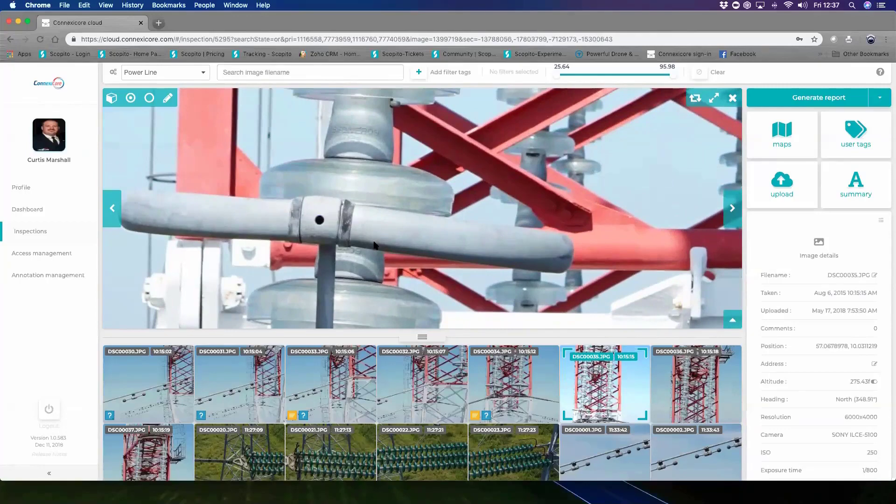
pyautogui.scroll(-2, 375, 245)
# Draw an annotation box around the clamp on the left insulator ring and assign it a new Power lines type named Other.
pyautogui.click(168, 97)
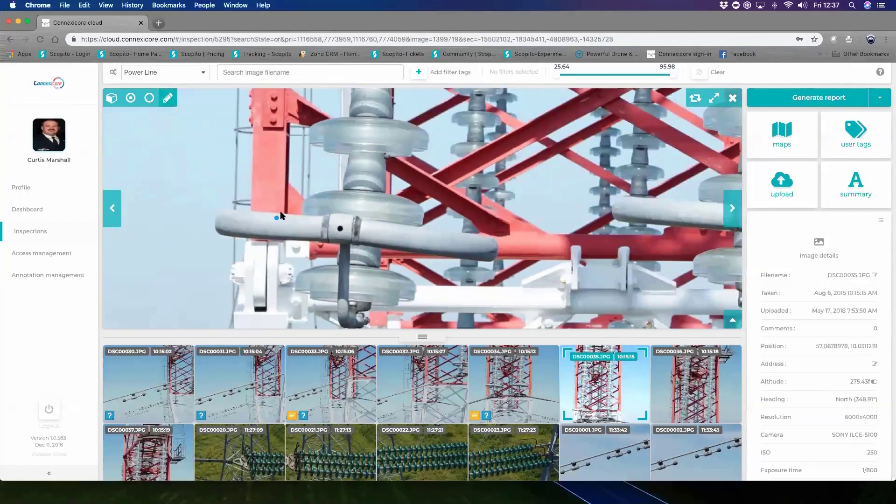
pyautogui.moveTo(276, 182); pyautogui.dragTo(333, 219)
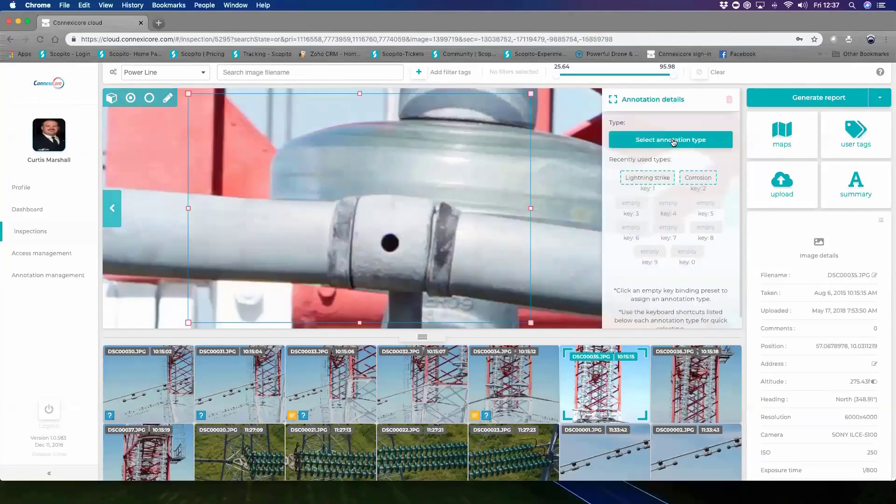
pyautogui.click(633, 201)
pyautogui.click(423, 185)
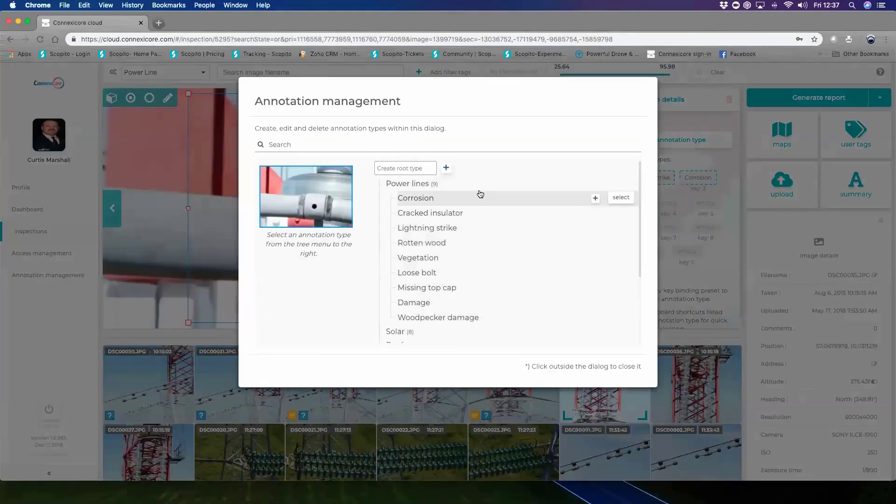
pyautogui.click(595, 185)
pyautogui.write('Other')
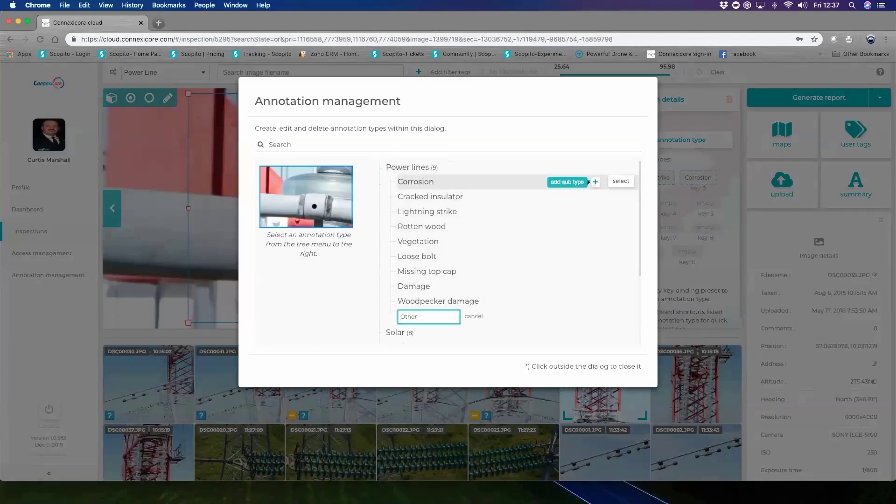
pyautogui.press('Return')
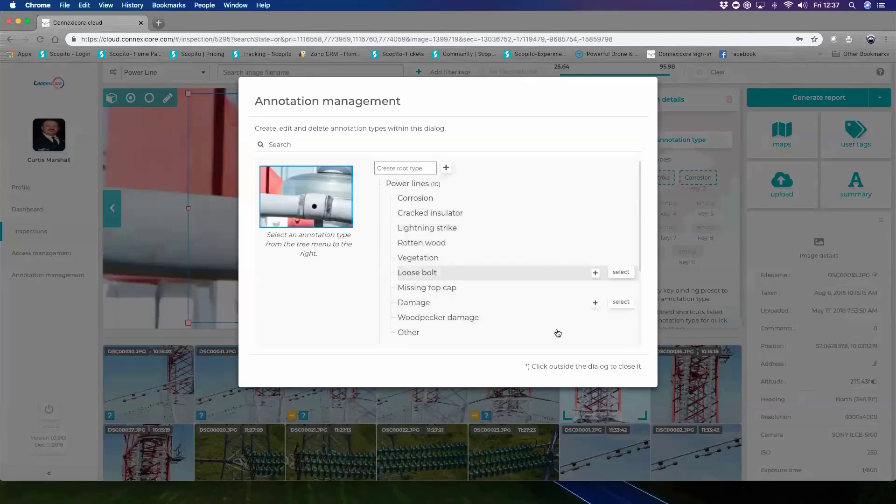
pyautogui.click(622, 332)
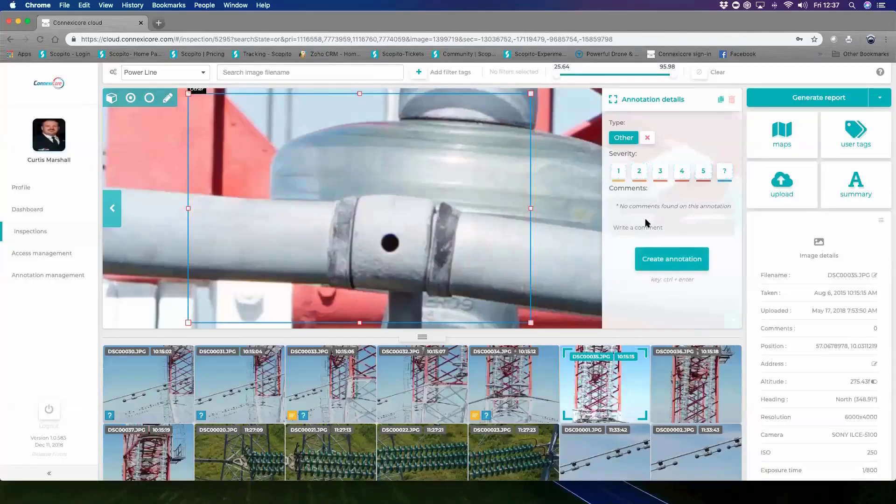
# Add the comment "Appears Coronal Ring is Loose", set the severity to ?, and create the annotation.
pyautogui.click(635, 227)
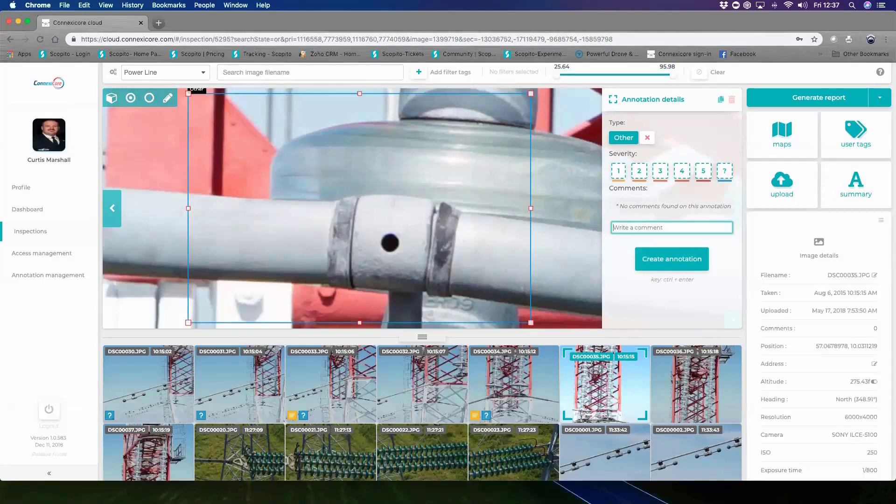
pyautogui.write('Appears Coron')
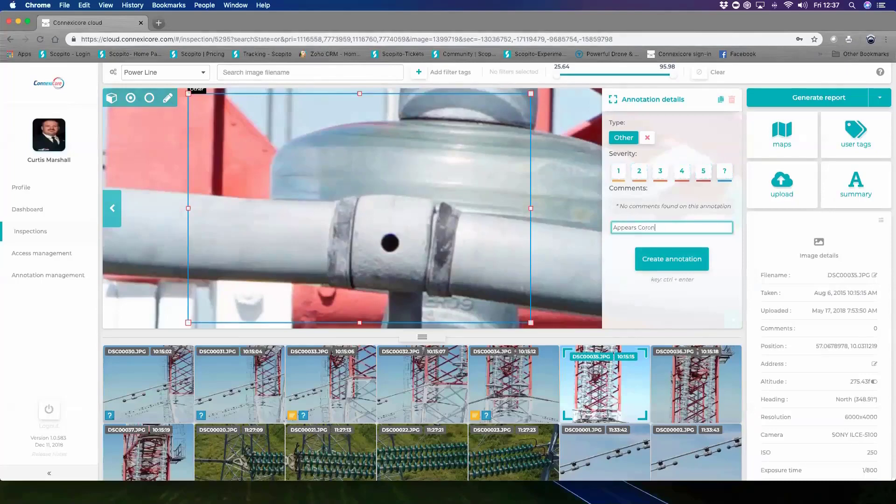
pyautogui.write('al Ring is Loose')
pyautogui.press('Return')
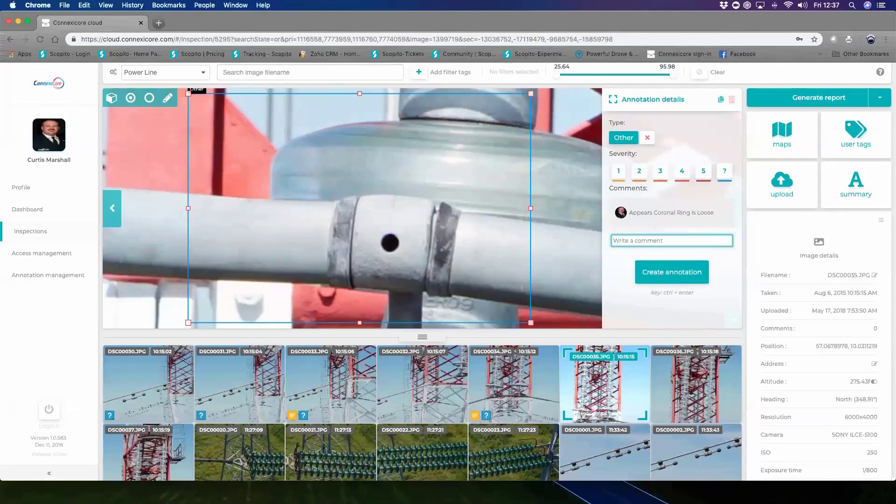
pyautogui.click(725, 171)
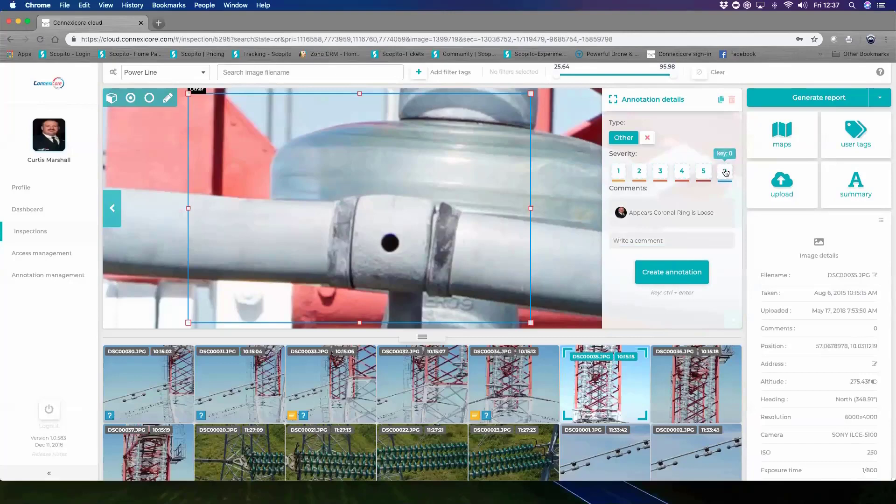
pyautogui.click(677, 272)
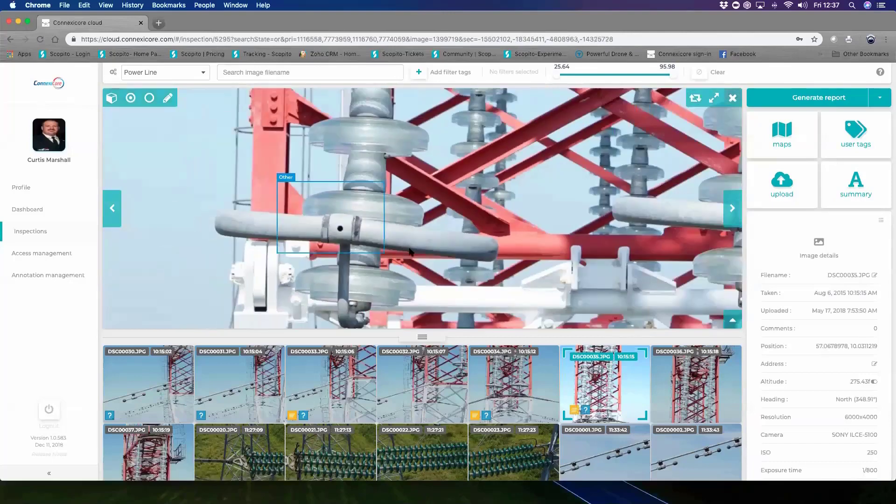
# Examine the right insulator string in DSC00035.JPG, including the ring clamp and the embossed marking on the insulator cap.
pyautogui.moveTo(398, 169); pyautogui.dragTo(398, 179)
pyautogui.moveTo(604, 252); pyautogui.dragTo(473, 215)
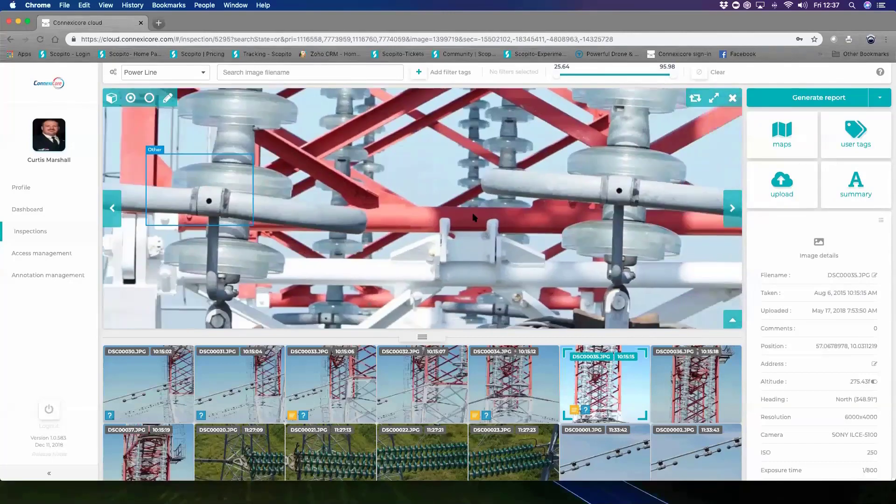
pyautogui.moveTo(546, 205); pyautogui.dragTo(437, 228)
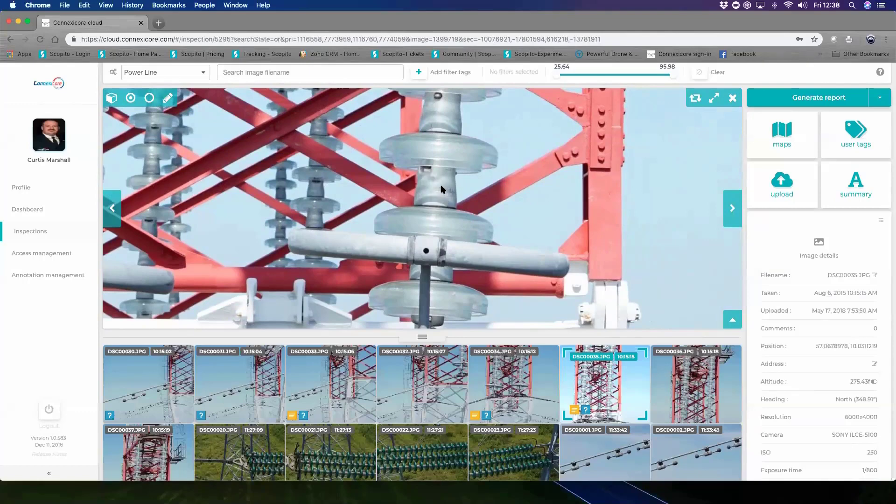
pyautogui.scroll(3, 440, 186)
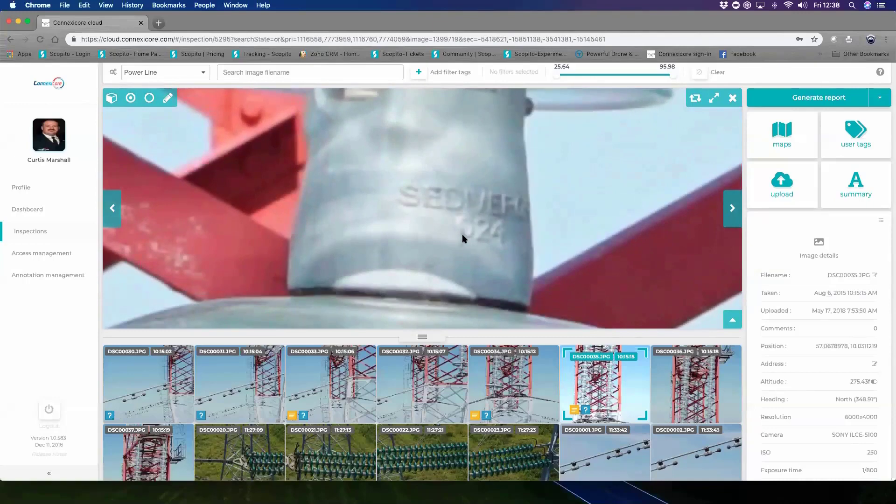
pyautogui.scroll(-2, 462, 231)
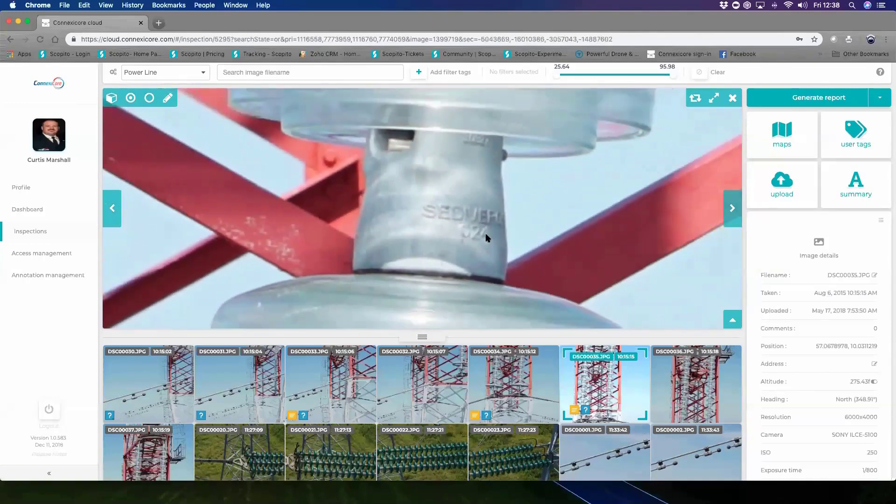
pyautogui.moveTo(469, 132); pyautogui.dragTo(453, 148)
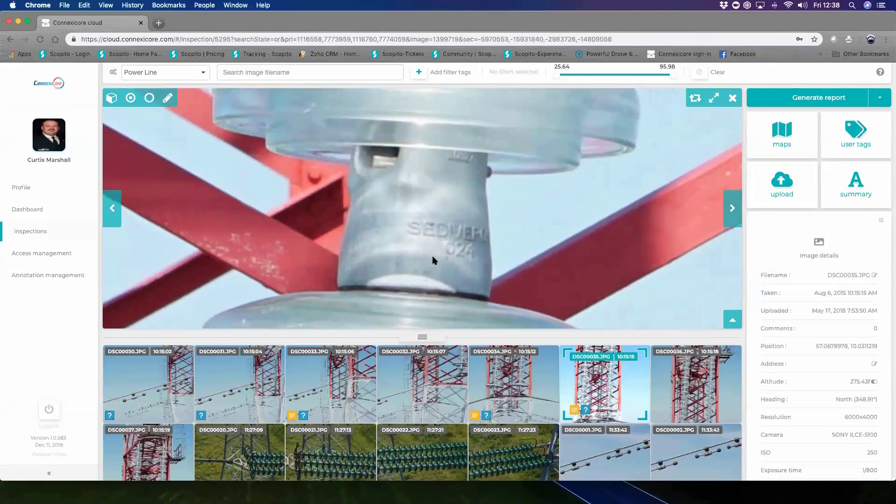
pyautogui.scroll(-3, 432, 260)
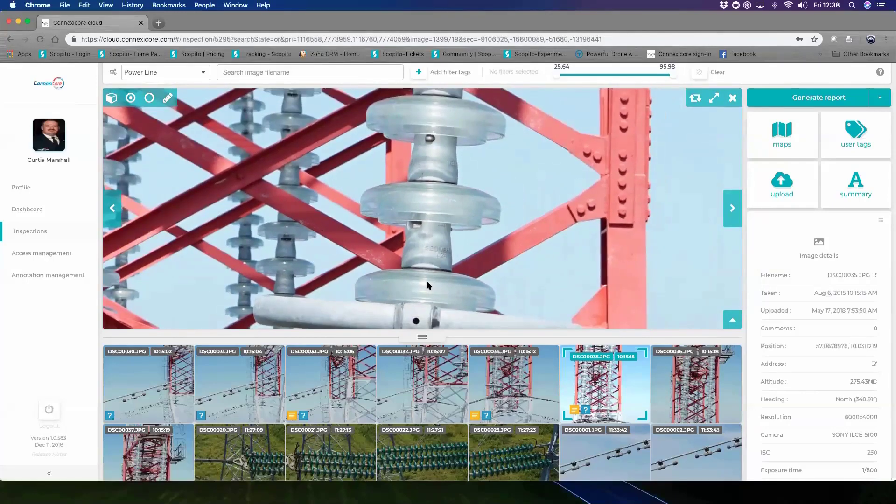
# Inspect the cable and its clamps beneath both insulator strings, and return to the full image.
pyautogui.scroll(-3, 428, 283)
pyautogui.moveTo(252, 241); pyautogui.dragTo(378, 224)
pyautogui.moveTo(316, 233); pyautogui.dragTo(412, 194)
pyautogui.moveTo(412, 300); pyautogui.dragTo(415, 229)
pyautogui.moveTo(694, 302); pyautogui.dragTo(579, 256)
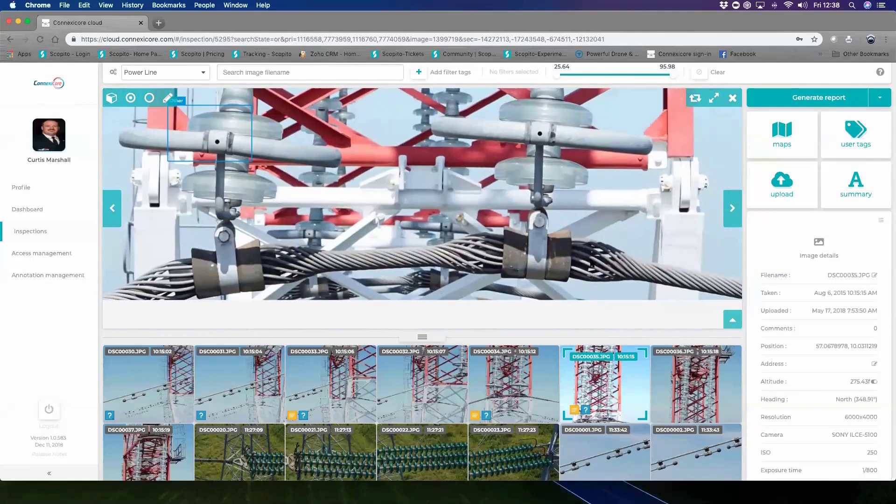
pyautogui.moveTo(226, 280); pyautogui.dragTo(337, 230)
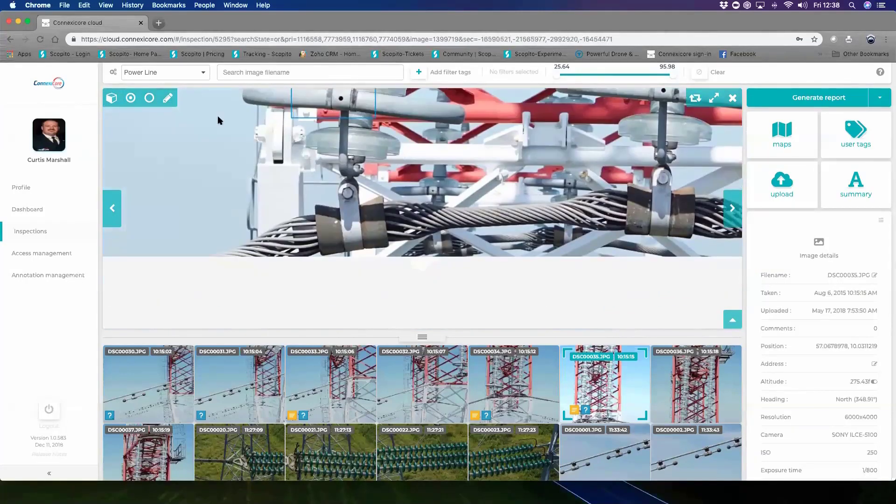
pyautogui.click(130, 98)
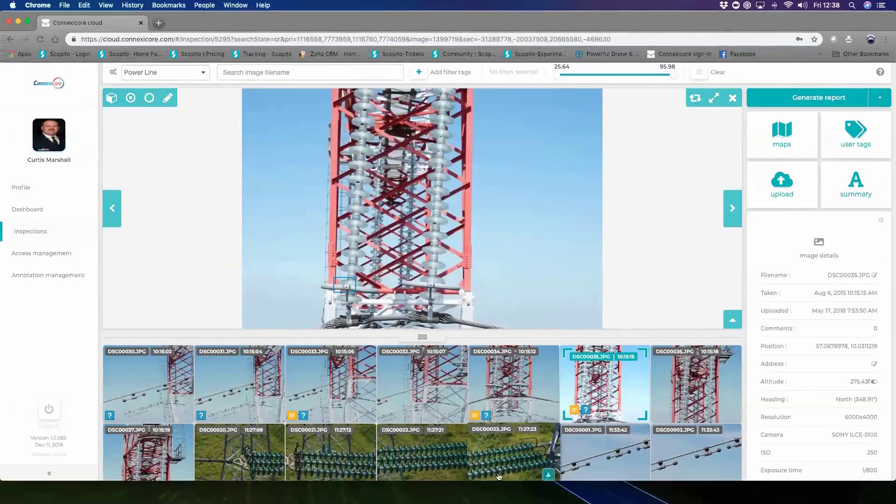
# Open the images DSC00023.JPG and DSC00020.JPG and examine the rust on bolt annotations on the triangular connector plate in DSC00020.JPG.
pyautogui.click(513, 455)
pyautogui.click(214, 455)
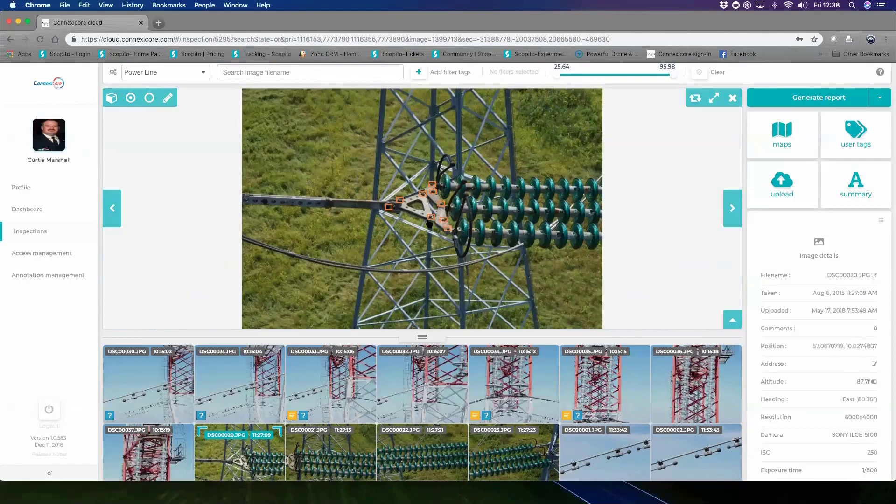
pyautogui.scroll(1, 428, 218)
pyautogui.scroll(5, 428, 218)
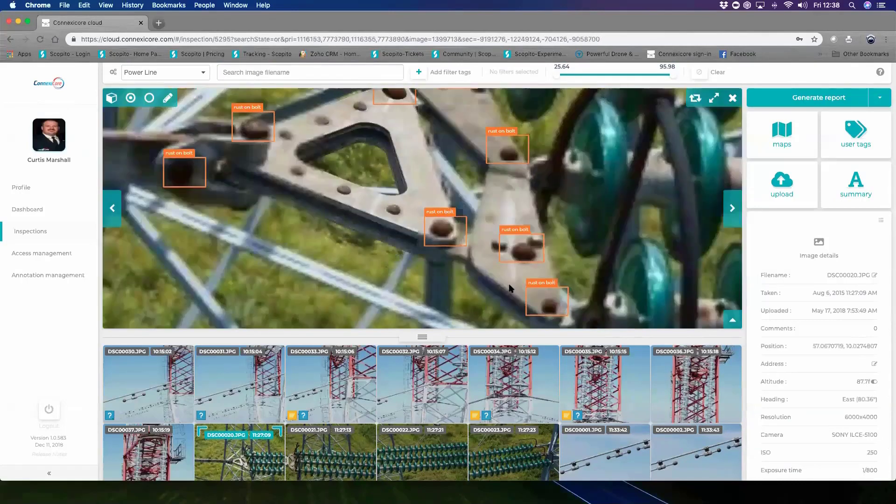
pyautogui.moveTo(299, 177); pyautogui.dragTo(314, 220)
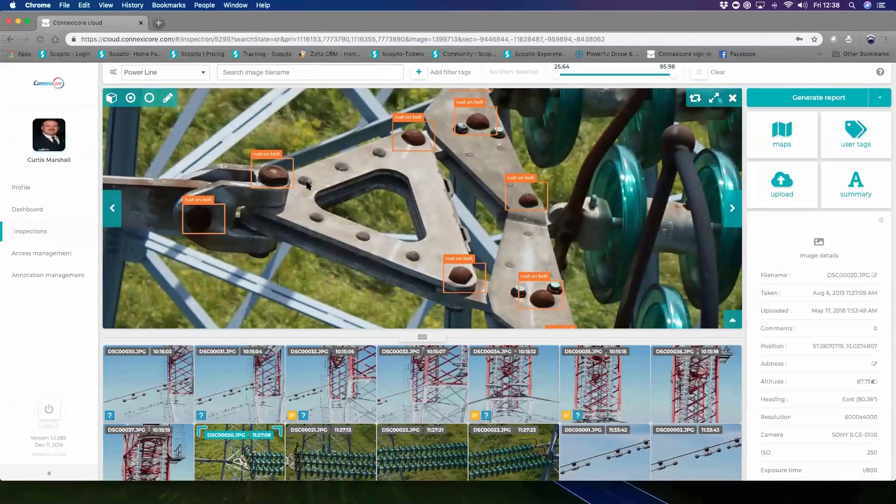
pyautogui.moveTo(371, 174); pyautogui.dragTo(316, 204)
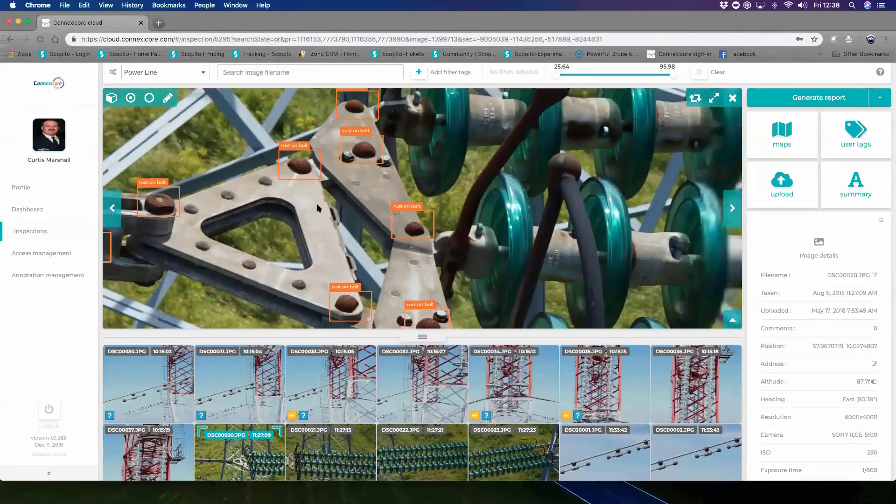
pyautogui.scroll(-2, 317, 205)
pyautogui.scroll(-1, 331, 155)
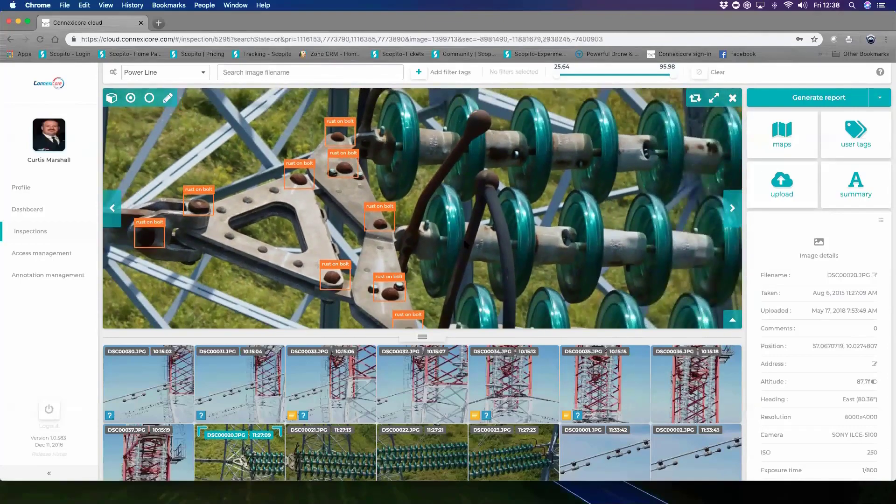
# Examine the three rows of green insulator discs in DSC00020.JPG.
pyautogui.moveTo(478, 189); pyautogui.dragTo(416, 168)
pyautogui.moveTo(583, 249); pyautogui.dragTo(457, 237)
pyautogui.scroll(-1, 517, 239)
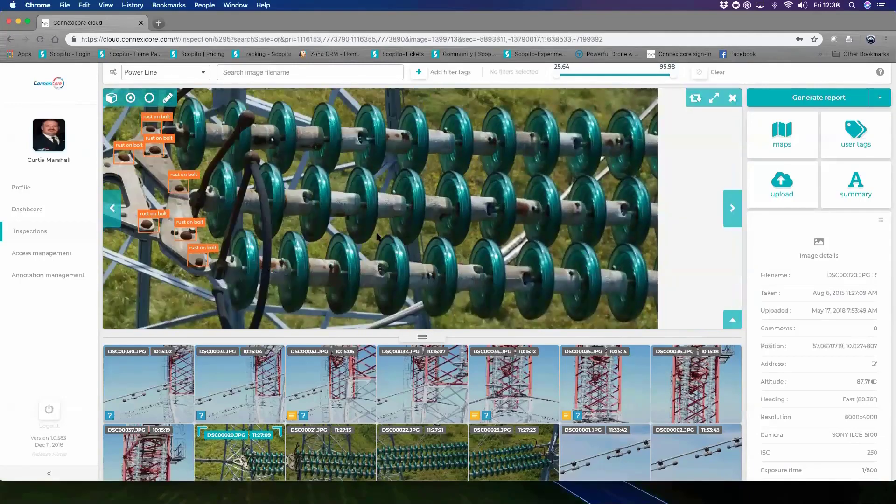
pyautogui.scroll(-1, 387, 244)
pyautogui.scroll(-1, 341, 245)
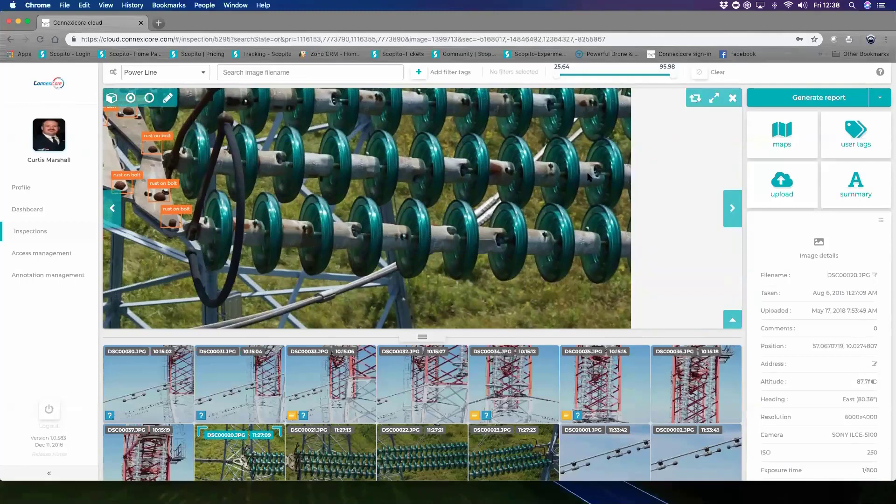
pyautogui.moveTo(563, 160); pyautogui.dragTo(546, 204)
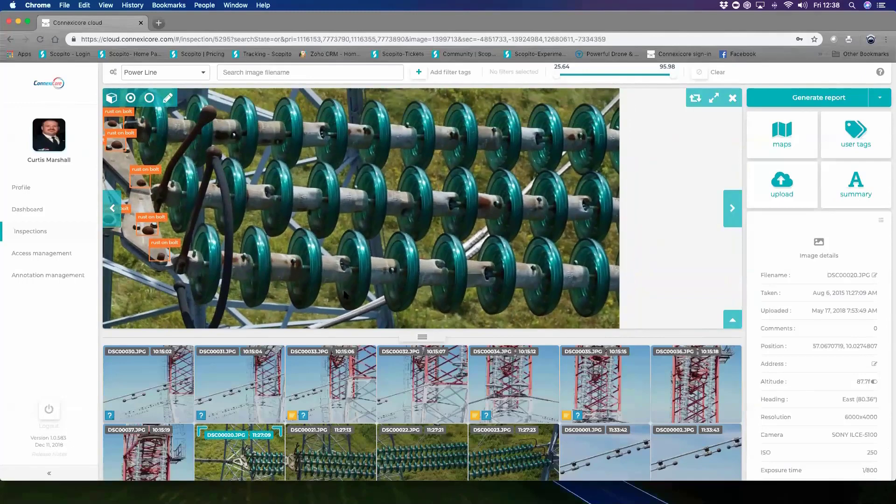
pyautogui.scroll(1, 364, 285)
pyautogui.scroll(1, 326, 259)
pyautogui.scroll(-3, 359, 325)
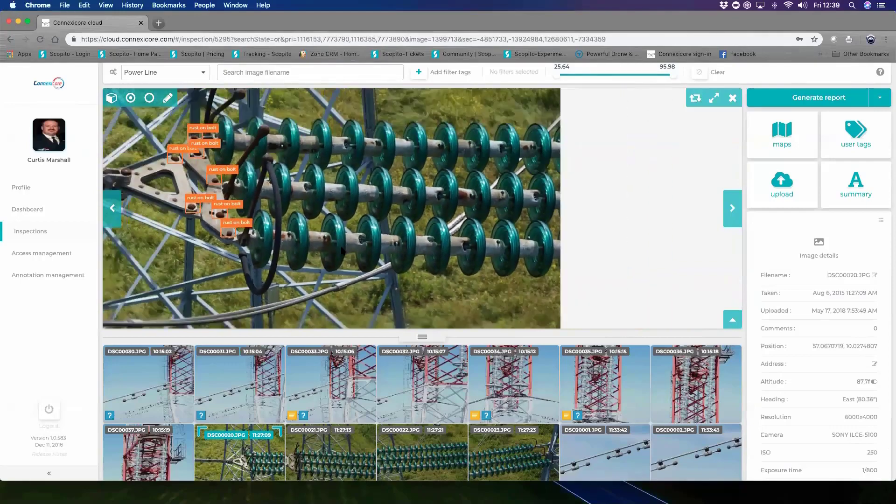
# View the images DSC00021.JPG and DSC00022.JPG and look through the inspection's image thumbnails and their severity markers.
pyautogui.click(334, 460)
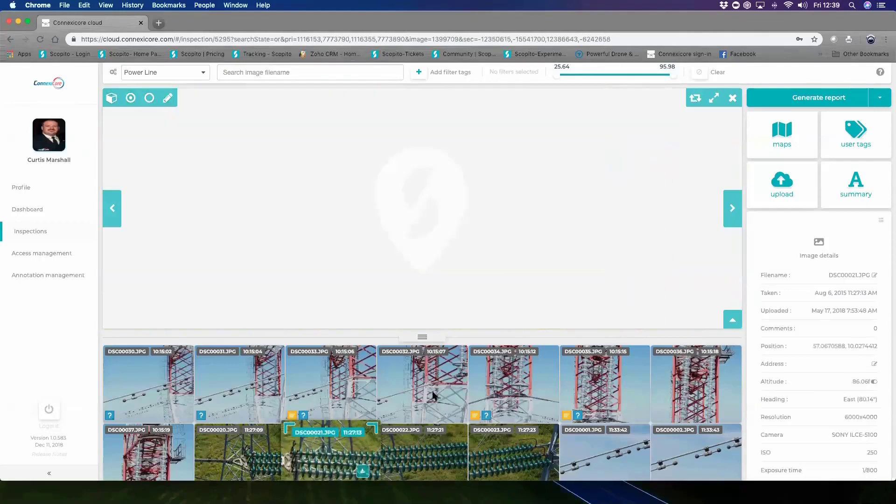
pyautogui.click(425, 462)
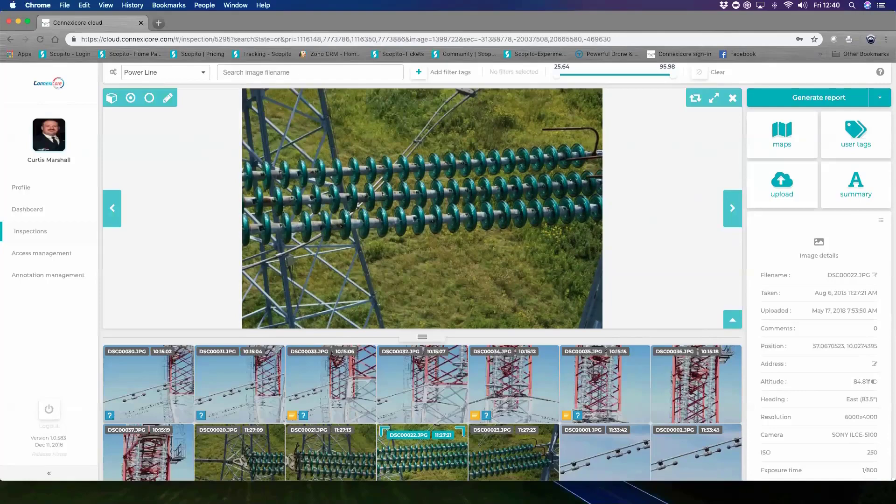
pyautogui.scroll(-2, 418, 354)
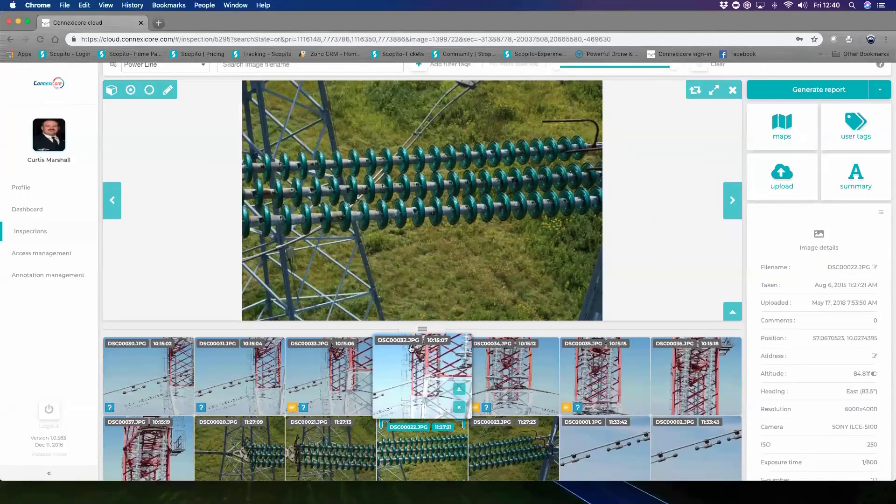
pyautogui.scroll(-10, 246, 390)
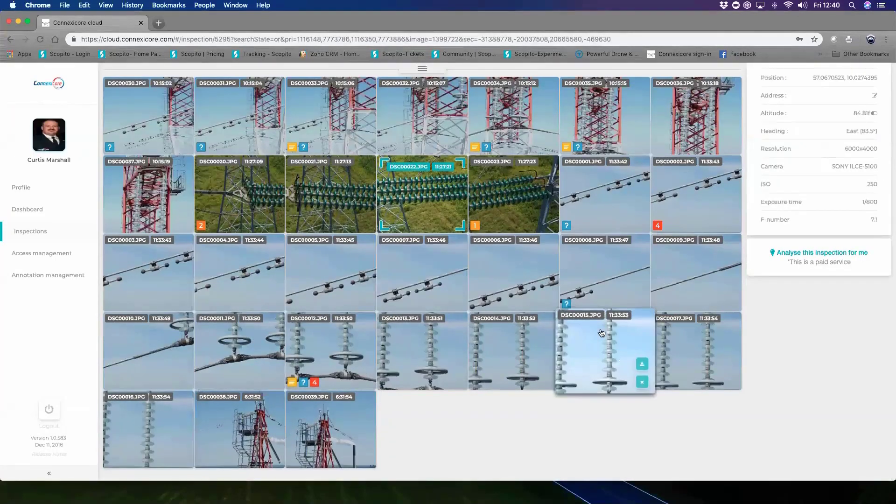
pyautogui.scroll(3, 822, 329)
pyautogui.scroll(5, 850, 391)
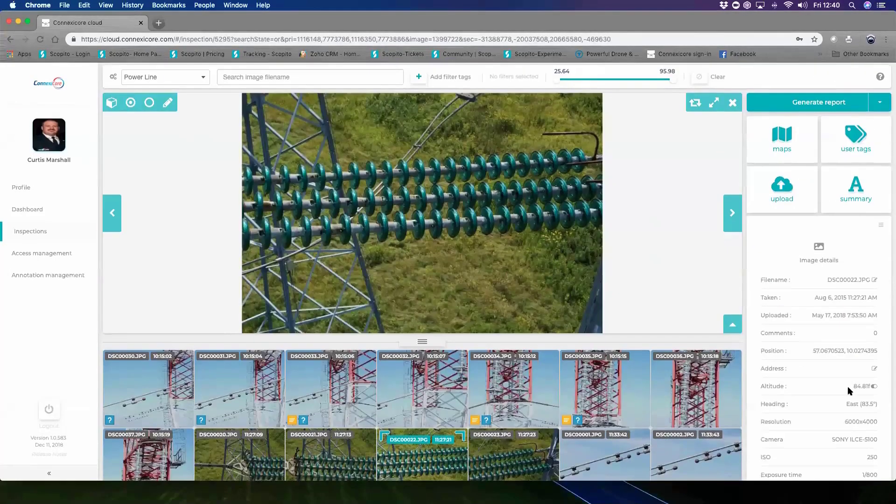
pyautogui.scroll(-3, 848, 386)
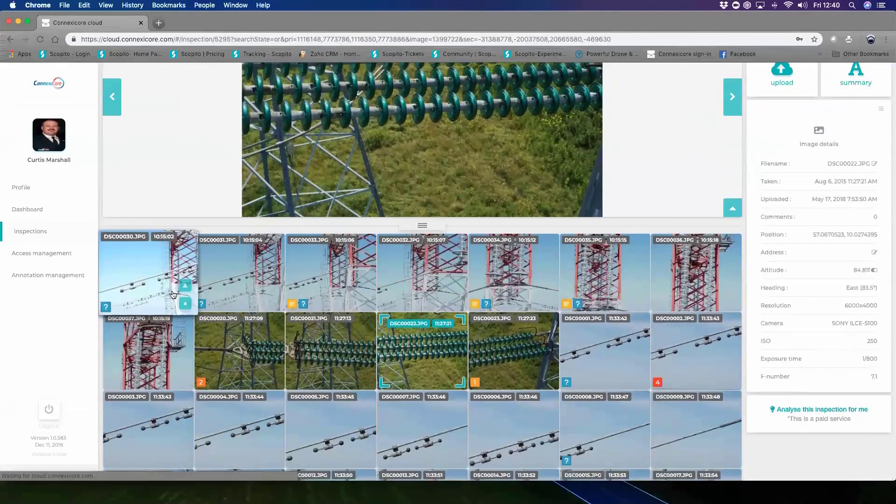
# Open the image DSC00030.JPG and examine the vibration dampers on the cable near the tower.
pyautogui.click(147, 271)
pyautogui.scroll(3, 812, 313)
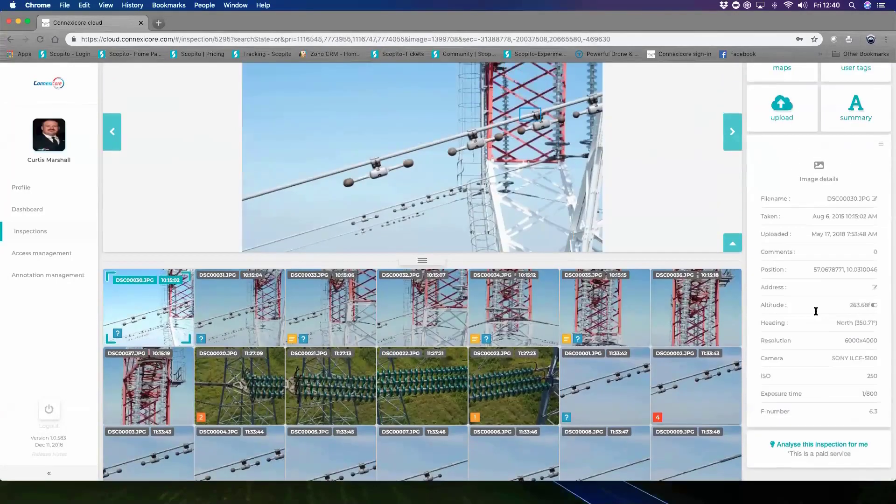
pyautogui.scroll(-1, 354, 355)
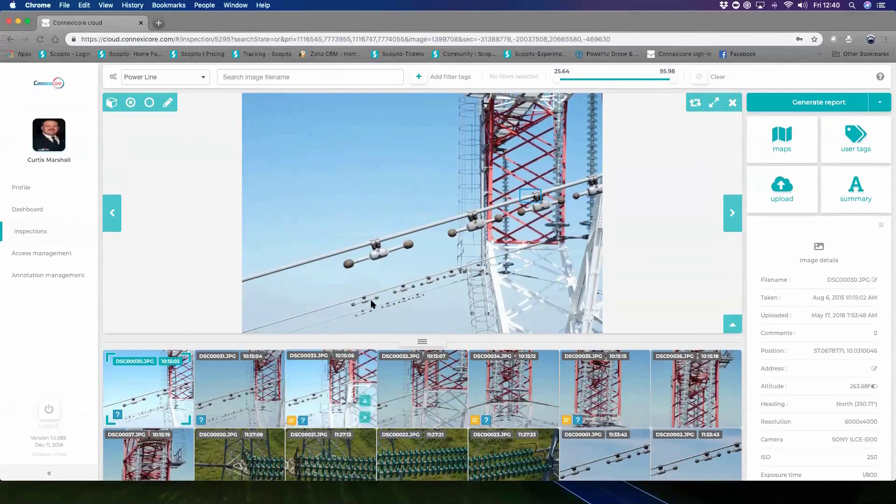
pyautogui.scroll(3, 379, 250)
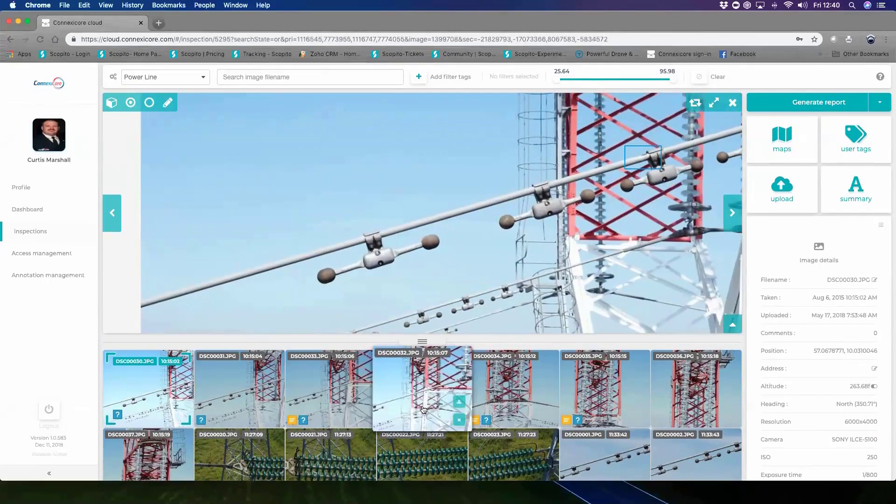
# View the images DSC00014.JPG and DSC00012.JPG, and open the severity 4 POI annotation on the insulator in DSC00012.JPG.
pyautogui.scroll(-2, 422, 408)
pyautogui.scroll(-3, 423, 409)
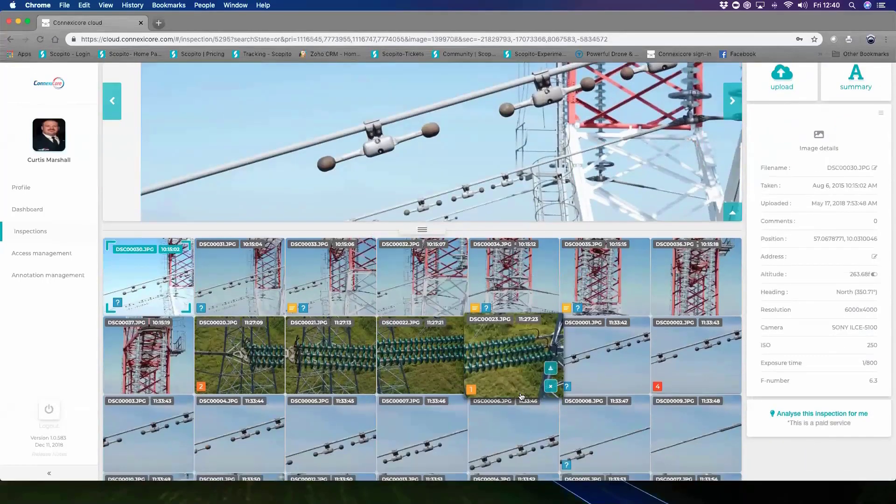
pyautogui.scroll(-5, 518, 397)
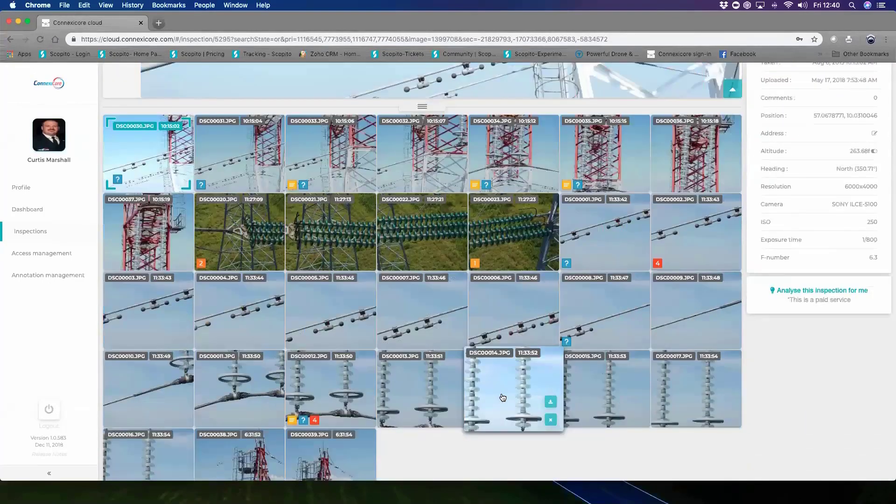
pyautogui.click(502, 395)
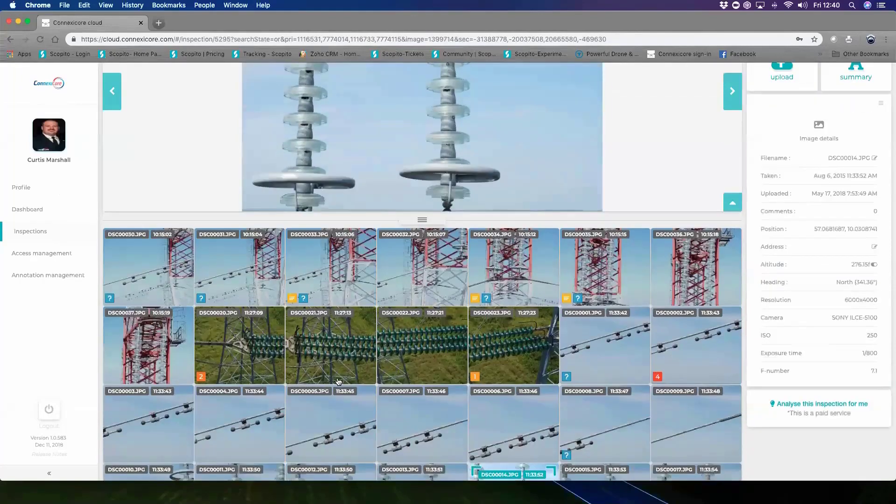
pyautogui.scroll(-3, 339, 382)
pyautogui.click(339, 382)
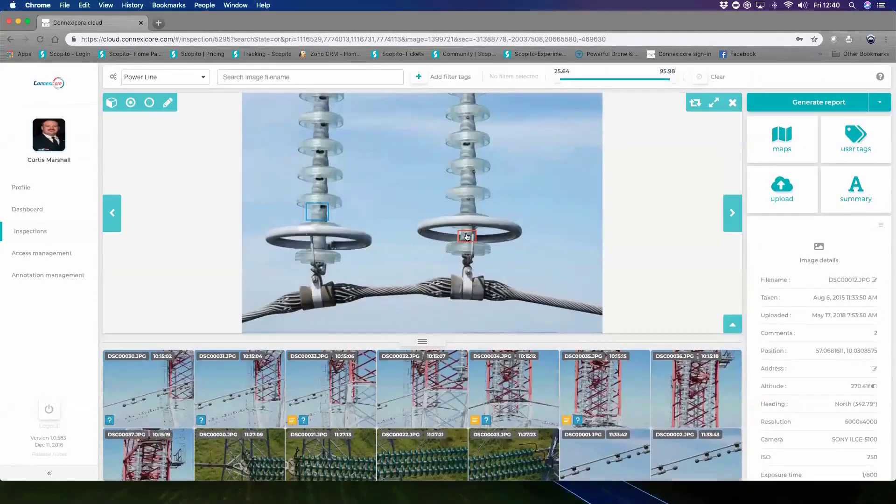
pyautogui.click(467, 237)
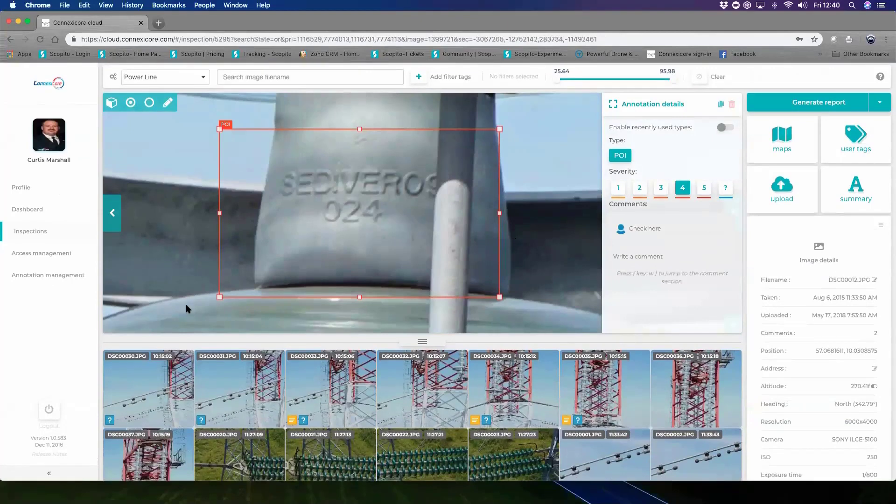
# Return to the inspection list, open the Weeks Marine- Pier 55 New York, NY inspection and look through its image thumbnails.
pyautogui.click(32, 238)
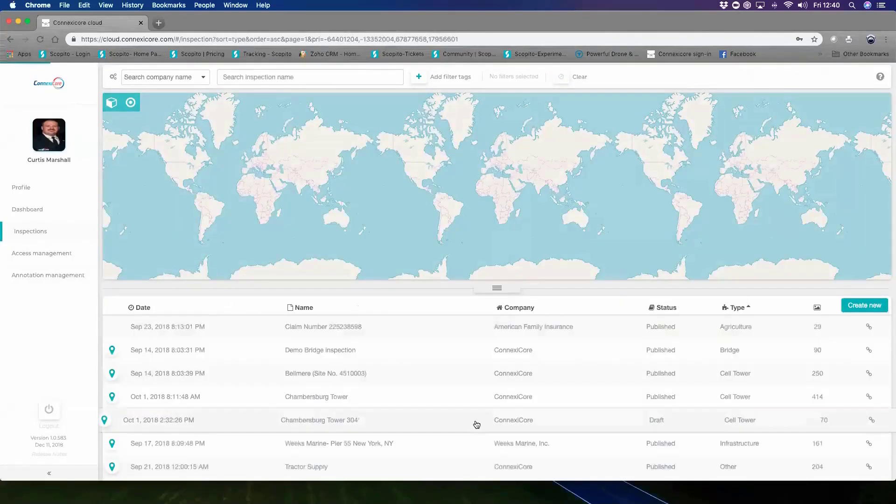
pyautogui.scroll(-1, 476, 424)
pyautogui.scroll(-5, 476, 422)
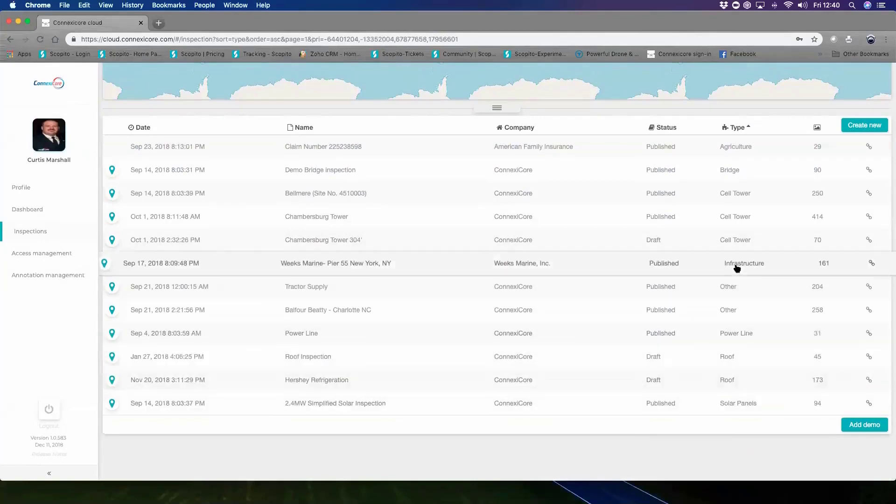
pyautogui.click(569, 265)
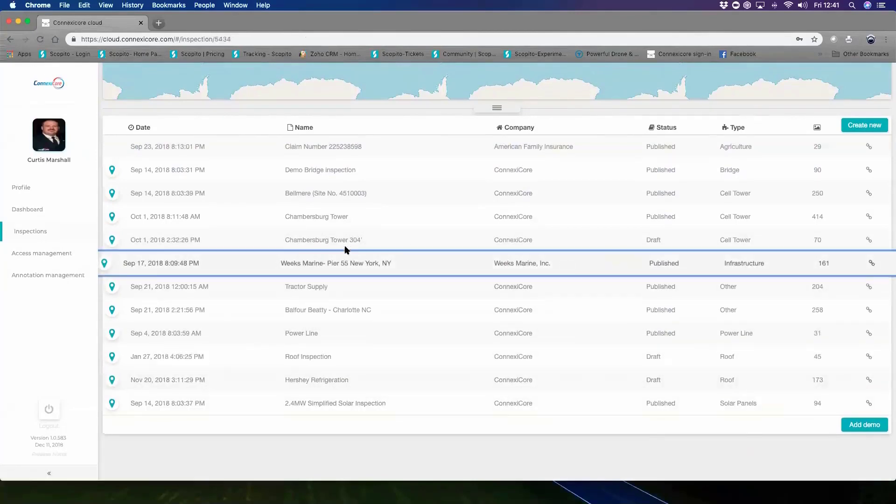
pyautogui.scroll(-6, 666, 316)
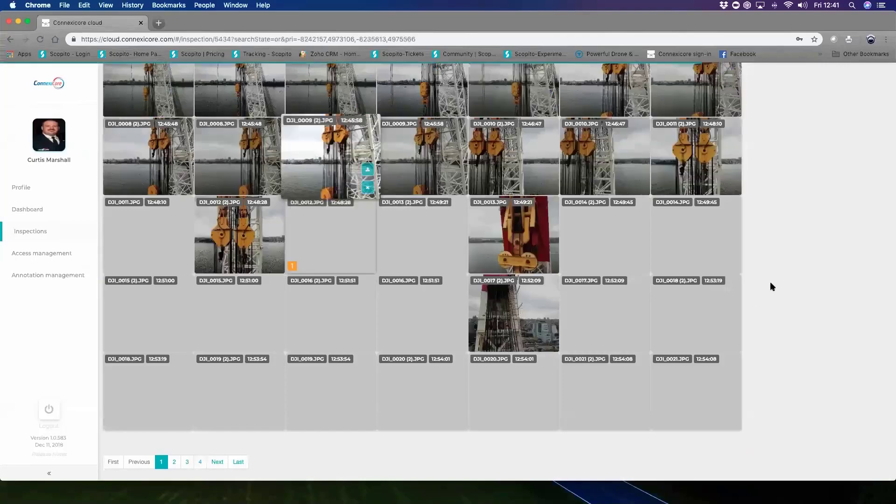
pyautogui.scroll(2, 477, 258)
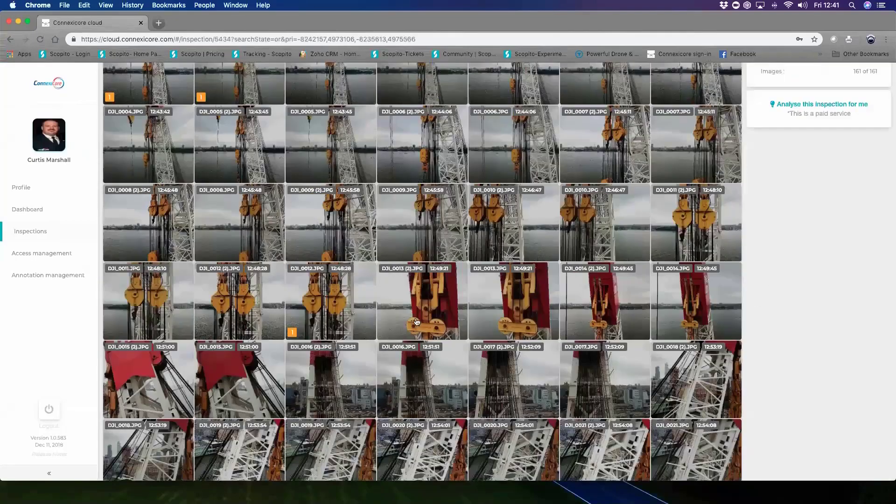
# Open the image DJI_0001.JPG and examine the Wear/Paint Missing annotation on the yellow crane blocks.
pyautogui.scroll(3, 417, 322)
pyautogui.click(208, 163)
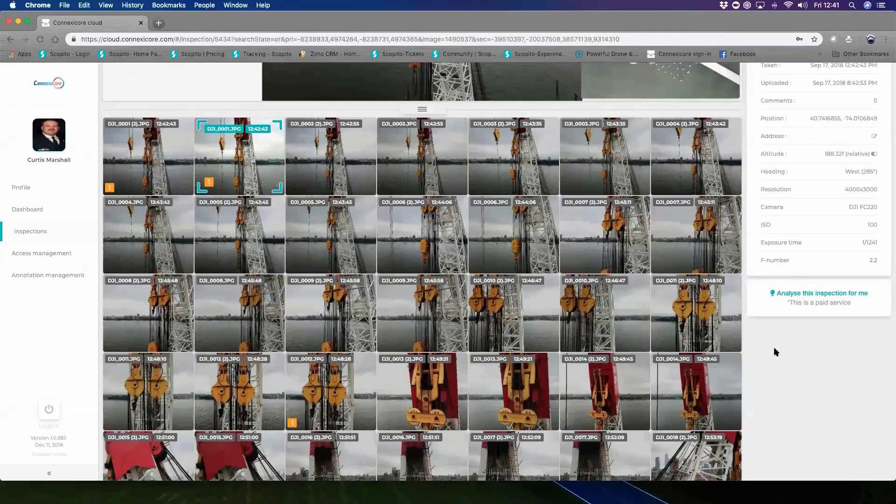
pyautogui.scroll(5, 609, 206)
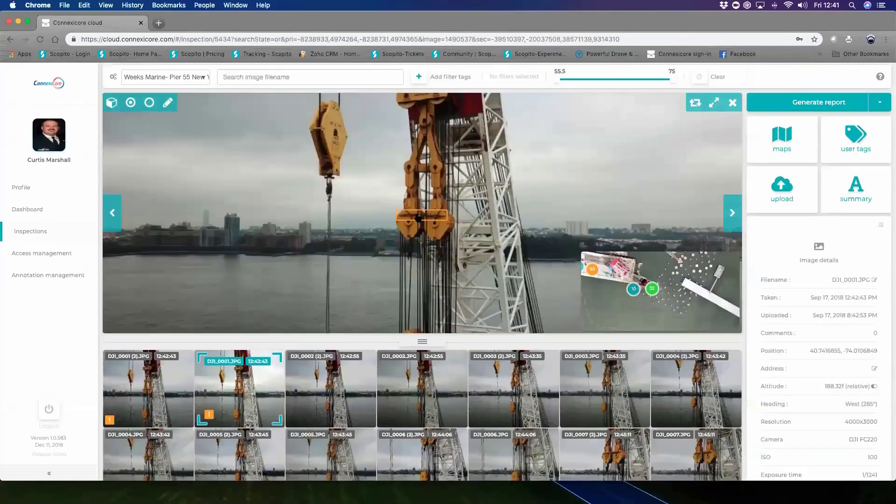
pyautogui.scroll(3, 481, 230)
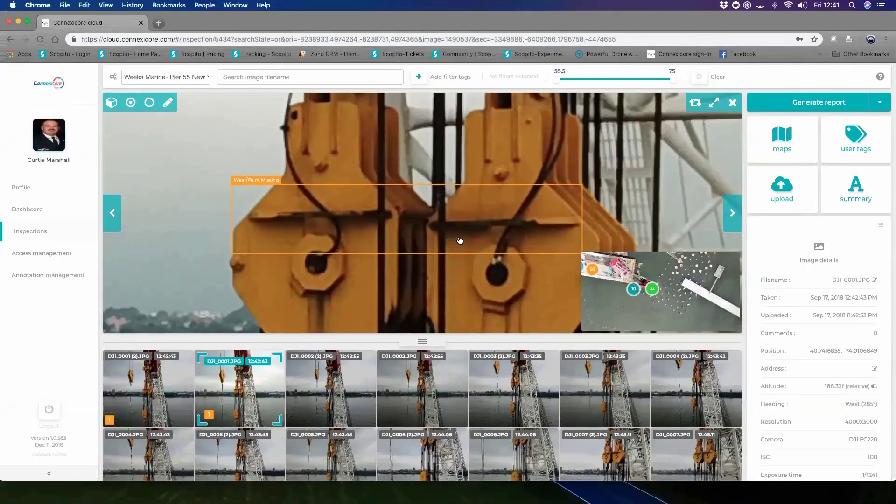
pyautogui.scroll(-3, 449, 241)
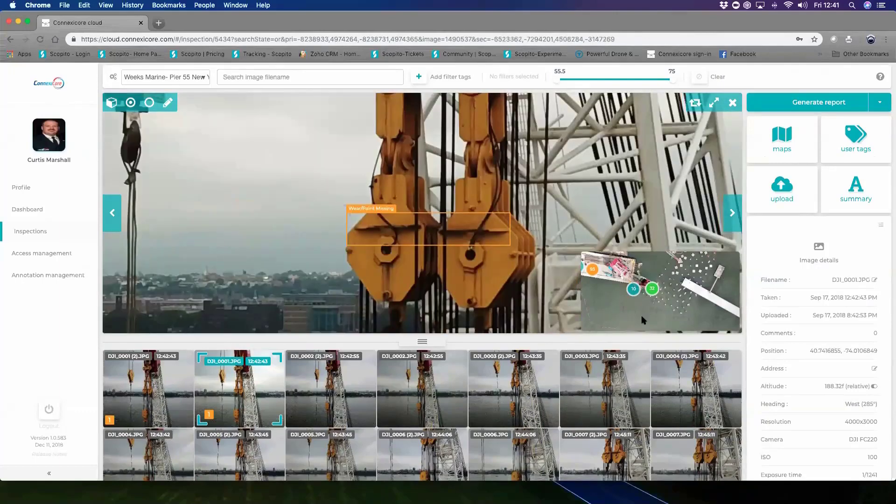
# Swap the main view to the map, examine the barges, crane and pier, and return to the inspection list.
pyautogui.click(695, 103)
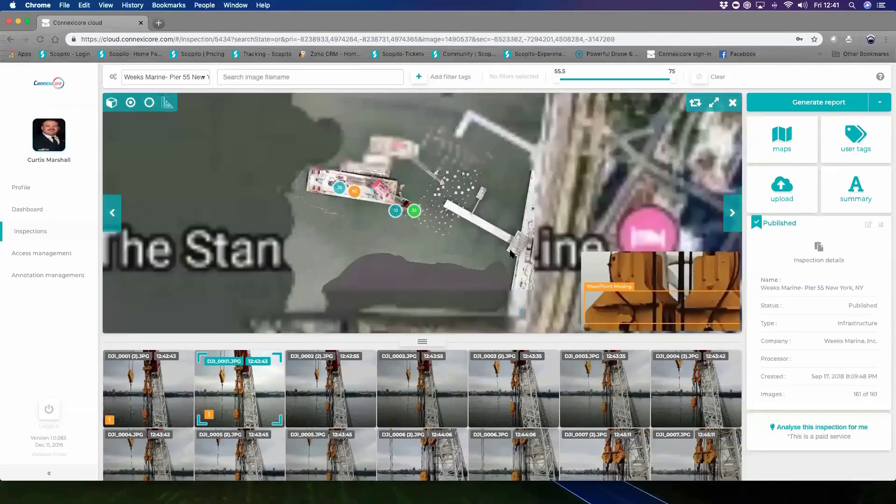
pyautogui.scroll(5, 364, 215)
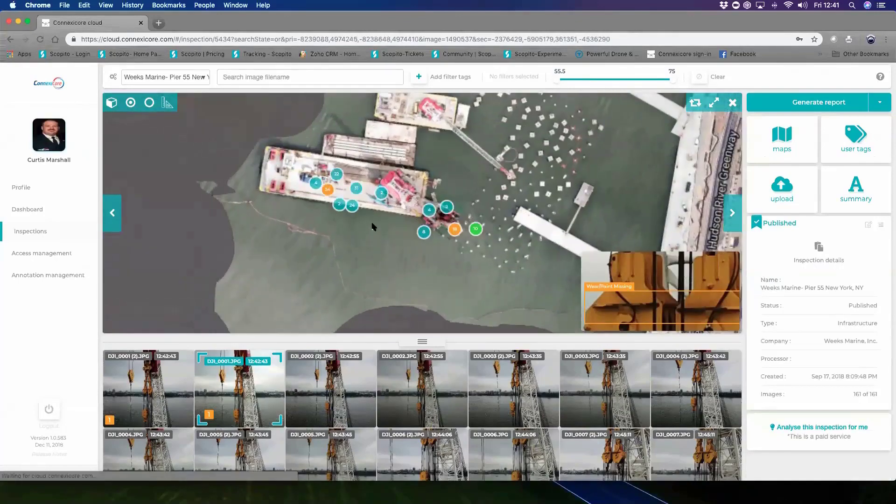
pyautogui.scroll(5, 372, 226)
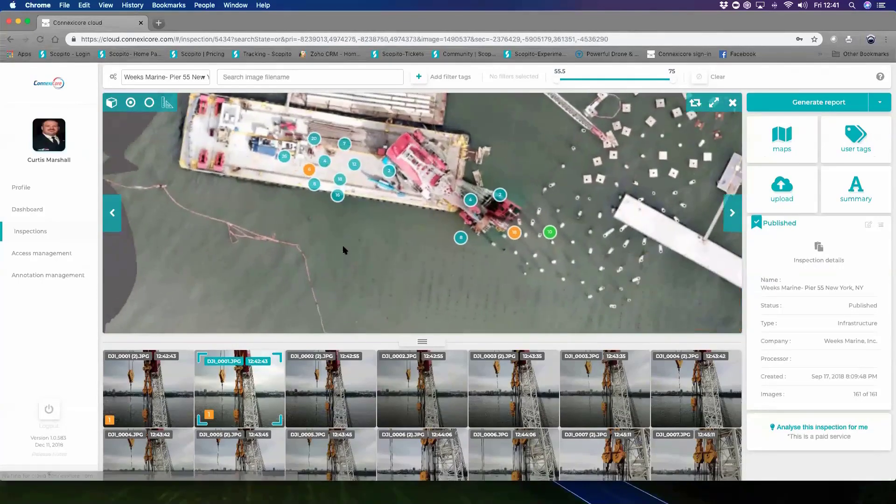
pyautogui.moveTo(355, 225); pyautogui.dragTo(331, 278)
pyautogui.moveTo(532, 225); pyautogui.dragTo(459, 252)
pyautogui.scroll(-5, 460, 256)
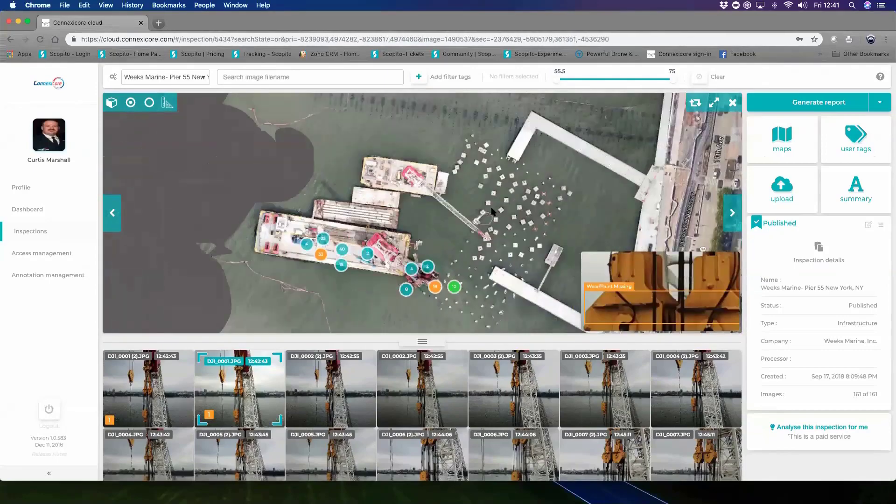
pyautogui.click(57, 234)
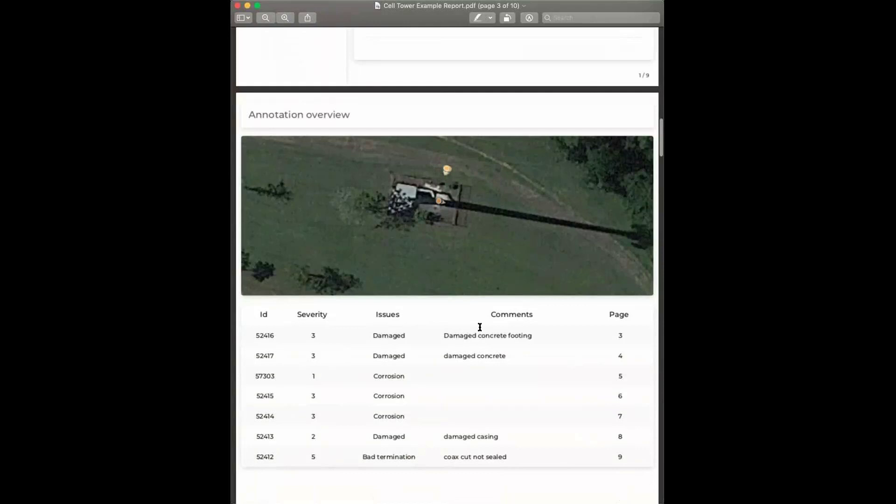
# Read the annotation overview in Cell Tower Example Report.pdf and the IMG_9601.JPG details, highlighting the camera model and clearing the highlight.
pyautogui.scroll(-3, 479, 327)
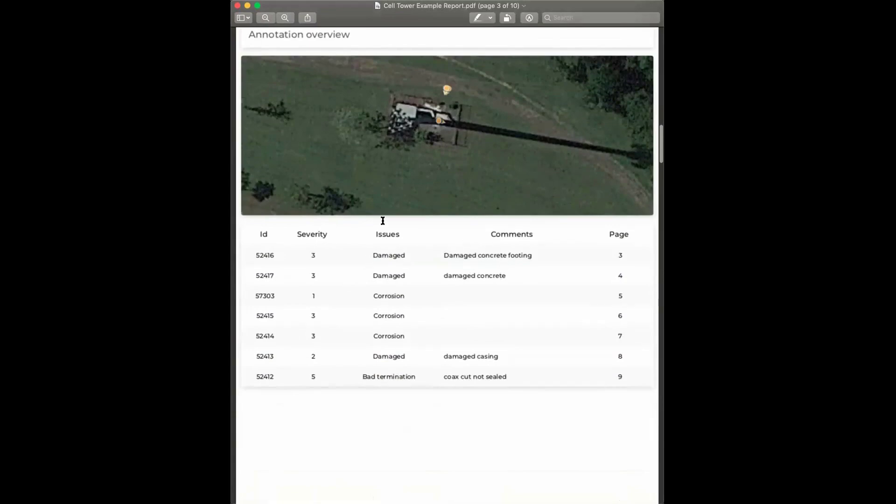
pyautogui.scroll(-10, 419, 390)
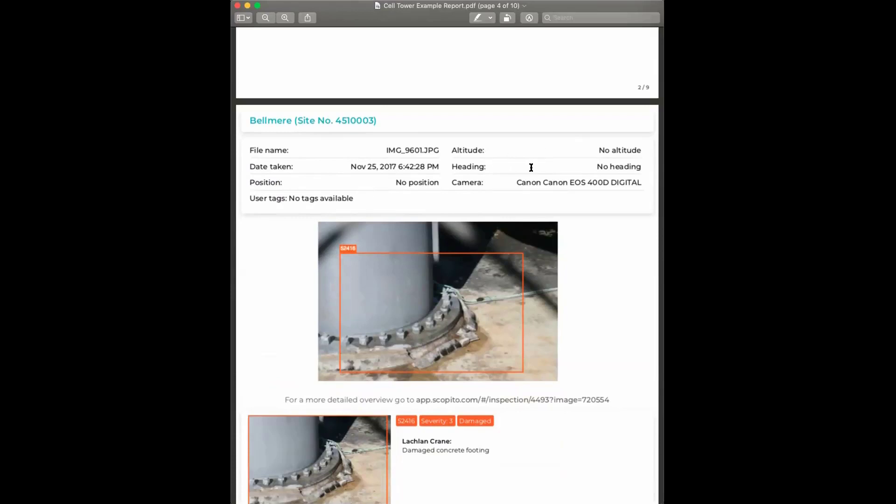
pyautogui.moveTo(517, 181); pyautogui.dragTo(635, 184)
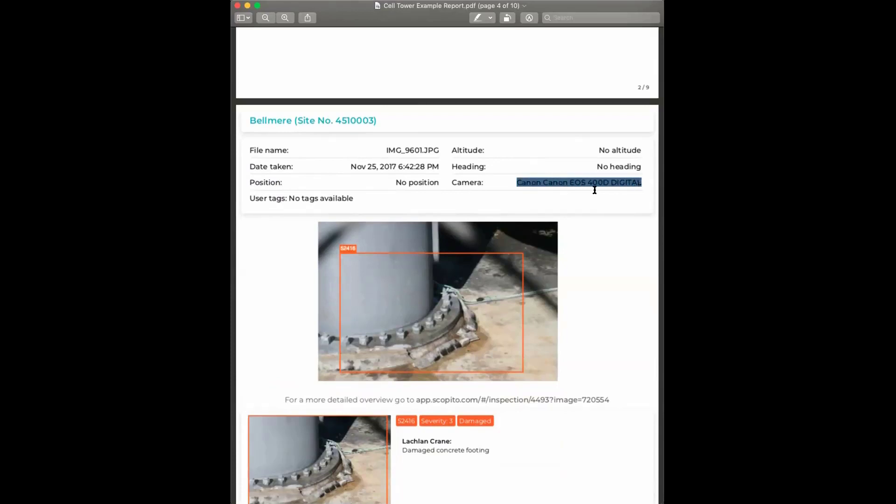
pyautogui.click(499, 193)
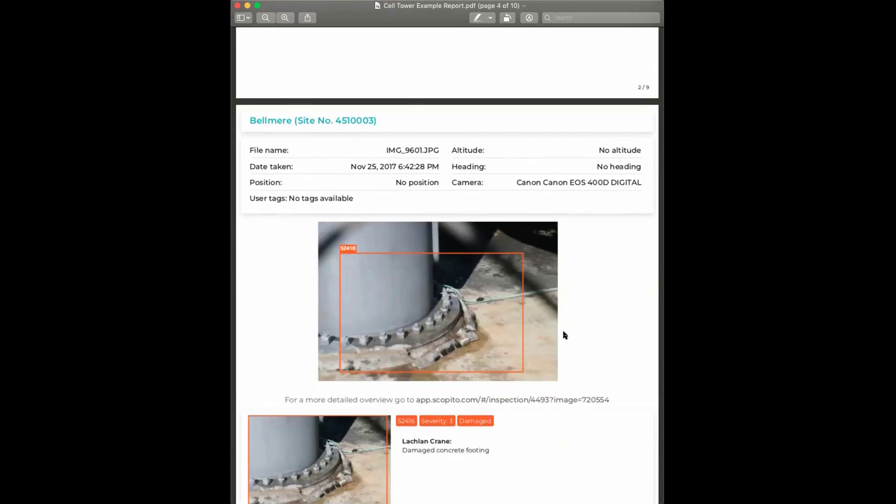
# Go to the DJI_0004.JPG page of the report, open its position in Google Maps and return to the report.
pyautogui.scroll(-20, 566, 358)
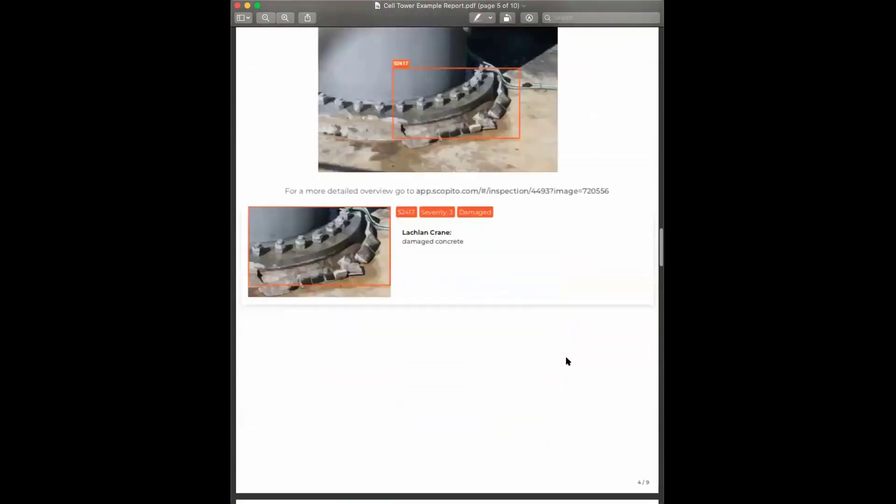
pyautogui.scroll(-20, 565, 357)
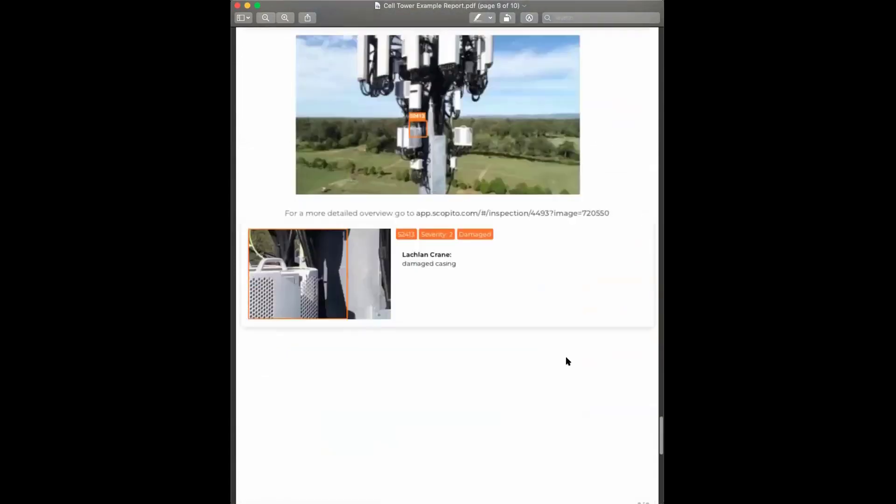
pyautogui.scroll(1, 568, 361)
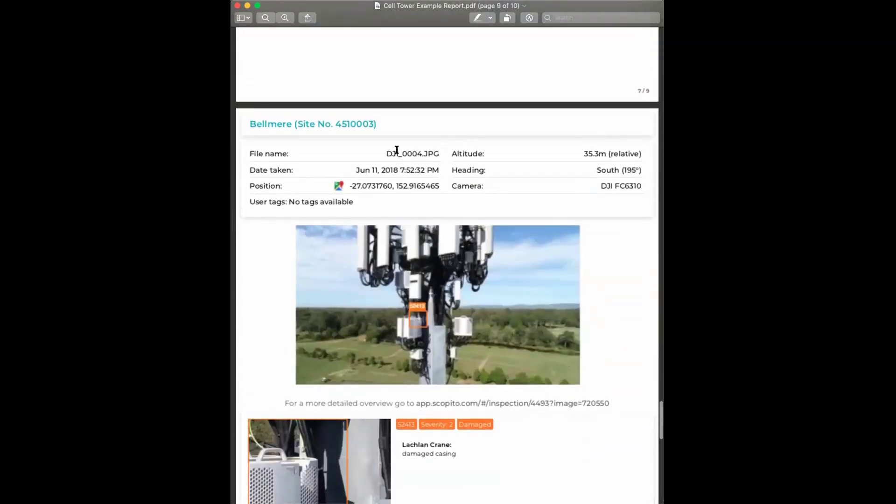
pyautogui.click(339, 187)
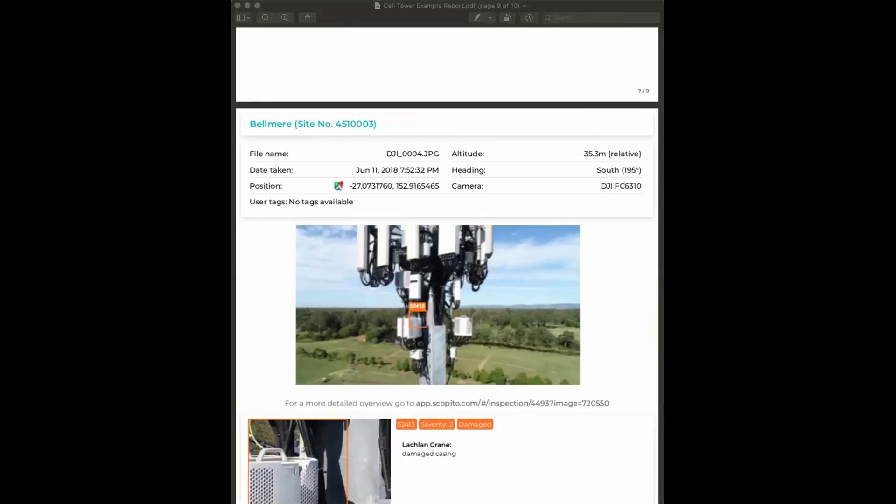
pyautogui.click(385, 336)
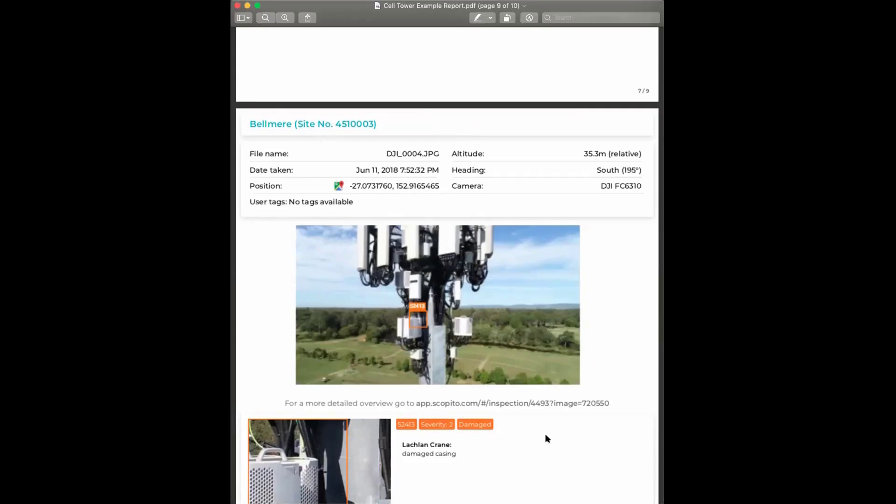
# Review the damaged casing entry for DJI_0004.JPG and the bad termination entry for DJI_0234.JPG in the report.
pyautogui.scroll(-3, 334, 391)
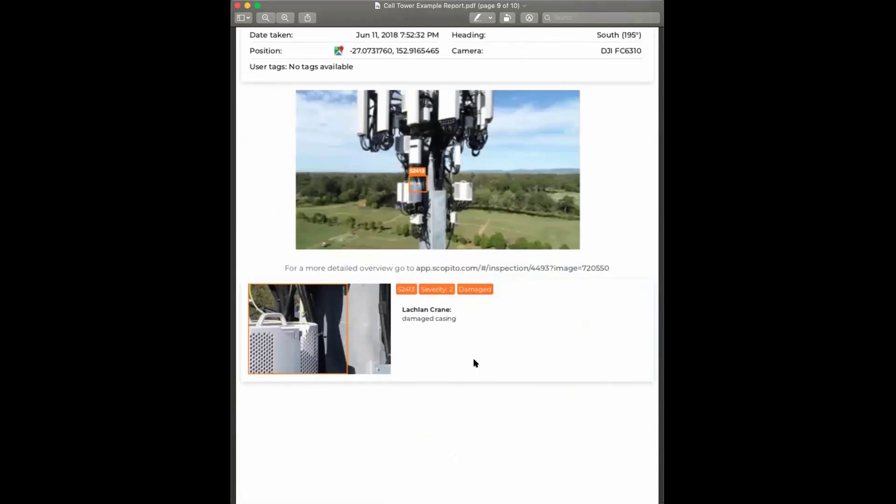
pyautogui.scroll(-3, 474, 362)
pyautogui.scroll(-8, 474, 359)
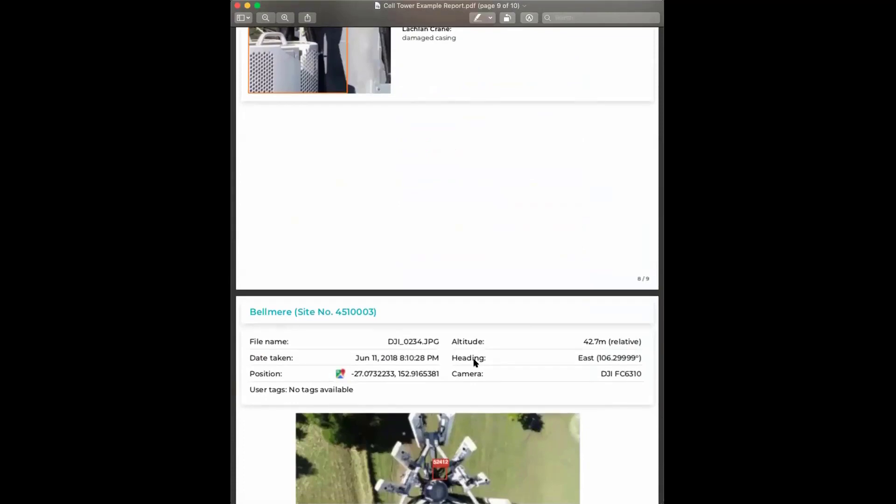
pyautogui.scroll(-17, 474, 362)
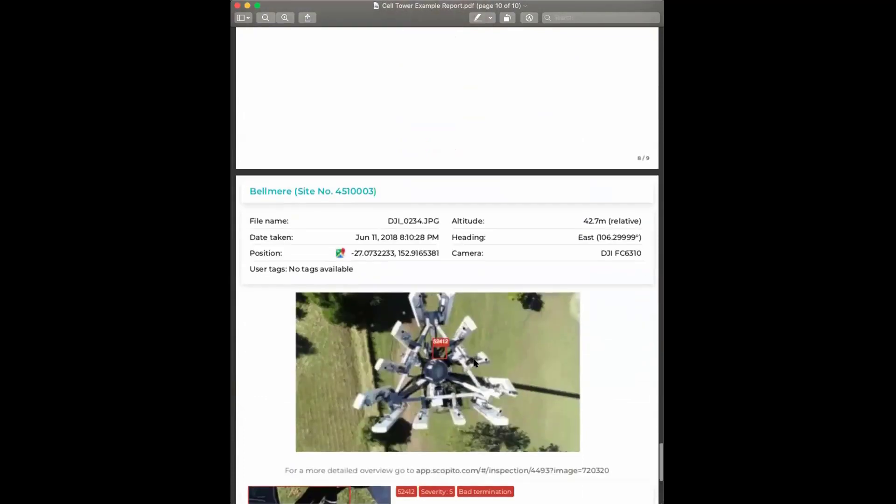
pyautogui.scroll(2, 474, 362)
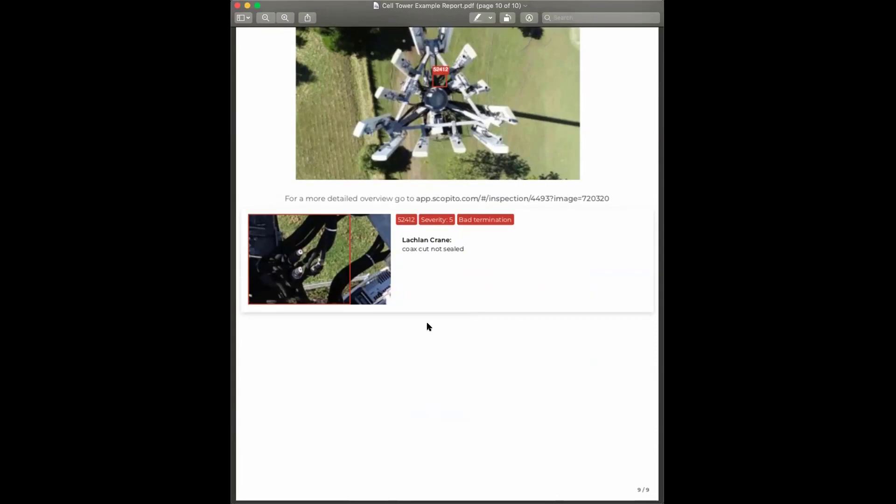
# Look back through the annotated image pages of the cell tower report, from DJI_0234.JPG to DJI_0002.JPG.
pyautogui.scroll(10, 427, 323)
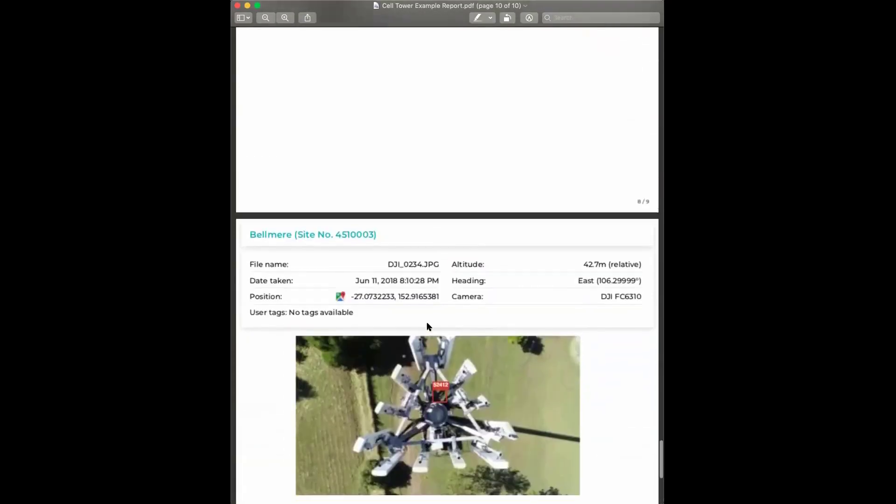
pyautogui.scroll(-5, 428, 324)
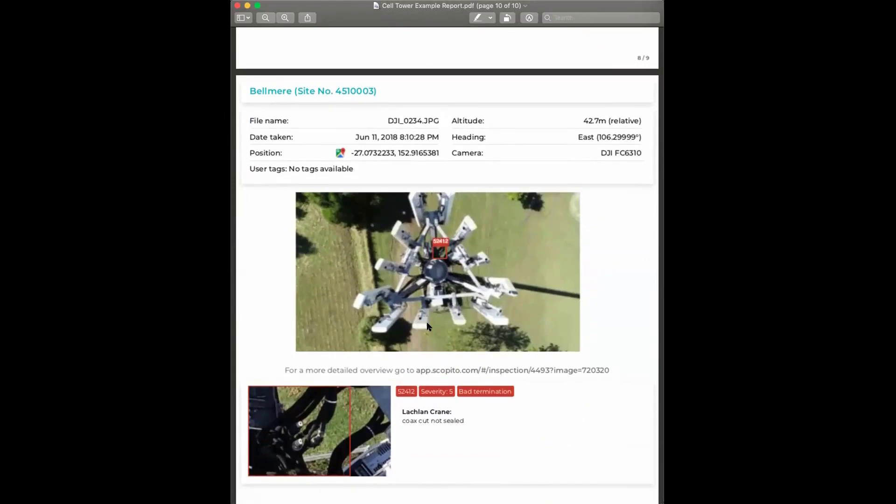
pyautogui.scroll(15, 427, 323)
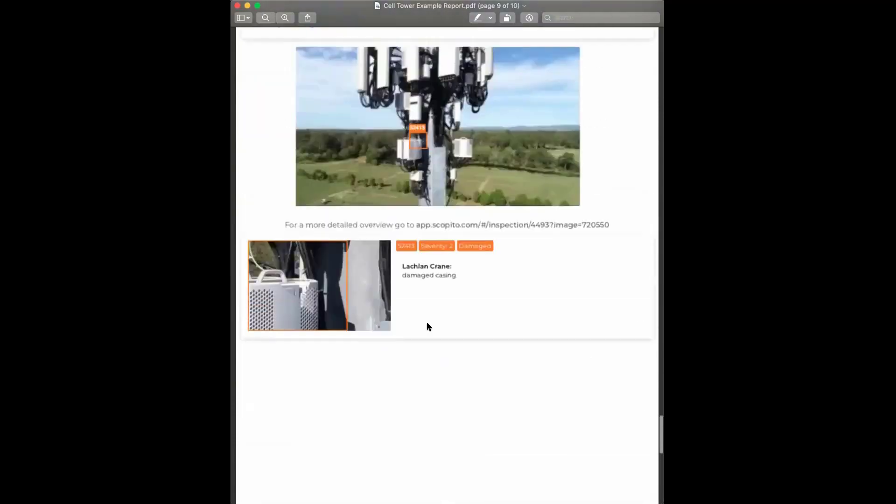
pyautogui.scroll(7, 427, 326)
pyautogui.scroll(-4, 427, 326)
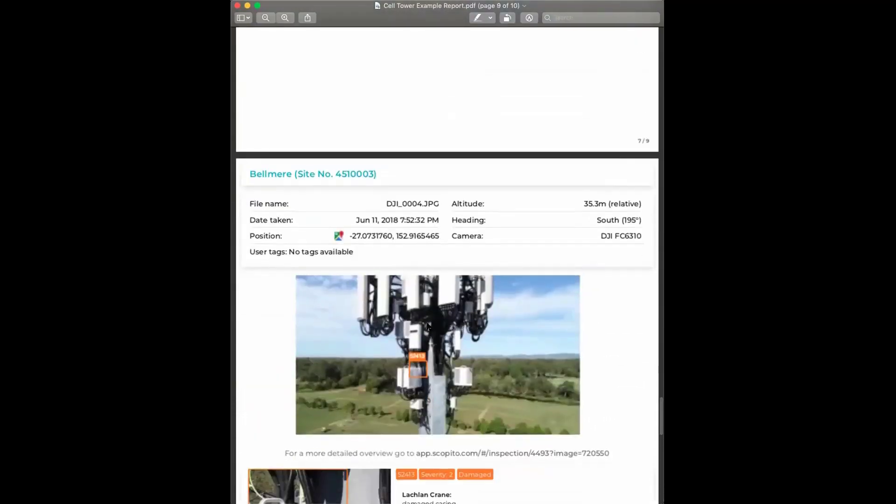
pyautogui.scroll(7, 427, 326)
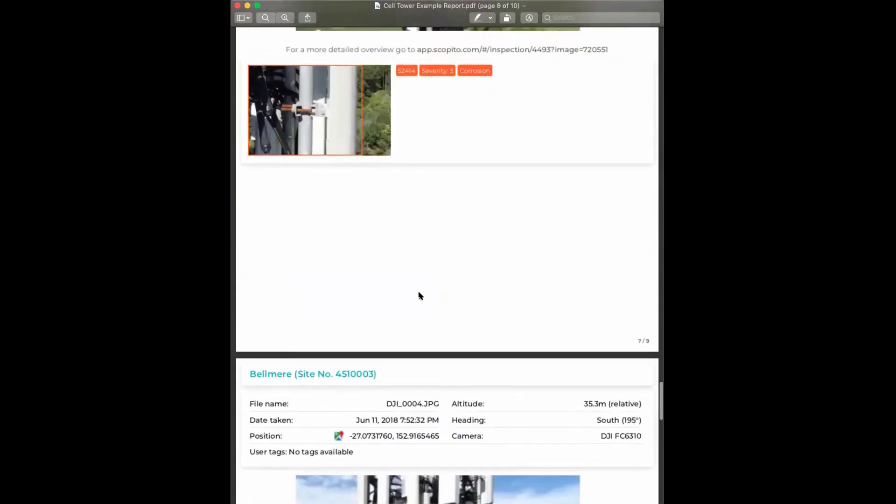
pyautogui.scroll(-7, 420, 295)
pyautogui.scroll(-7, 386, 410)
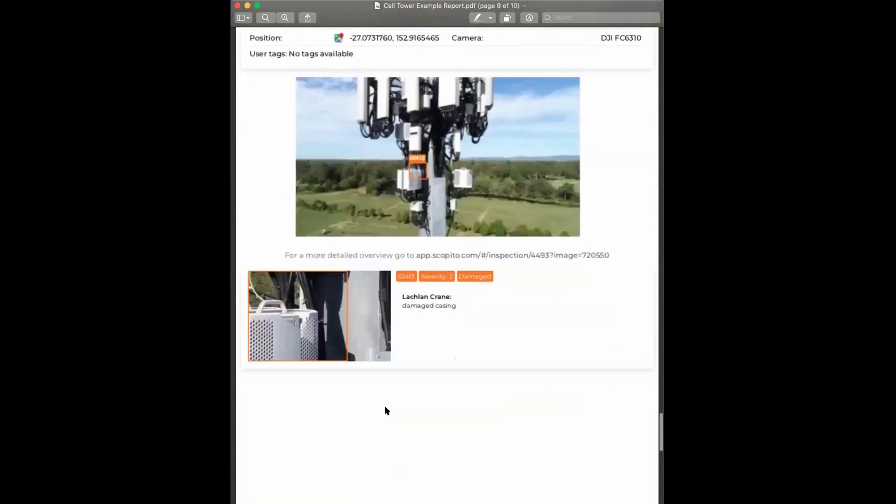
pyautogui.scroll(2, 289, 254)
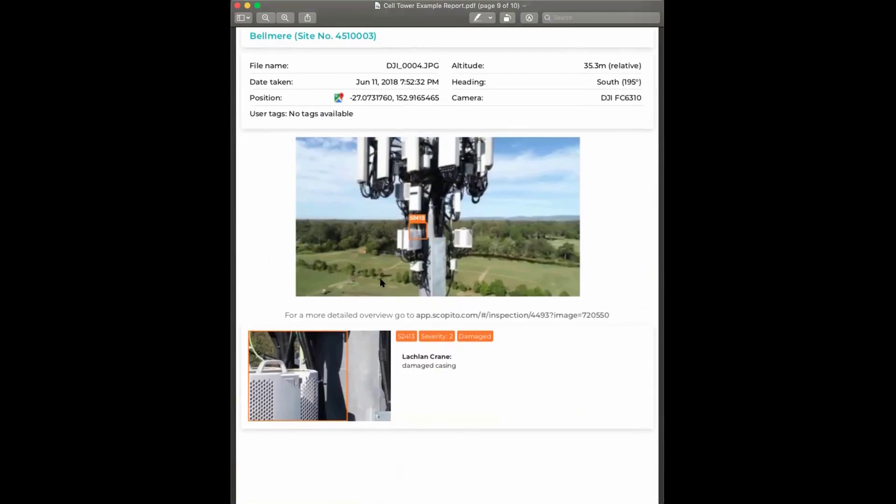
pyautogui.scroll(12, 373, 279)
pyautogui.scroll(12, 374, 280)
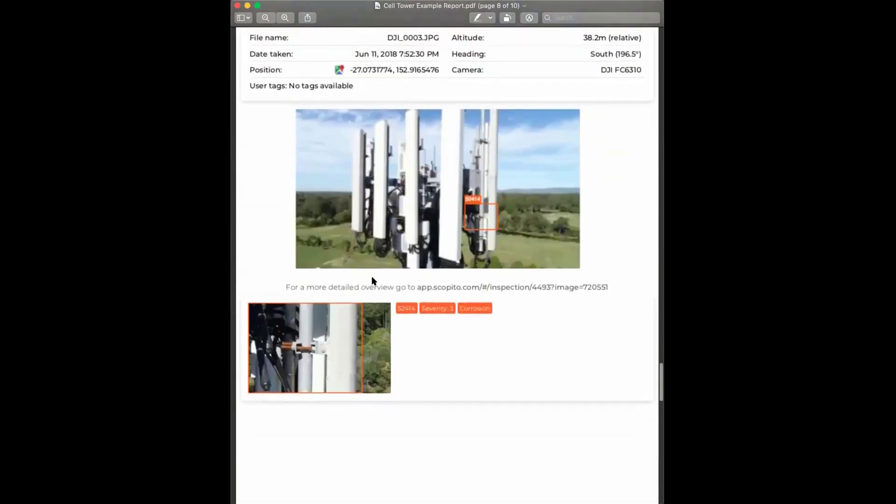
pyautogui.scroll(10, 372, 280)
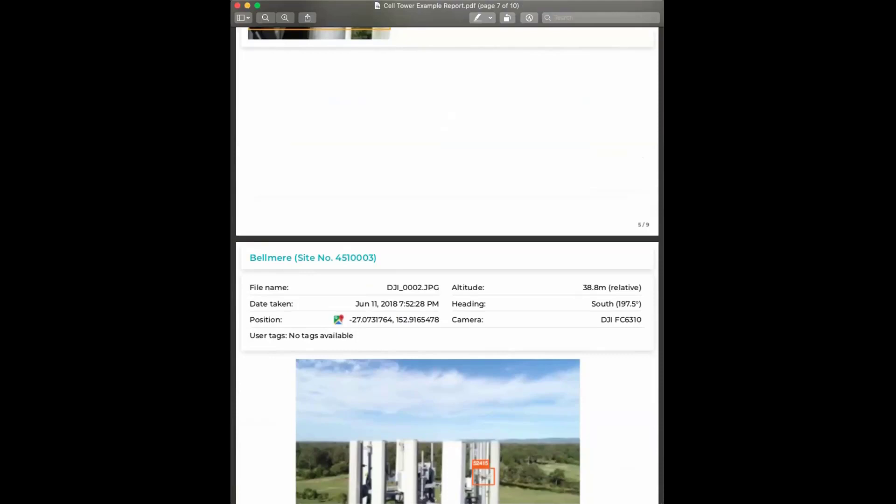
# Switch to the Google Maps position of the tower, show satellite imagery and tilt it into a 3D perspective.
pyautogui.press('super+Tab')
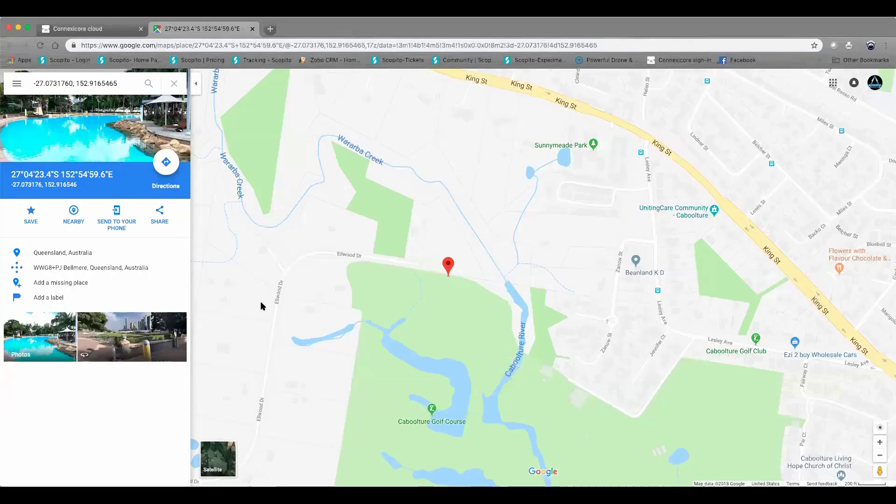
pyautogui.click(218, 463)
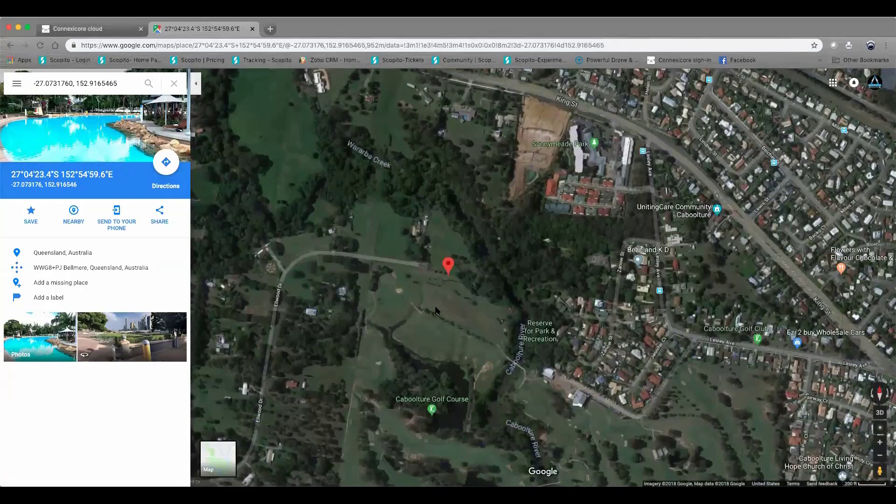
pyautogui.keyDown('ctrl'); pyautogui.moveTo(445, 284); pyautogui.dragTo(457, 328); pyautogui.keyUp('ctrl')
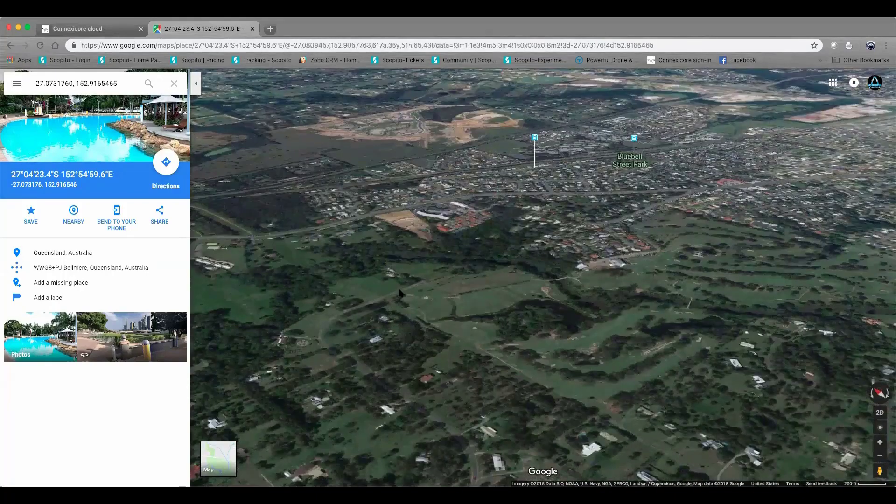
pyautogui.moveTo(399, 289); pyautogui.dragTo(457, 386)
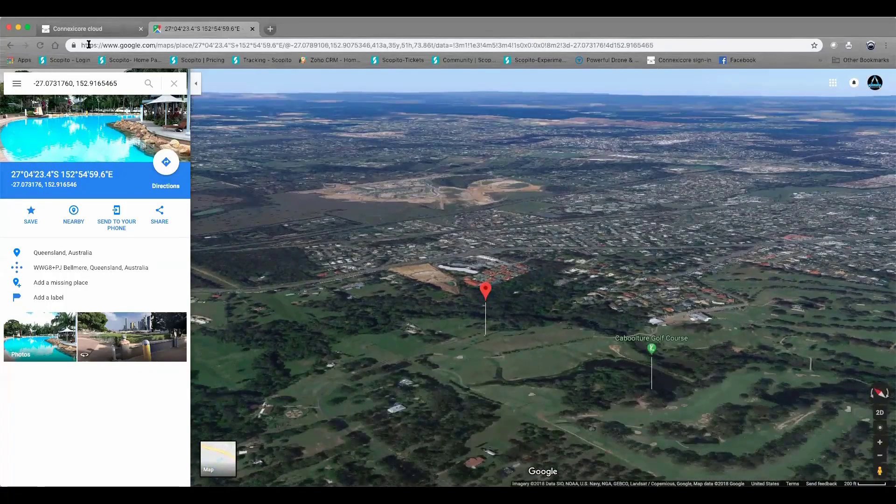
pyautogui.click(80, 31)
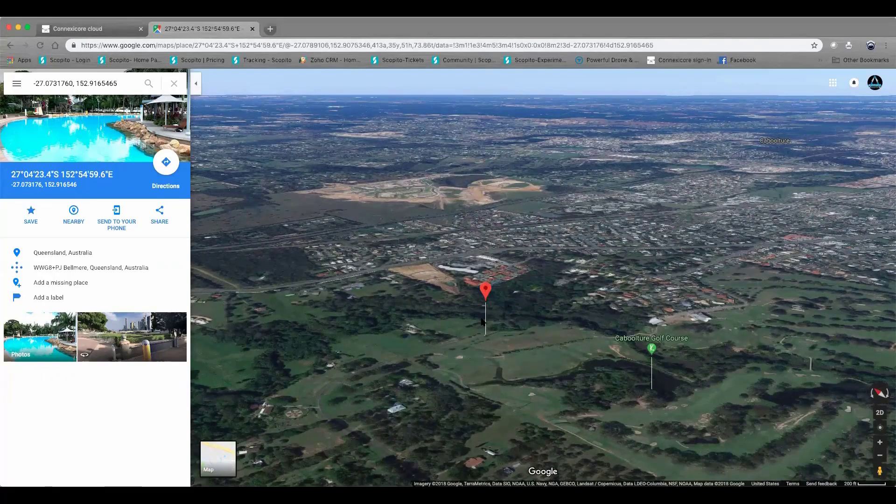
# Examine the tower and its shadow at the red marker up close in the satellite view, and close the Google Maps page.
pyautogui.scroll(3, 485, 345)
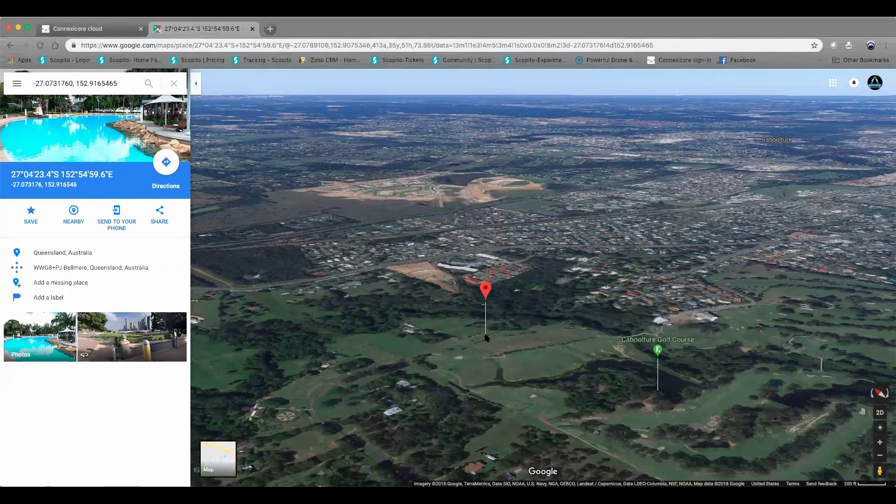
pyautogui.scroll(3, 491, 314)
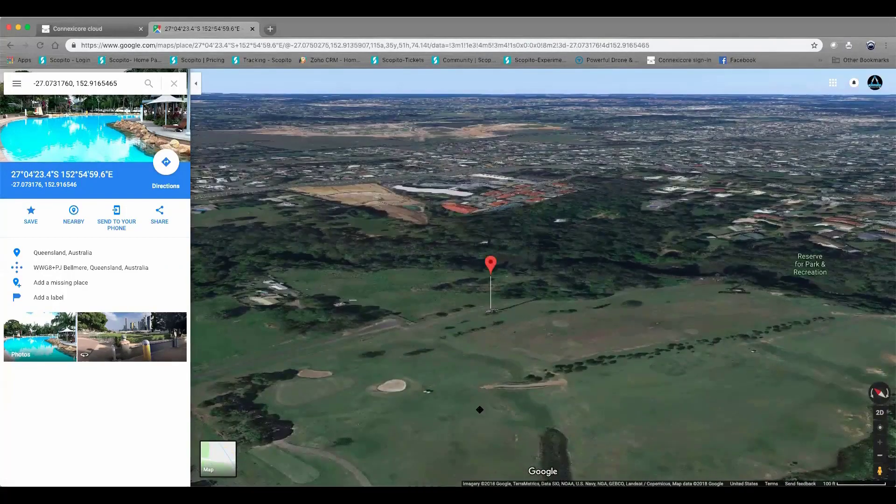
pyautogui.moveTo(484, 403); pyautogui.dragTo(490, 347)
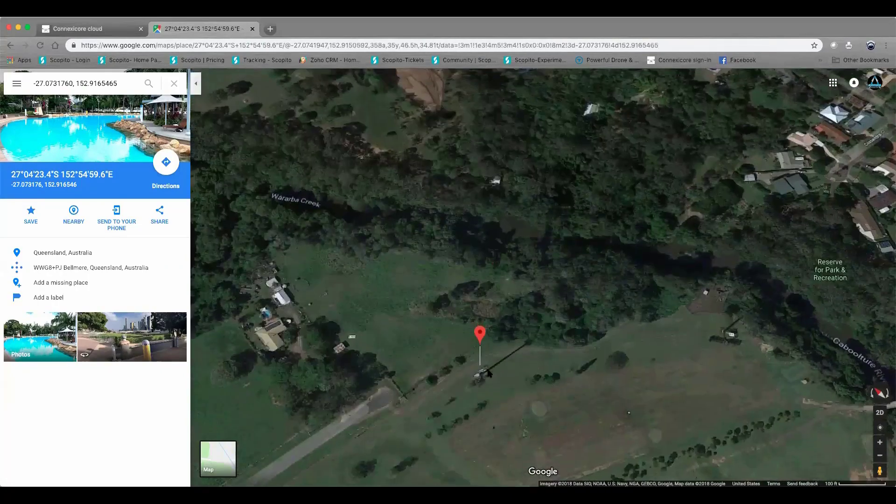
pyautogui.moveTo(485, 385); pyautogui.dragTo(471, 372)
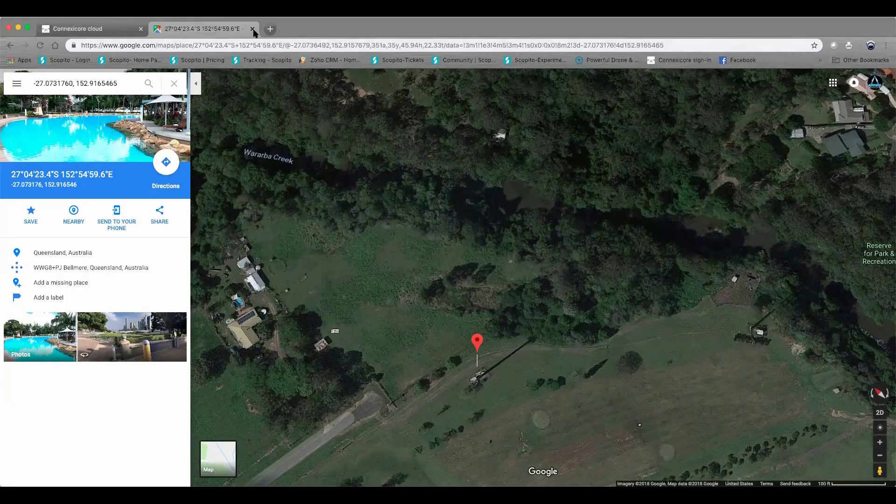
pyautogui.press('super+w')
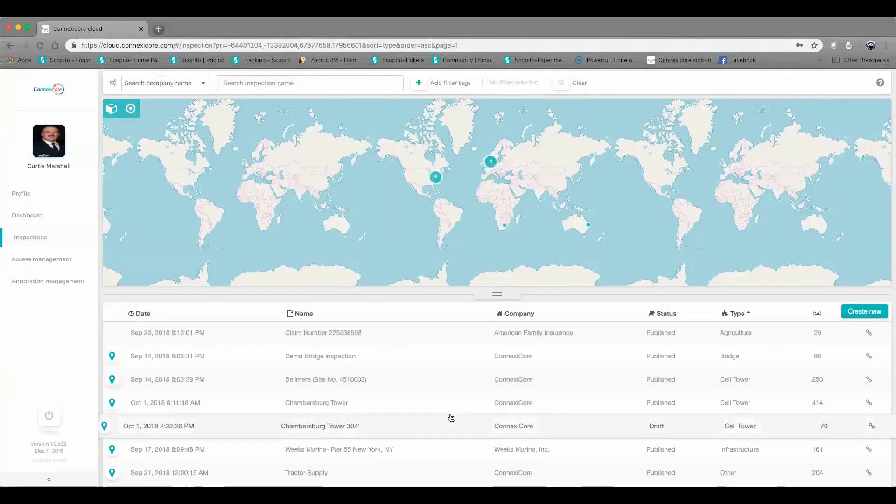
# Look over the inspection list, and review the user and company lists in access management.
pyautogui.scroll(-5, 450, 418)
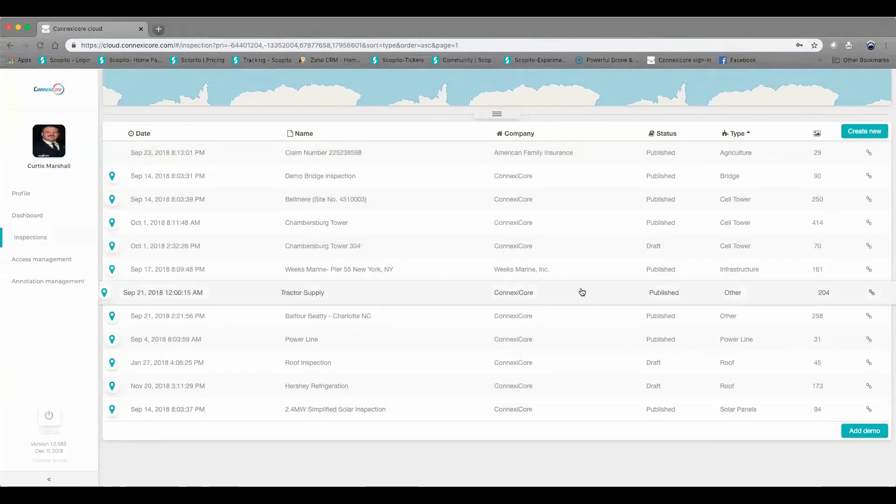
pyautogui.click(46, 262)
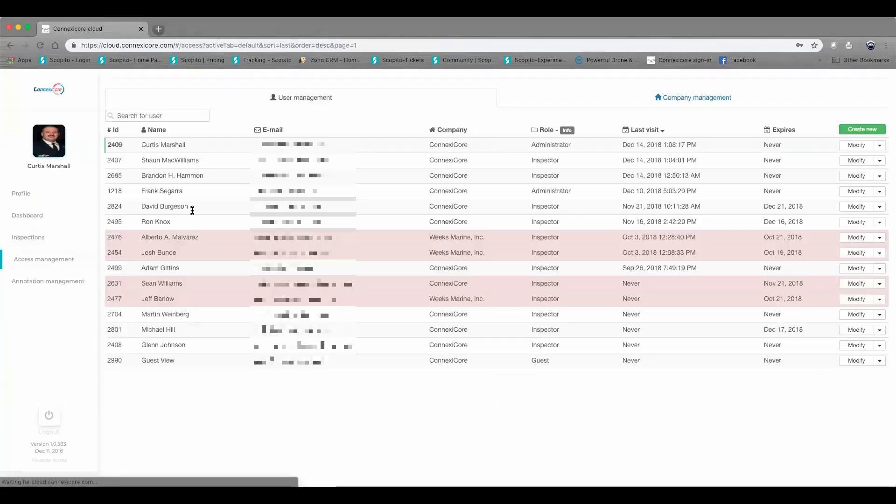
pyautogui.click(700, 98)
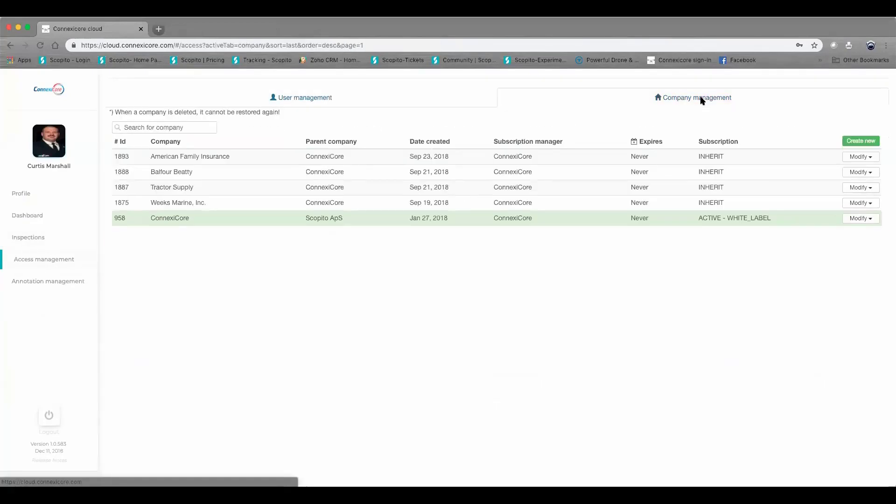
pyautogui.click(345, 106)
# Open annotation management, expand the Industrial Crane type, and start a new sub type under it and cancel it.
pyautogui.click(46, 282)
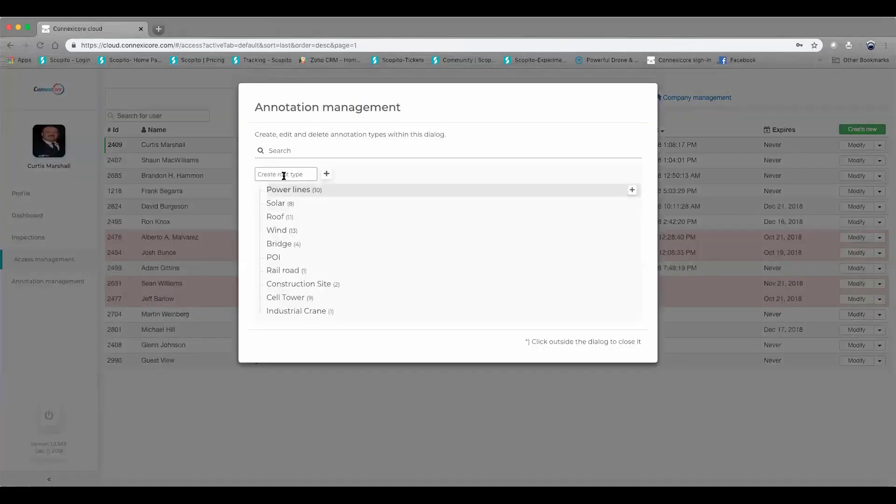
pyautogui.click(295, 176)
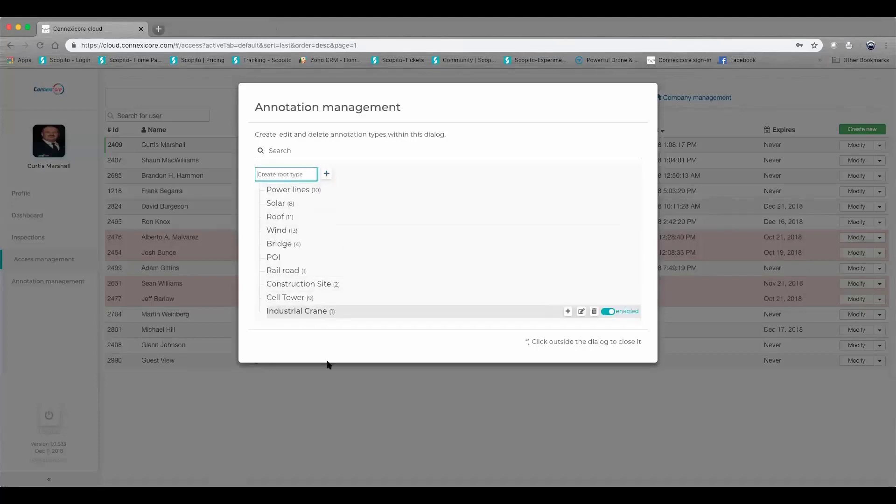
pyautogui.click(310, 313)
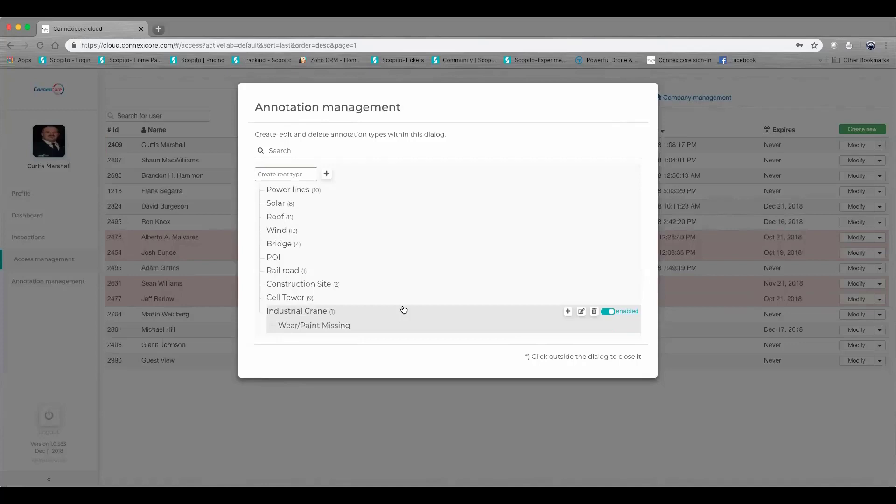
pyautogui.click(568, 311)
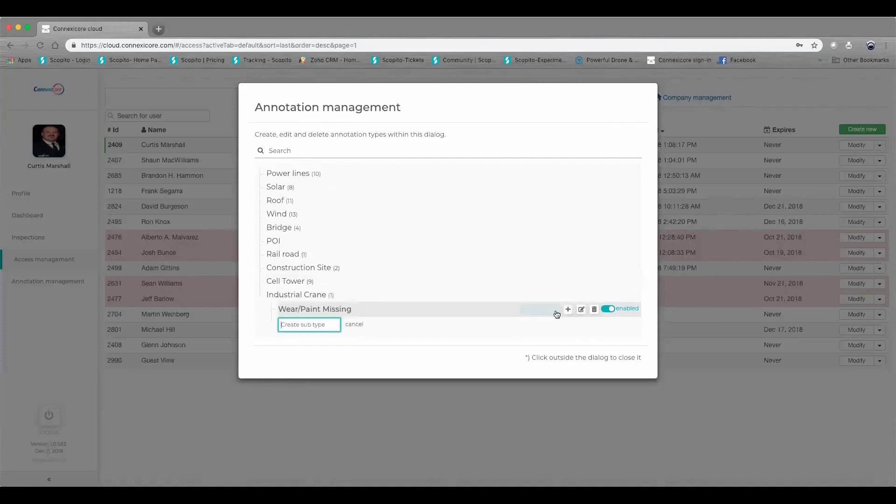
pyautogui.click(359, 326)
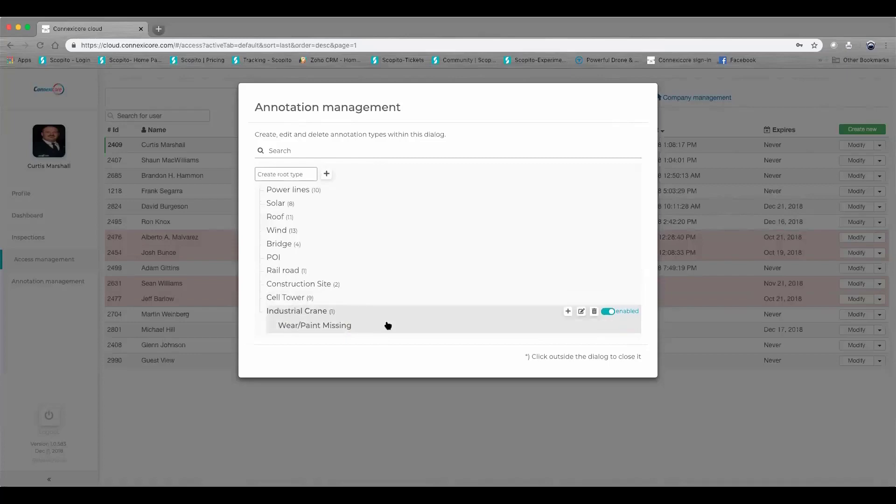
# Close annotation management, view the dashboard's current usage, and open the profile properties at the new password field.
pyautogui.click(29, 250)
pyautogui.click(29, 216)
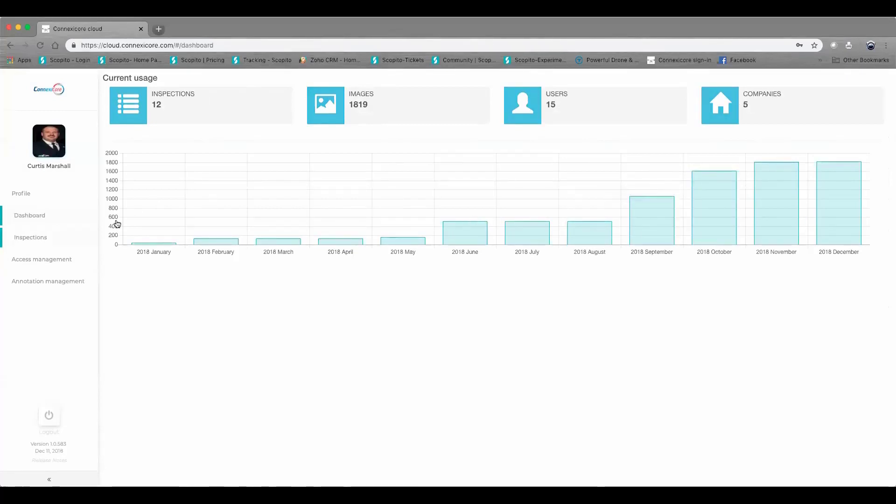
pyautogui.click(25, 193)
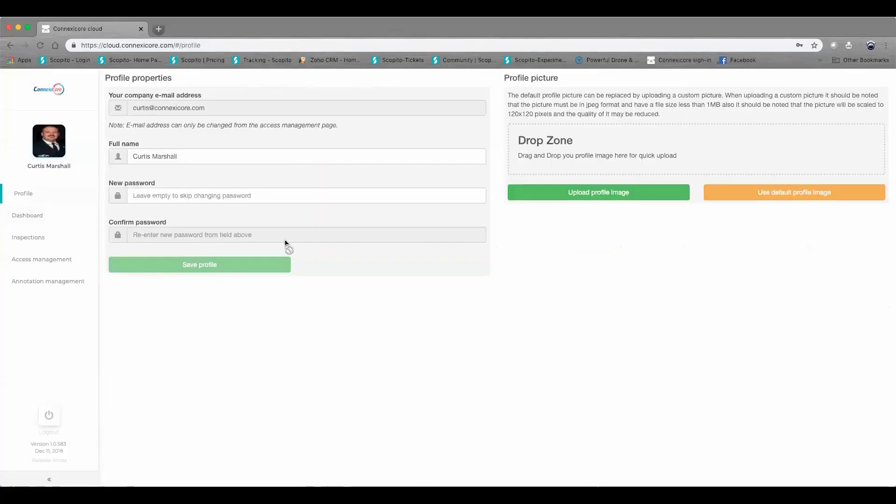
pyautogui.click(150, 194)
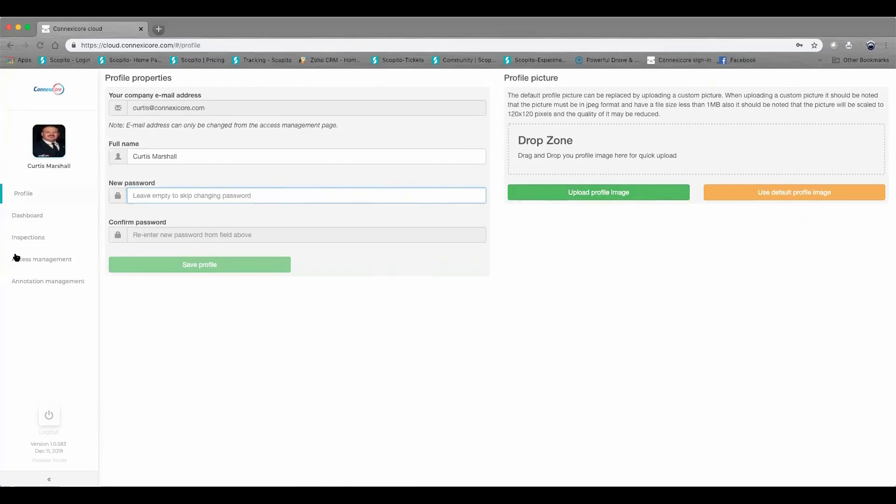
# Return to the inspections, view the December 2018 Balfour Beatty plant health map in DroneDeploy, and close that page.
pyautogui.click(33, 237)
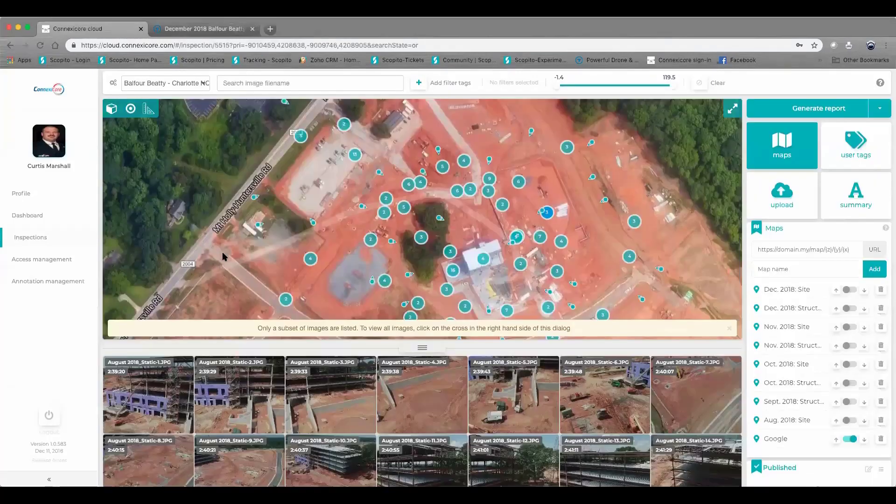
pyautogui.click(224, 256)
pyautogui.click(186, 29)
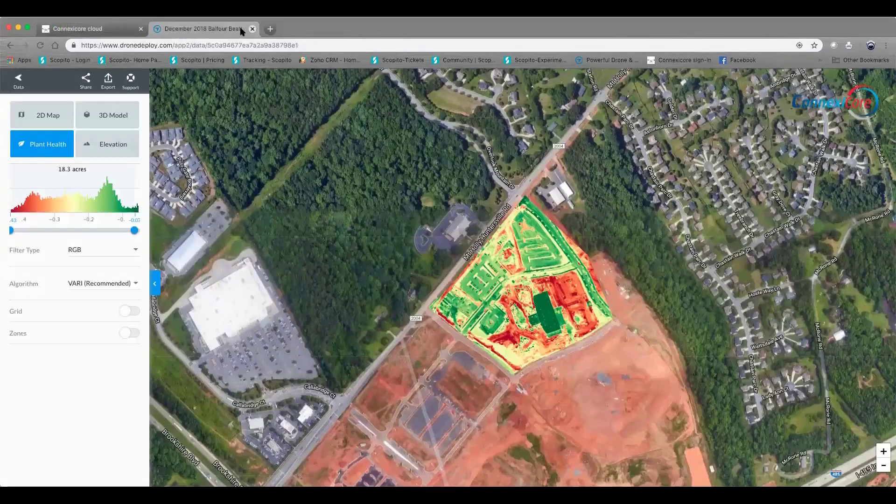
pyautogui.click(253, 28)
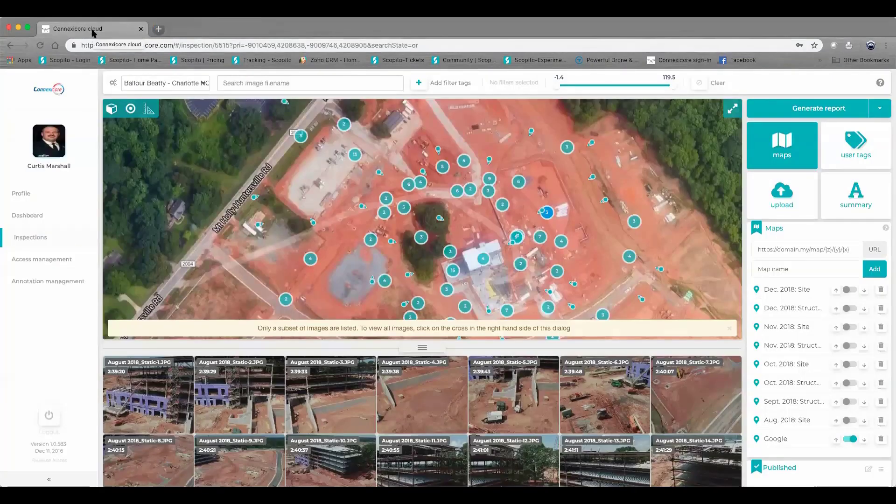